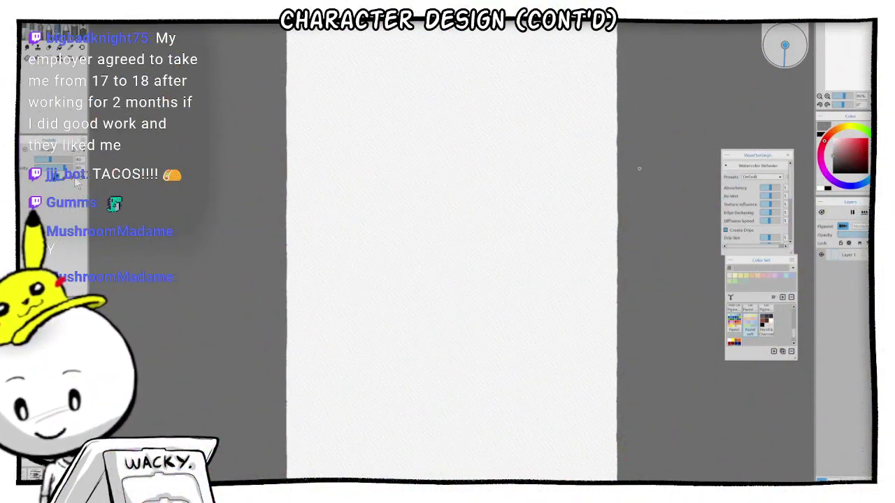
# Step: Try a light grey hard-pastel scribble in the middle of the blank canvas and undo it
pyautogui.moveTo(839, 158); pyautogui.dragTo(836, 152)
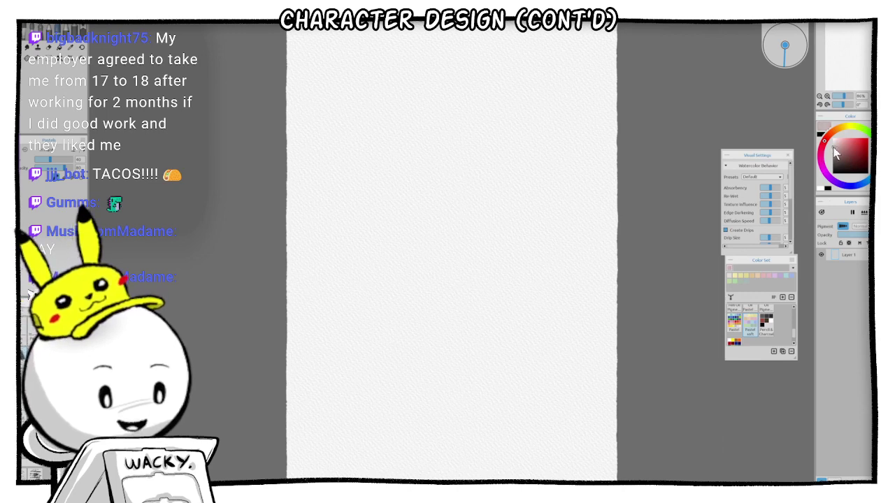
pyautogui.moveTo(428, 185)
pyautogui.mouseDown()
pyautogui.moveTo(454, 245)
pyautogui.moveTo(505, 314)
pyautogui.mouseUp()
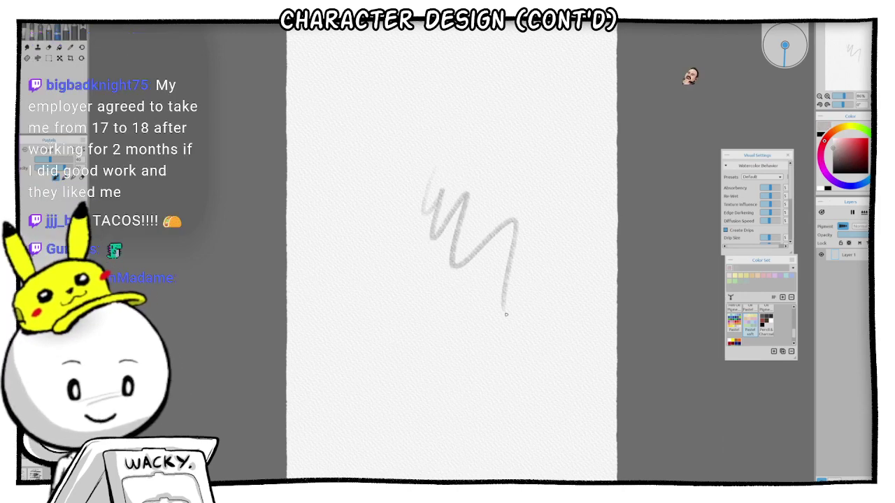
pyautogui.hotkey('ctrl', 'z')
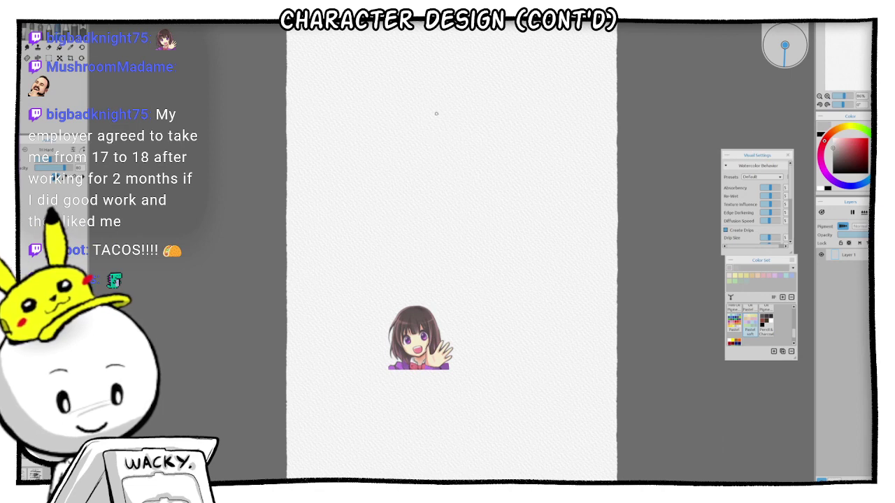
# Step: Try a grey pastel circle near the top and a watercolor scribble in the middle, and clear the canvas
pyautogui.moveTo(444, 143)
pyautogui.mouseDown()
pyautogui.moveTo(466, 87)
pyautogui.moveTo(425, 128)
pyautogui.mouseUp()
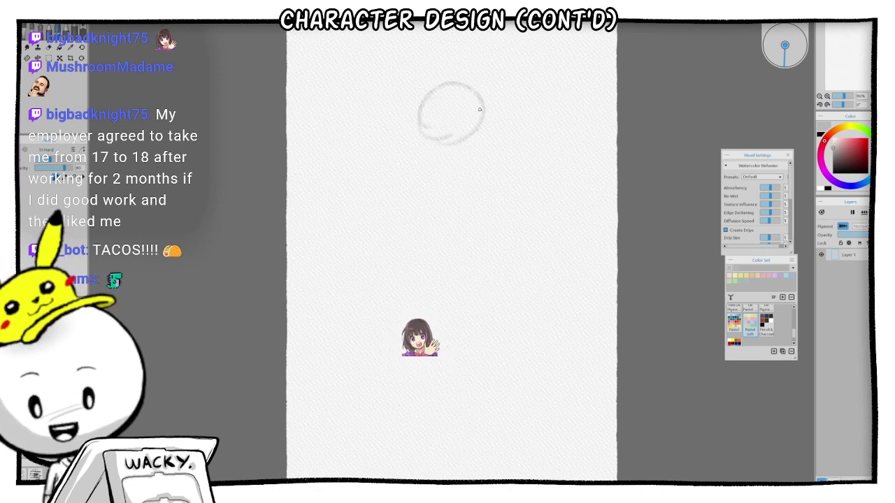
pyautogui.click(24, 32)
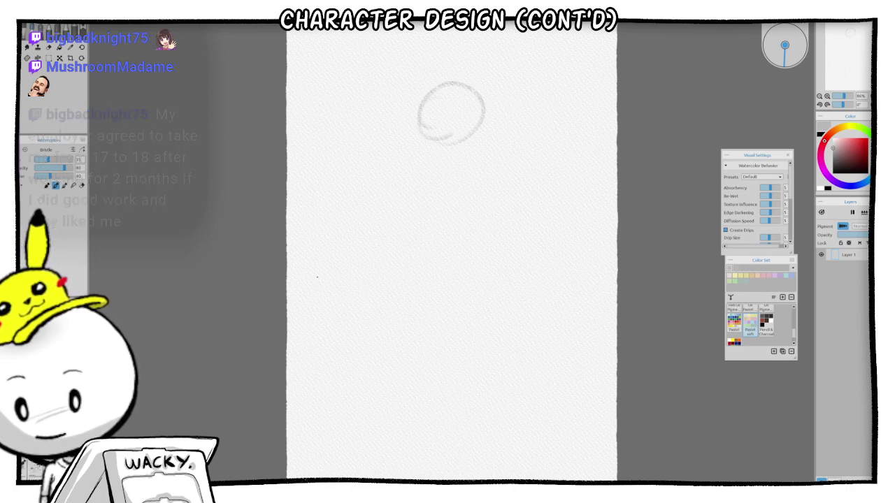
pyautogui.hotkey('ctrl', 'z')
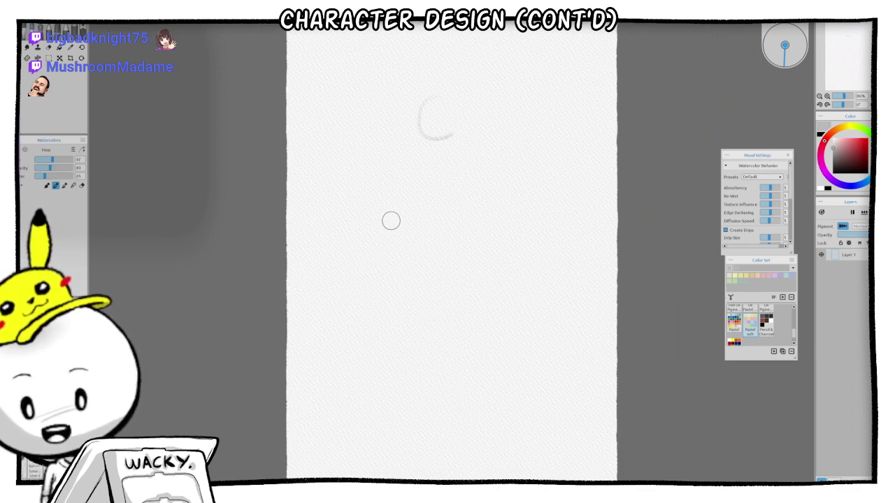
pyautogui.moveTo(414, 205)
pyautogui.mouseDown()
pyautogui.moveTo(413, 262)
pyautogui.moveTo(485, 237)
pyautogui.moveTo(513, 380)
pyautogui.mouseUp()
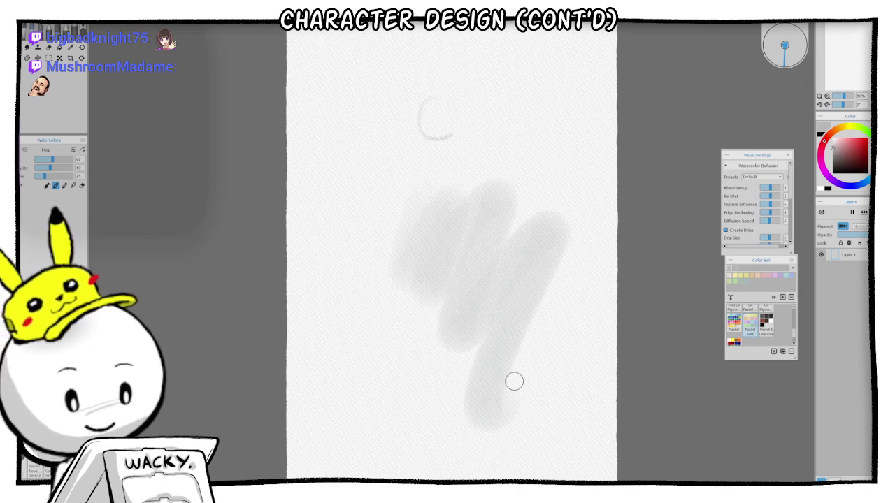
pyautogui.press('Delete')
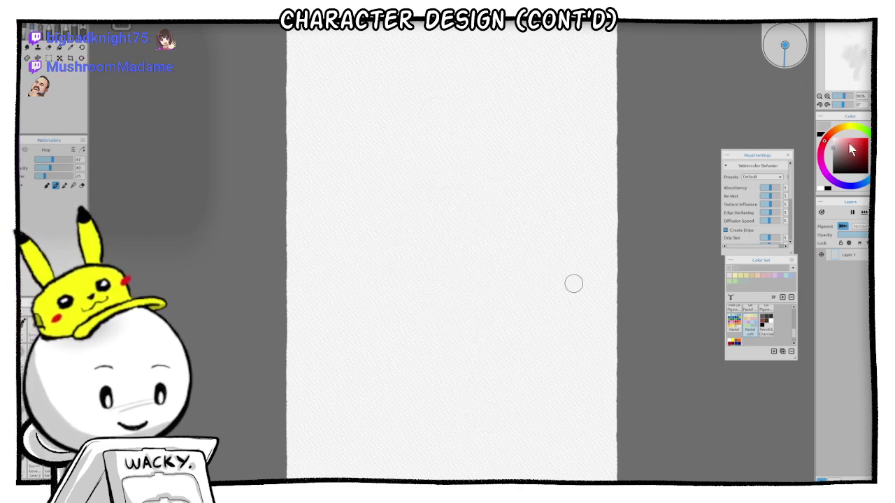
# Step: Pick a medium sky blue and cover the canvas with diagonal watercolor strokes
pyautogui.click(874, 166)
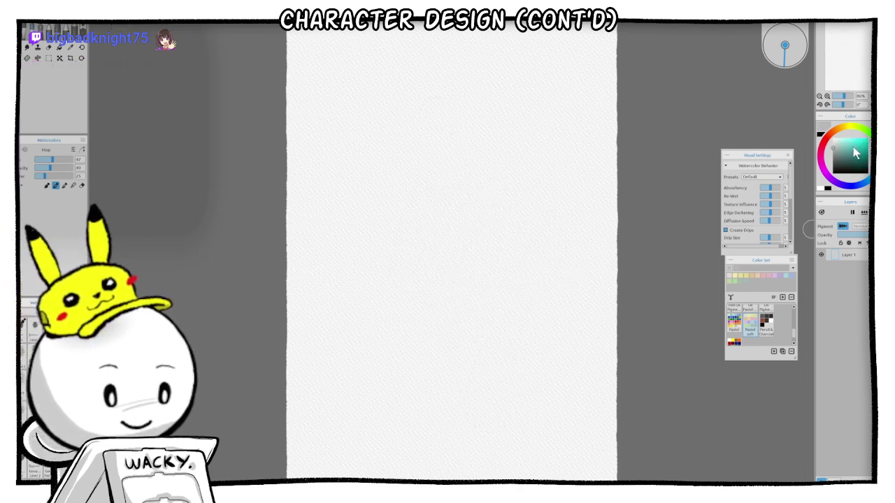
pyautogui.click(854, 142)
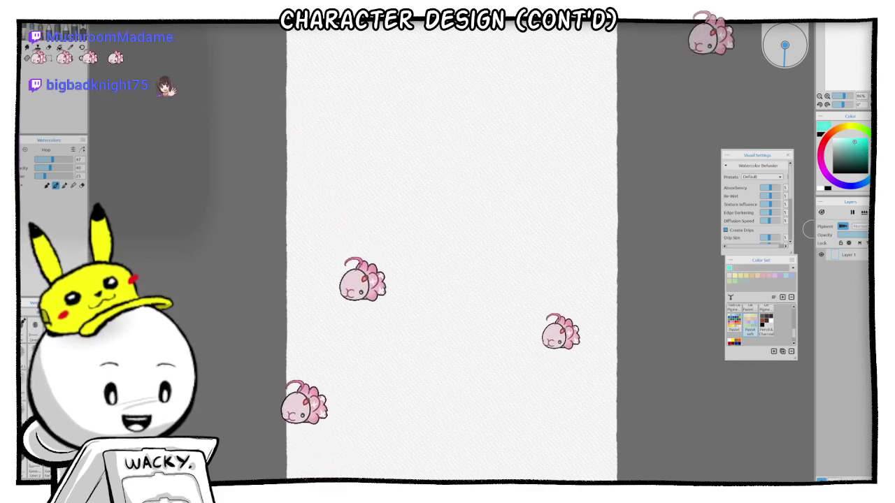
pyautogui.click(864, 183)
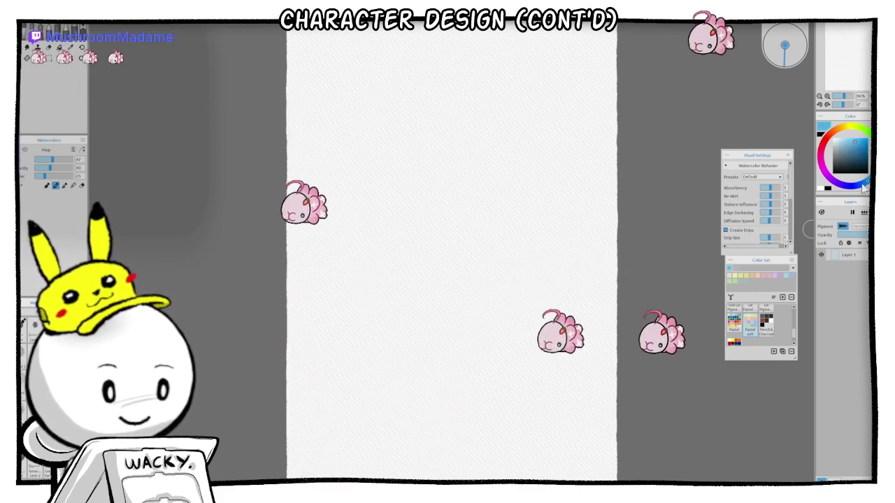
pyautogui.moveTo(346, 52)
pyautogui.mouseDown()
pyautogui.moveTo(308, 134)
pyautogui.moveTo(310, 97)
pyautogui.moveTo(292, 76)
pyautogui.moveTo(275, 89)
pyautogui.moveTo(283, 101)
pyautogui.moveTo(346, 94)
pyautogui.moveTo(296, 247)
pyautogui.moveTo(435, 37)
pyautogui.moveTo(359, 224)
pyautogui.moveTo(502, 72)
pyautogui.moveTo(338, 404)
pyautogui.moveTo(509, 138)
pyautogui.moveTo(485, 223)
pyautogui.moveTo(497, 365)
pyautogui.moveTo(584, 369)
pyautogui.moveTo(589, 435)
pyautogui.moveTo(629, 433)
pyautogui.moveTo(583, 398)
pyautogui.moveTo(507, 395)
pyautogui.moveTo(475, 384)
pyautogui.moveTo(595, 238)
pyautogui.moveTo(628, 219)
pyautogui.moveTo(593, 155)
pyautogui.moveTo(559, 206)
pyautogui.moveTo(553, 287)
pyautogui.moveTo(541, 186)
pyautogui.moveTo(507, 219)
pyautogui.moveTo(495, 155)
pyautogui.moveTo(415, 91)
pyautogui.mouseUp()
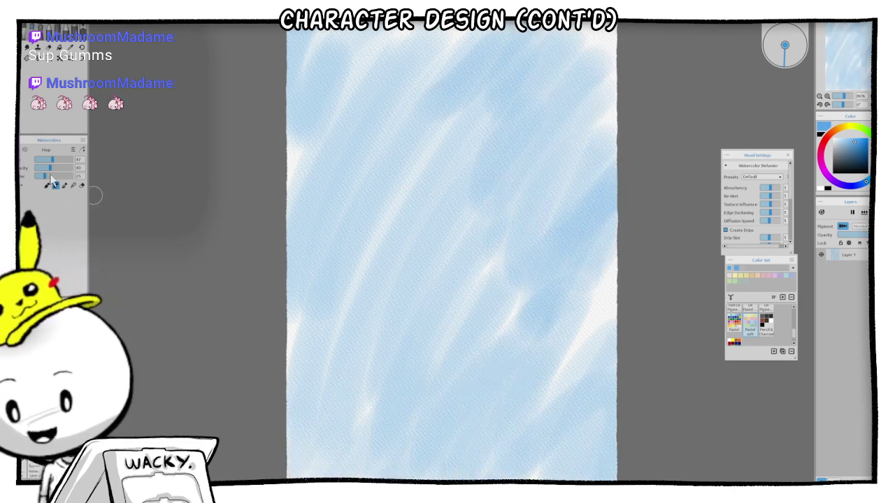
# Step: Raise the watercolor brush's water to about 75 and its size to about 90, and layer more blue over the whole canvas
pyautogui.moveTo(50, 177); pyautogui.dragTo(64, 176)
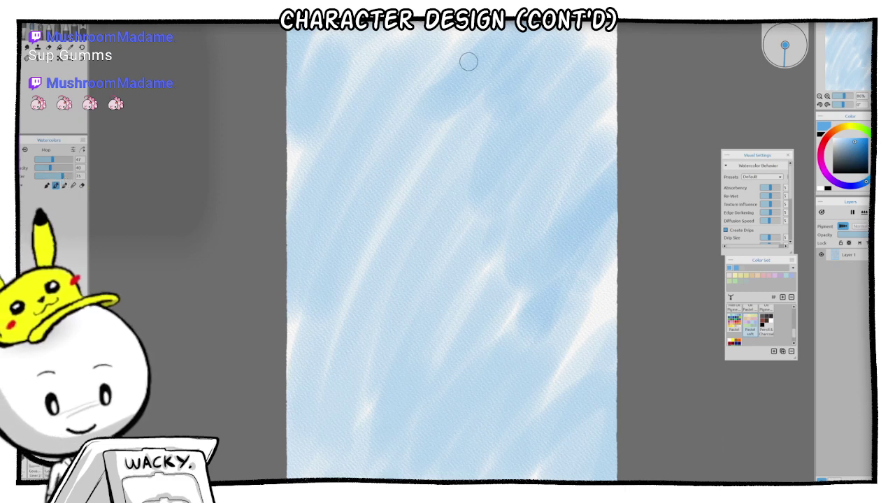
pyautogui.moveTo(467, 62)
pyautogui.mouseDown()
pyautogui.moveTo(426, 124)
pyautogui.moveTo(510, 104)
pyautogui.moveTo(491, 83)
pyautogui.moveTo(397, 96)
pyautogui.mouseUp()
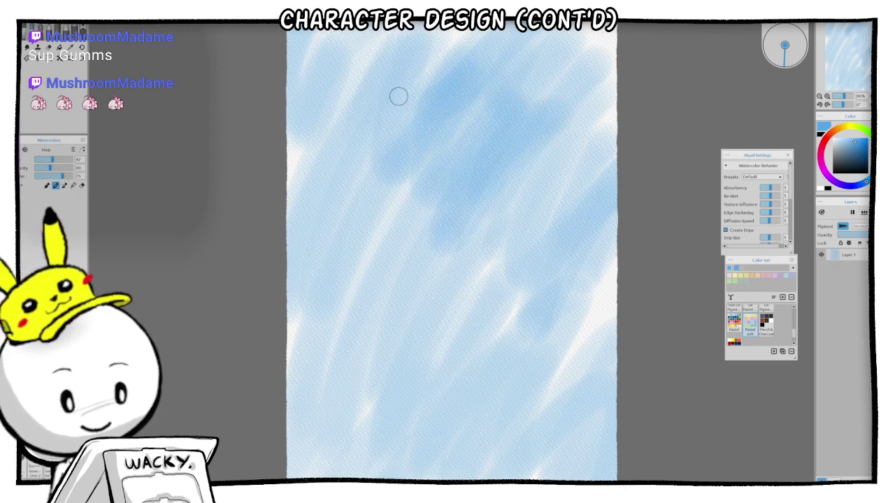
pyautogui.press(']')
pyautogui.press(']')
pyautogui.press(']')
pyautogui.press(']')
pyautogui.press(']')
pyautogui.press('[')
pyautogui.moveTo(510, 201)
pyautogui.mouseDown()
pyautogui.moveTo(490, 188)
pyautogui.moveTo(512, 185)
pyautogui.moveTo(427, 349)
pyautogui.moveTo(458, 410)
pyautogui.moveTo(518, 251)
pyautogui.moveTo(400, 210)
pyautogui.moveTo(338, 427)
pyautogui.moveTo(348, 469)
pyautogui.moveTo(329, 384)
pyautogui.moveTo(326, 248)
pyautogui.moveTo(380, 108)
pyautogui.moveTo(319, 216)
pyautogui.moveTo(320, 259)
pyautogui.moveTo(292, 323)
pyautogui.mouseUp()
pyautogui.moveTo(324, 135)
pyautogui.mouseDown()
pyautogui.moveTo(283, 191)
pyautogui.moveTo(468, 23)
pyautogui.moveTo(453, 30)
pyautogui.moveTo(339, 14)
pyautogui.moveTo(475, 44)
pyautogui.moveTo(488, 328)
pyautogui.moveTo(535, 384)
pyautogui.moveTo(583, 340)
pyautogui.moveTo(630, 318)
pyautogui.moveTo(628, 394)
pyautogui.moveTo(603, 407)
pyautogui.moveTo(512, 405)
pyautogui.moveTo(454, 423)
pyautogui.moveTo(582, 190)
pyautogui.moveTo(528, 236)
pyautogui.moveTo(609, 115)
pyautogui.moveTo(593, 45)
pyautogui.moveTo(496, 107)
pyautogui.moveTo(467, 96)
pyautogui.moveTo(277, 364)
pyautogui.moveTo(326, 228)
pyautogui.moveTo(401, 206)
pyautogui.mouseUp()
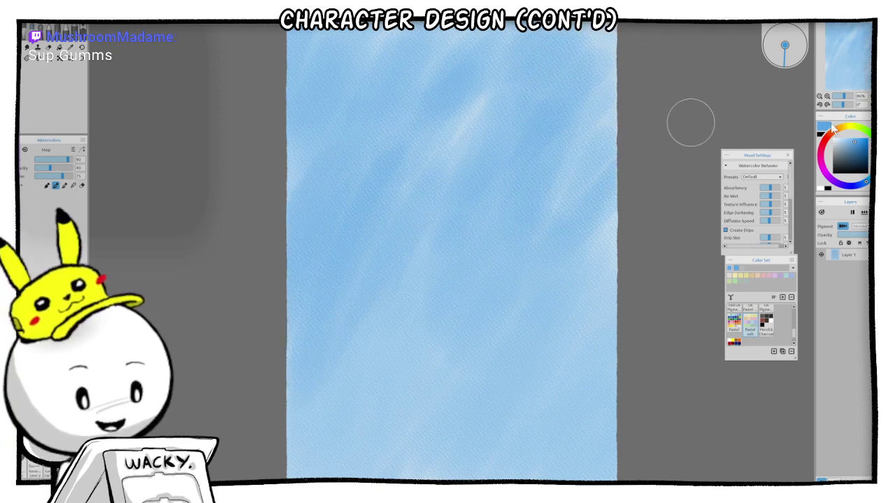
# Step: Blend lilac, turquoise and sampled light blue strokes into the wash across the canvas
pyautogui.moveTo(853, 146); pyautogui.dragTo(832, 141)
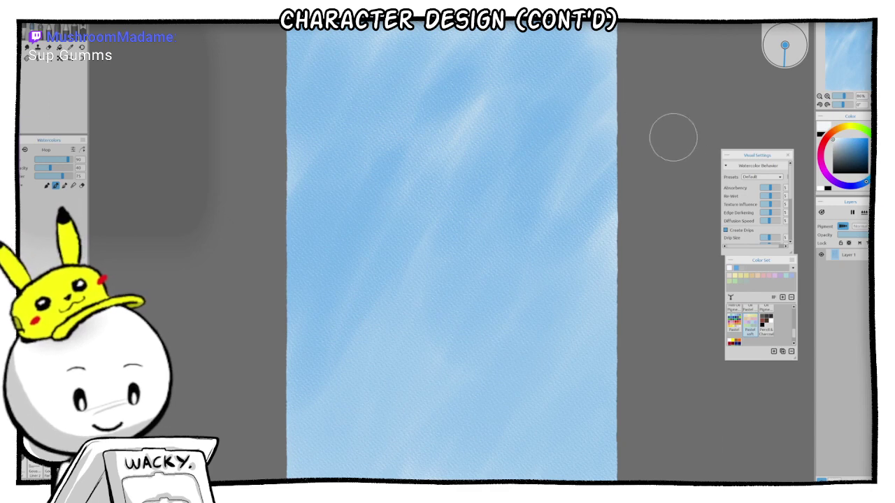
pyautogui.click(850, 143)
pyautogui.click(868, 180)
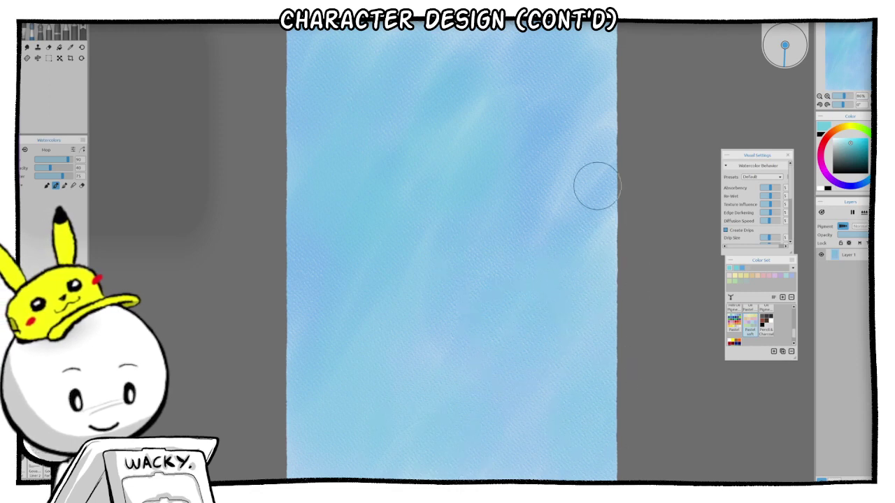
pyautogui.keyDown('alt'); pyautogui.click(531, 91); pyautogui.keyUp('alt')
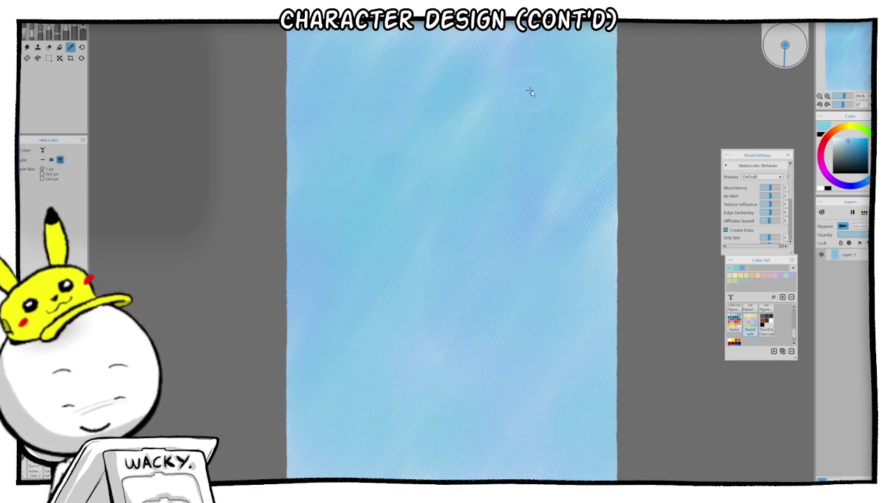
pyautogui.moveTo(489, 58)
pyautogui.mouseDown()
pyautogui.moveTo(459, 22)
pyautogui.moveTo(308, 28)
pyautogui.mouseUp()
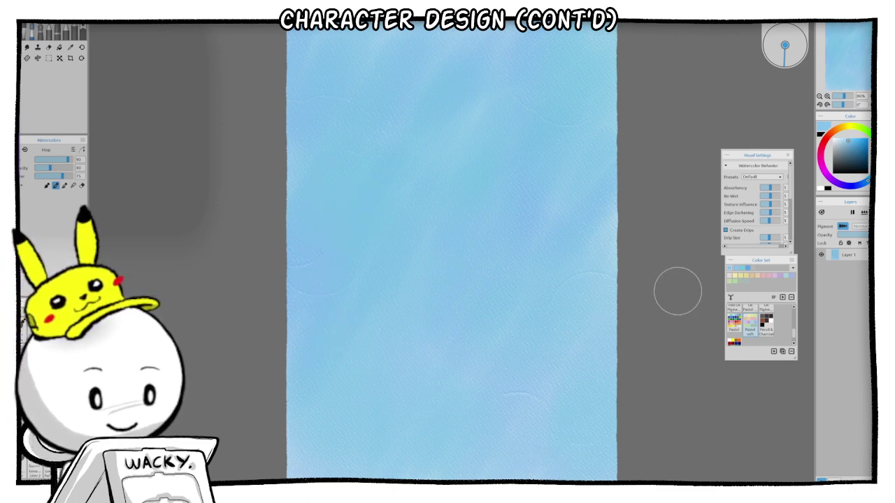
# Step: Try two black hard-pastel scribbles on the textured blue wash near the canvas's right edge
pyautogui.scroll(1, 654, 272)
pyautogui.scroll(5, 654, 272)
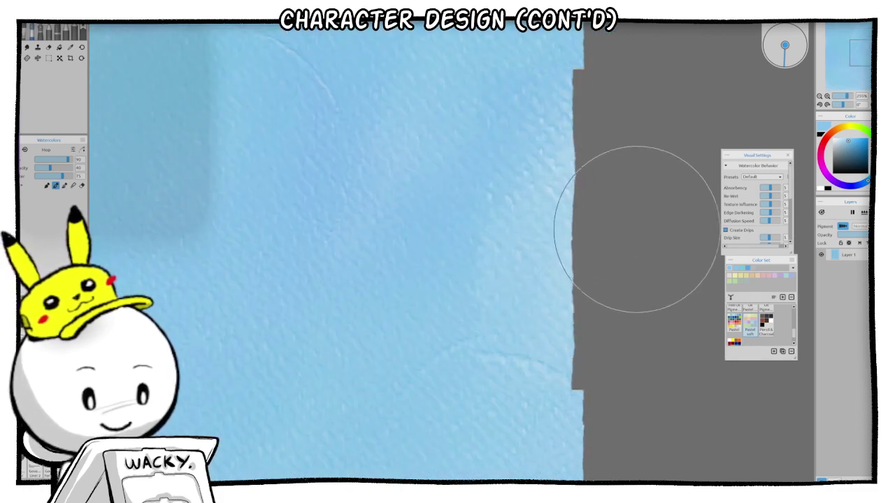
pyautogui.scroll(4, 429, 319)
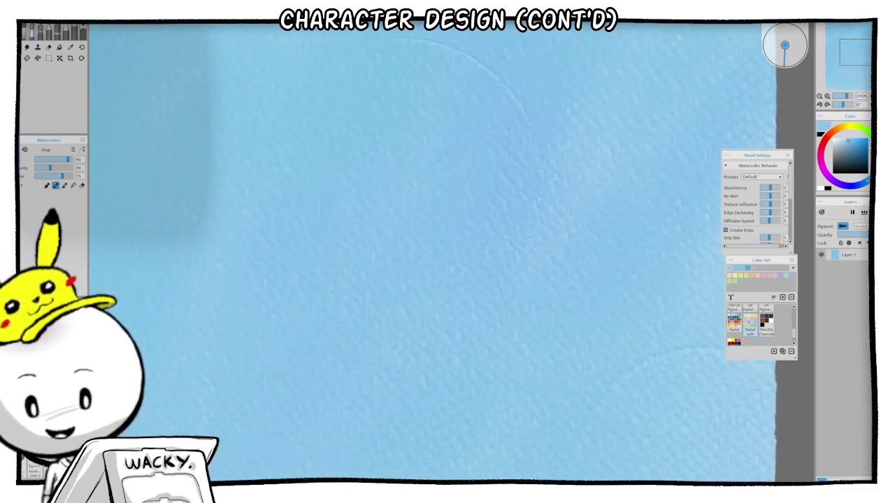
pyautogui.click(71, 46)
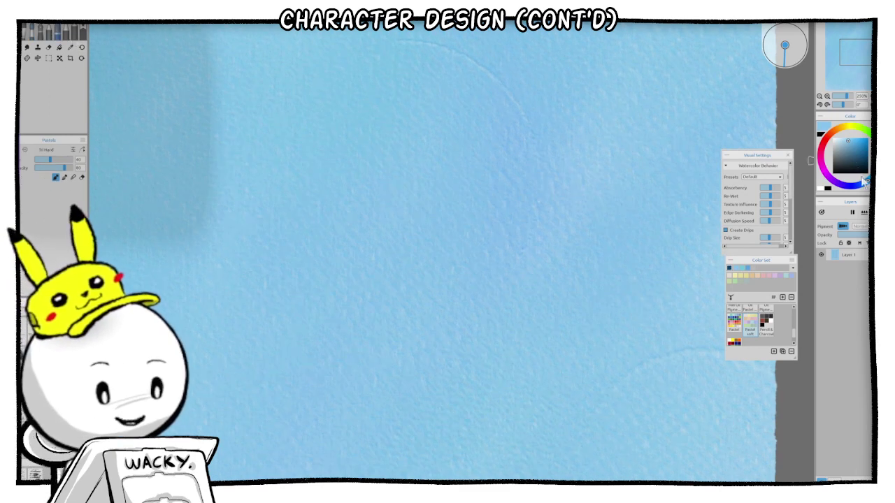
pyautogui.click(865, 182)
pyautogui.moveTo(516, 92)
pyautogui.mouseDown()
pyautogui.moveTo(526, 122)
pyautogui.moveTo(458, 370)
pyautogui.mouseUp()
pyautogui.moveTo(578, 169)
pyautogui.mouseDown()
pyautogui.moveTo(508, 304)
pyautogui.moveTo(514, 316)
pyautogui.moveTo(623, 243)
pyautogui.moveTo(660, 273)
pyautogui.moveTo(582, 462)
pyautogui.mouseUp()
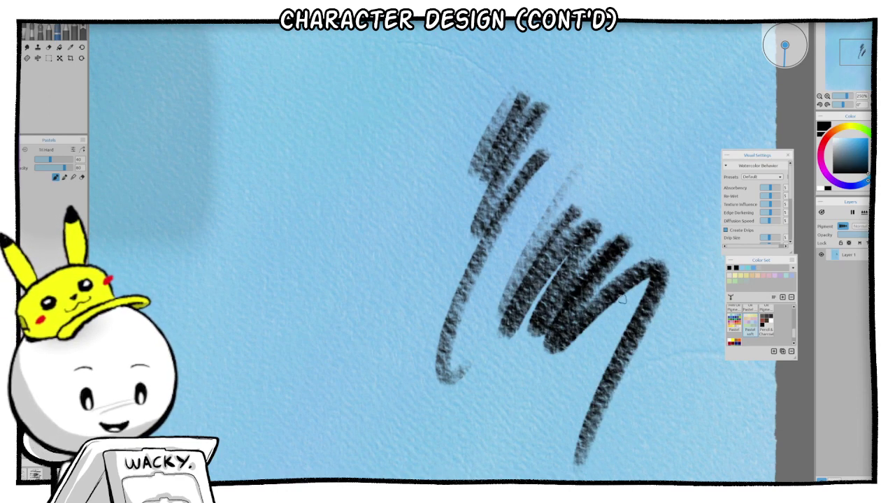
# Step: Undo both black pastel scribbles on the blue wash
pyautogui.hotkey('ctrl', '-')
pyautogui.hotkey('ctrl', '-')
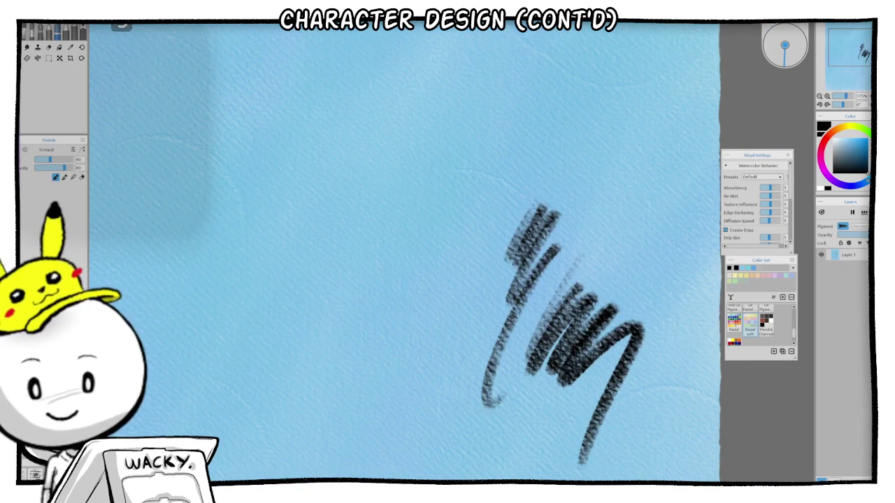
pyautogui.hotkey('ctrl', 'z')
pyautogui.scroll(-1, 521, 254)
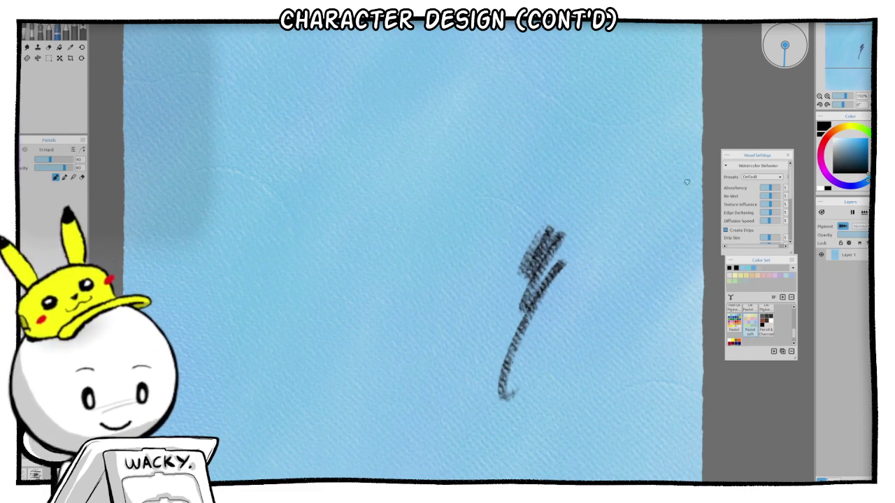
pyautogui.hotkey('ctrl', '-')
pyautogui.hotkey('ctrl', '-')
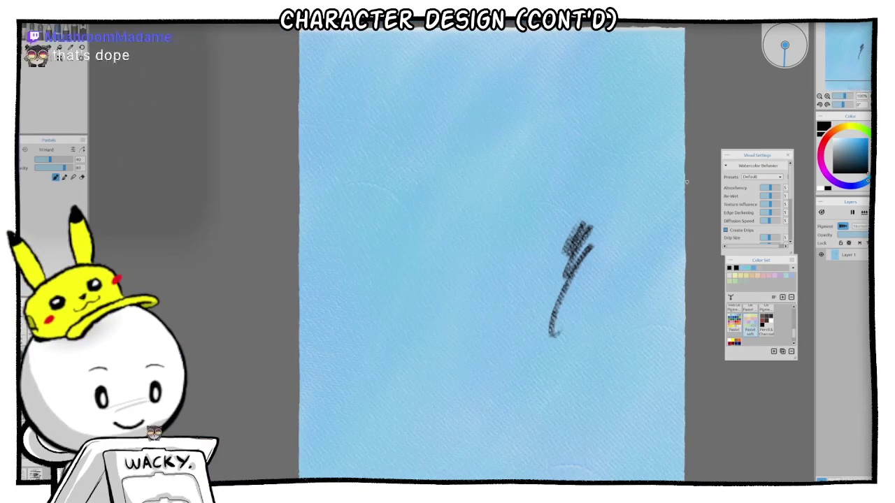
pyautogui.hotkey('ctrl', '-')
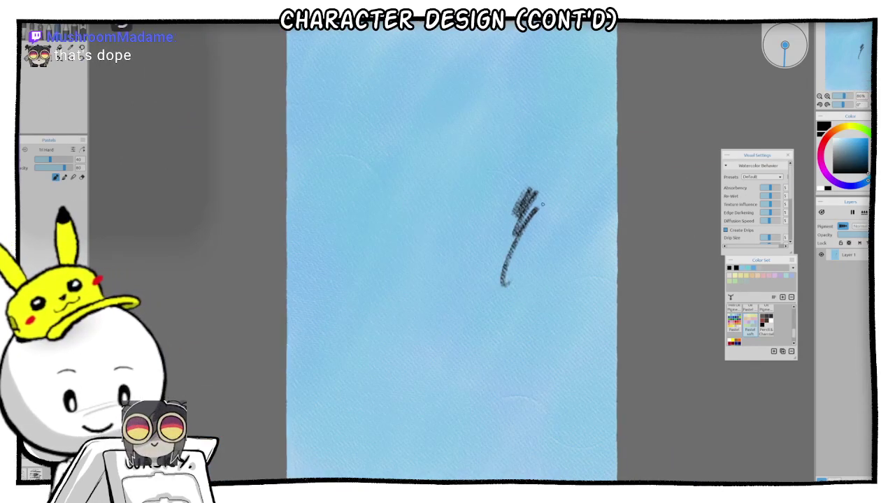
pyautogui.hotkey('ctrl', 'z')
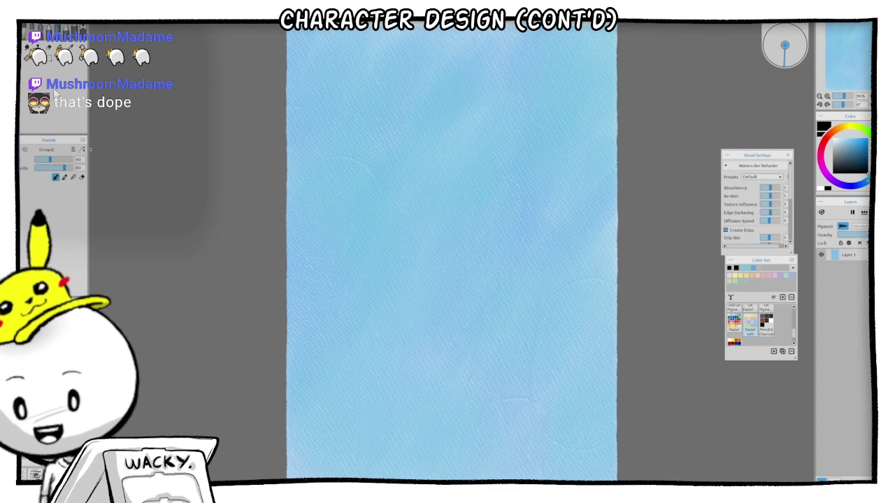
# Step: Try the Blow tool at size 14 across the upper part of the wet blue wash and inspect its streaks up close
pyautogui.click(39, 61)
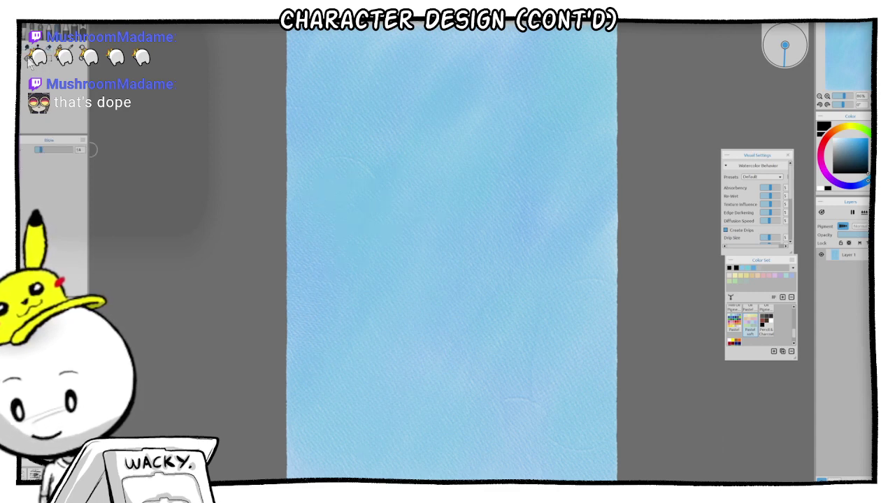
pyautogui.click(29, 59)
pyautogui.click(38, 60)
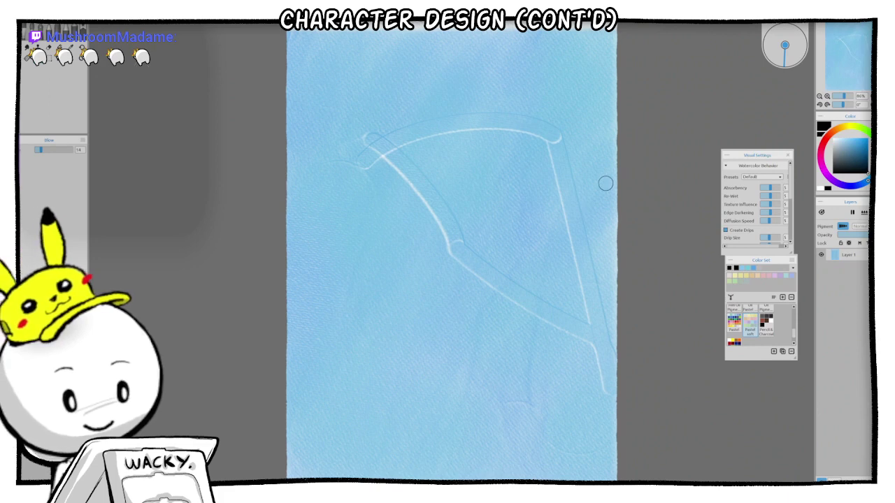
pyautogui.scroll(4, 549, 197)
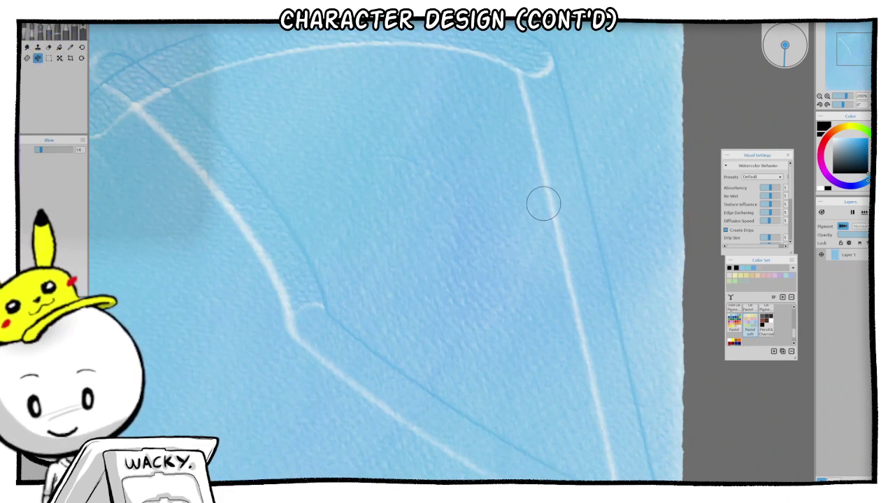
pyautogui.scroll(-3, 543, 203)
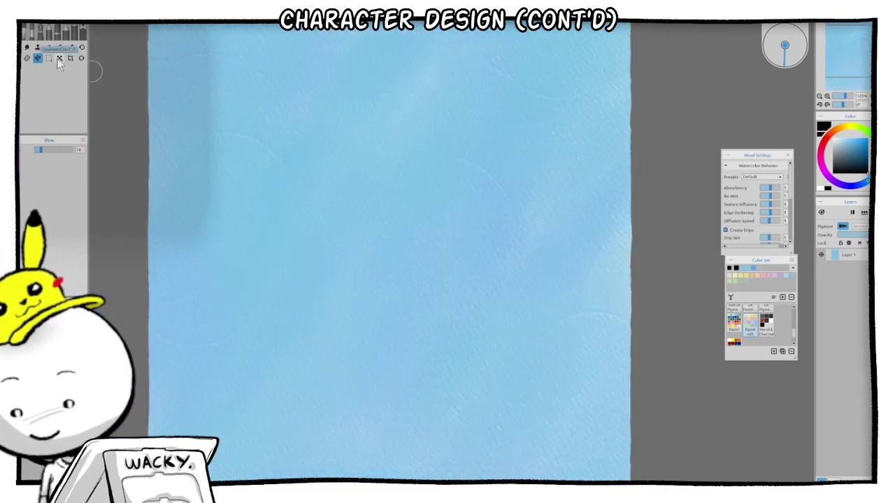
# Step: Switch to the Chisel marker brush
pyautogui.click(27, 33)
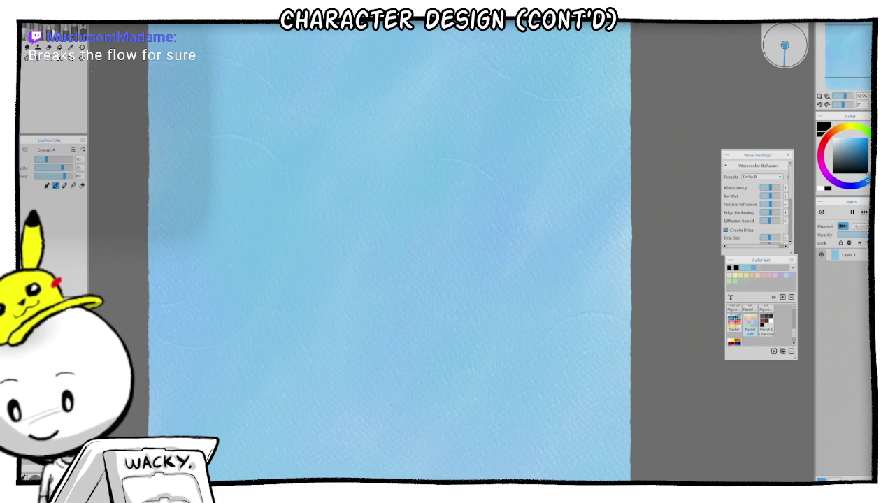
pyautogui.click(68, 32)
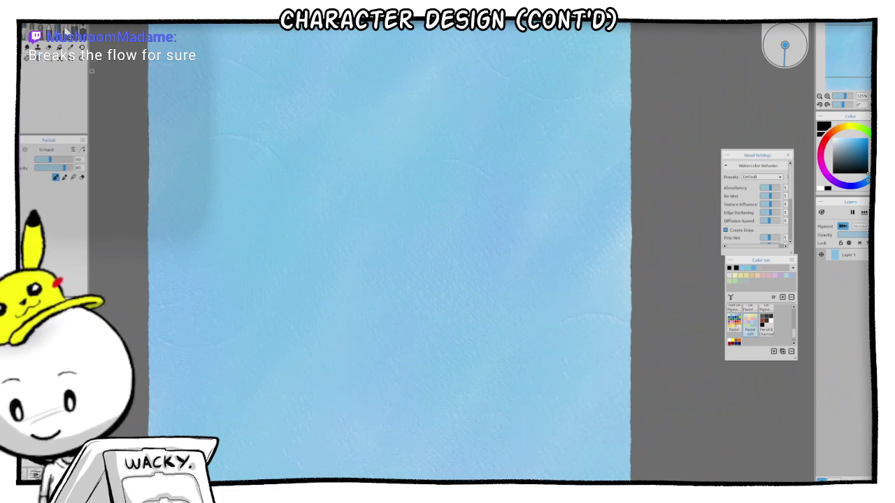
pyautogui.click(48, 59)
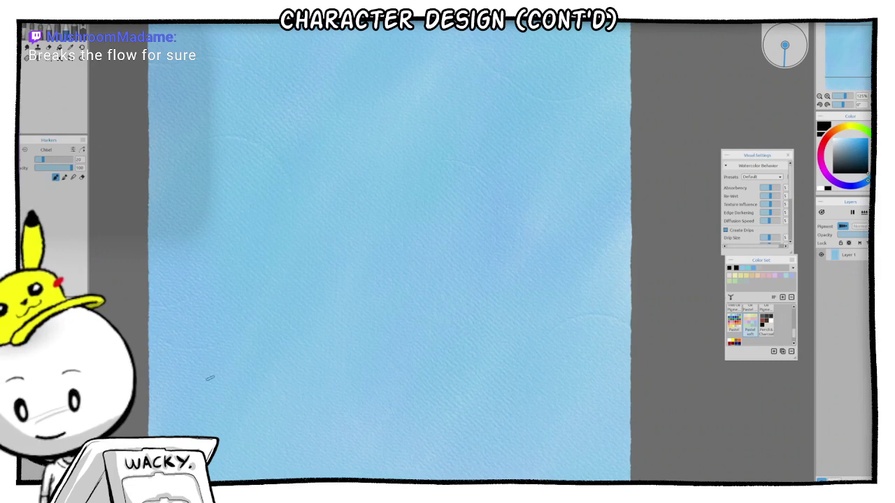
# Step: Switch to the Dry marker brush and load the Crayons color set
pyautogui.press('.')
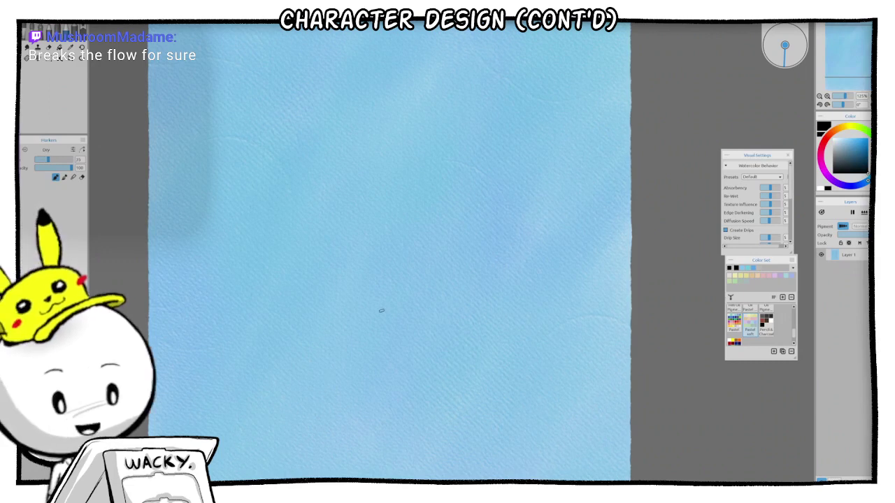
pyautogui.scroll(-1, 489, 280)
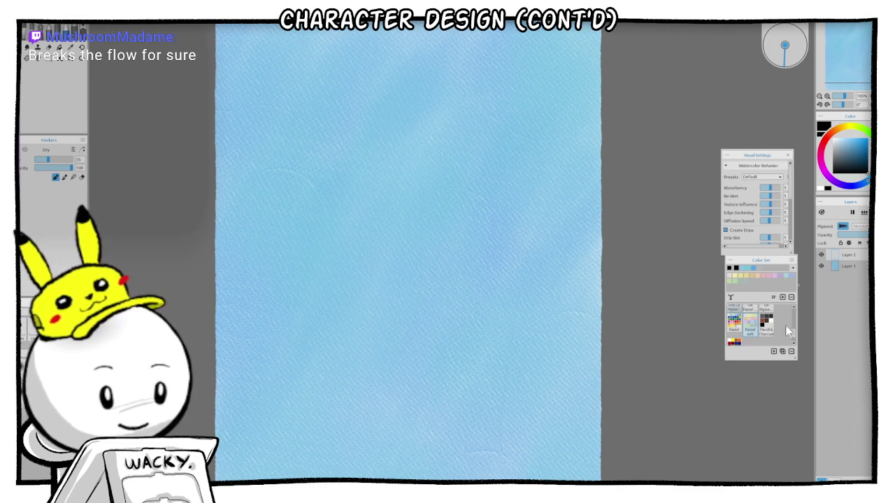
pyautogui.moveTo(794, 334); pyautogui.dragTo(791, 321)
pyautogui.click(763, 317)
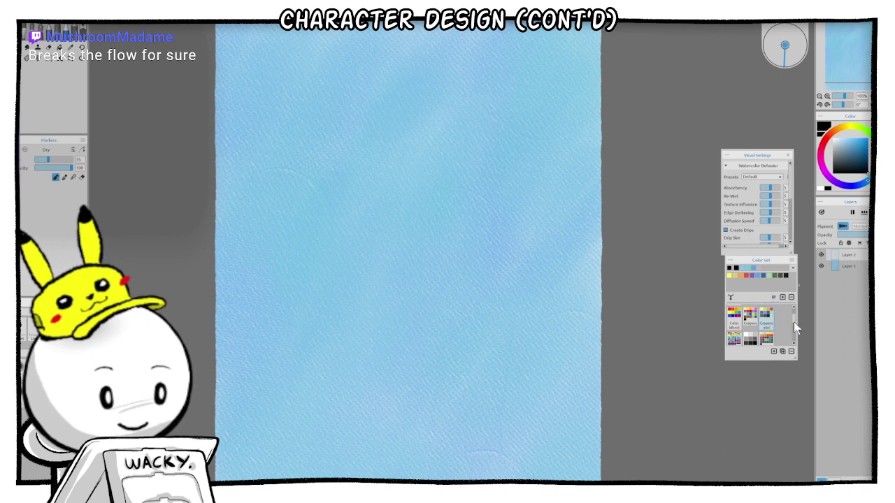
pyautogui.click(750, 318)
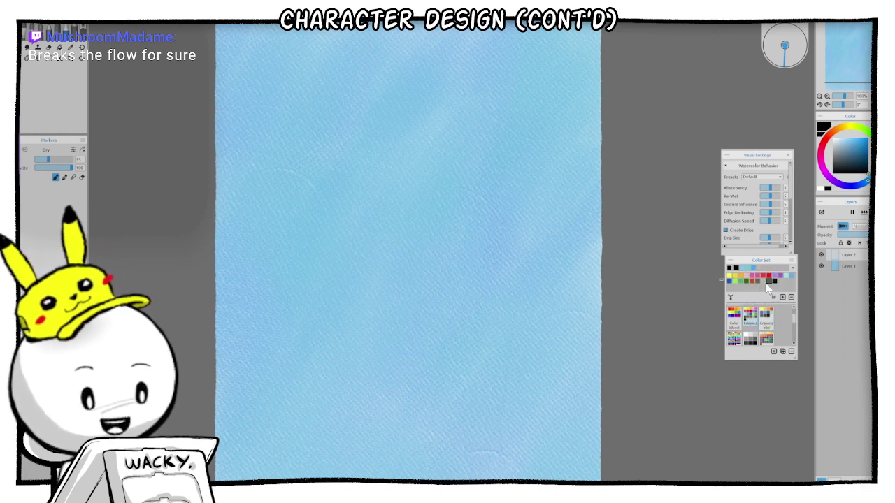
# Step: Choose the pale aqua swatch and raise the Dry marker's size to its maximum
pyautogui.click(764, 281)
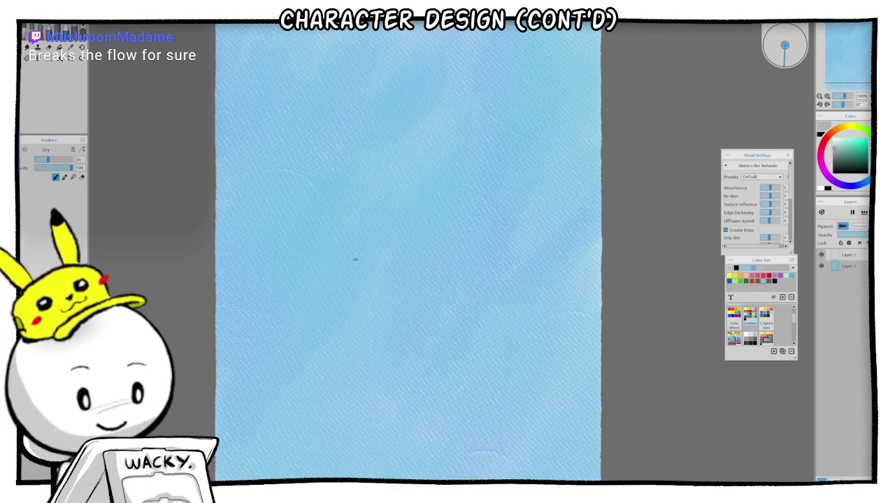
pyautogui.click(785, 276)
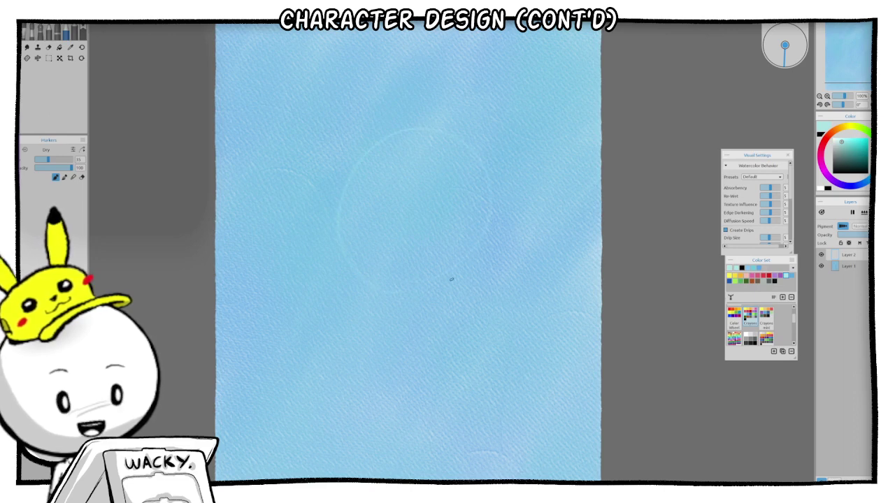
pyautogui.press(']')
pyautogui.press(']')
pyautogui.press(']')
pyautogui.press(']')
pyautogui.press(']')
pyautogui.press(']')
pyautogui.press(']')
pyautogui.press(']')
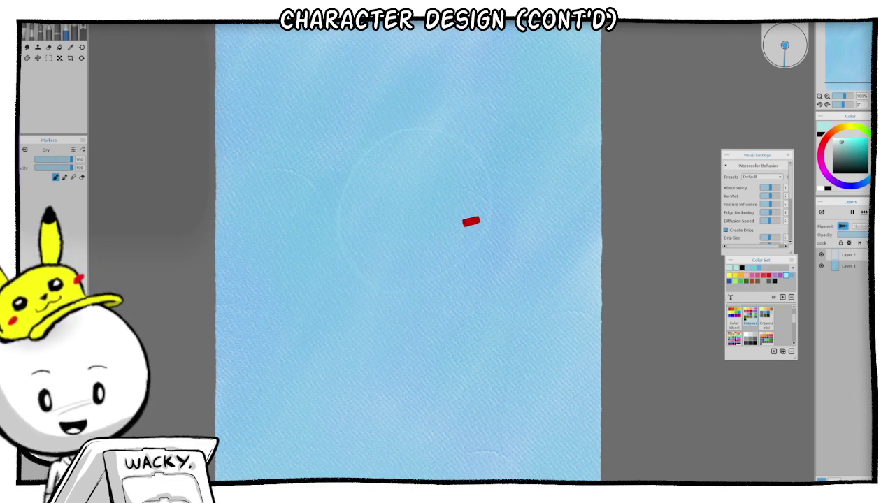
# Step: Sketch a character with a round head, two long ears and a small torso in faint aqua on the blue wash
pyautogui.moveTo(424, 130)
pyautogui.mouseDown()
pyautogui.moveTo(388, 137)
pyautogui.moveTo(346, 208)
pyautogui.moveTo(375, 267)
pyautogui.moveTo(432, 275)
pyautogui.mouseUp()
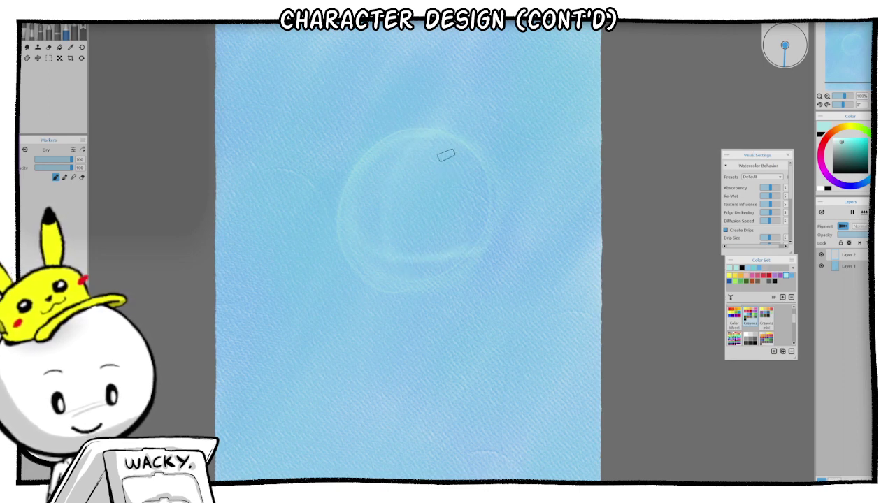
pyautogui.moveTo(377, 140); pyautogui.dragTo(333, 126)
pyautogui.moveTo(364, 159); pyautogui.dragTo(312, 192)
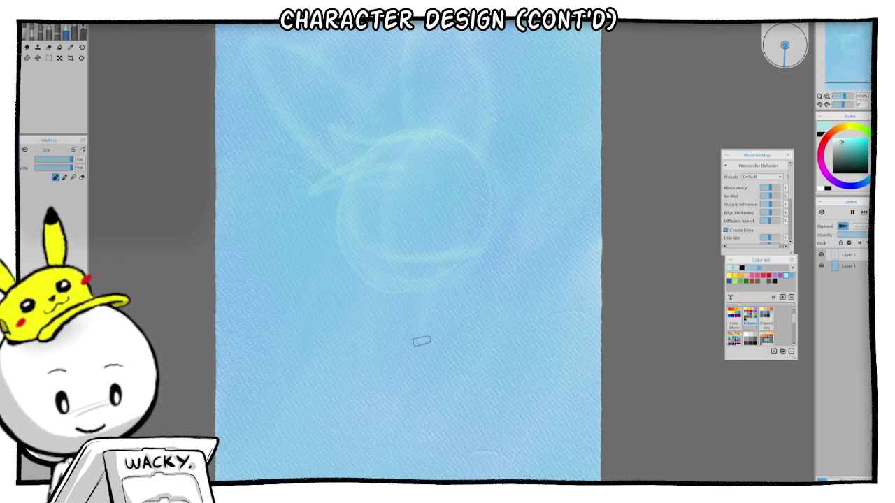
pyautogui.moveTo(398, 311); pyautogui.dragTo(464, 315)
pyautogui.moveTo(379, 323)
pyautogui.mouseDown()
pyautogui.moveTo(426, 322)
pyautogui.moveTo(404, 318)
pyautogui.moveTo(370, 407)
pyautogui.moveTo(364, 433)
pyautogui.moveTo(413, 318)
pyautogui.moveTo(382, 434)
pyautogui.moveTo(390, 444)
pyautogui.moveTo(397, 349)
pyautogui.moveTo(366, 437)
pyautogui.moveTo(407, 416)
pyautogui.moveTo(466, 324)
pyautogui.moveTo(453, 384)
pyautogui.moveTo(437, 403)
pyautogui.moveTo(431, 358)
pyautogui.mouseUp()
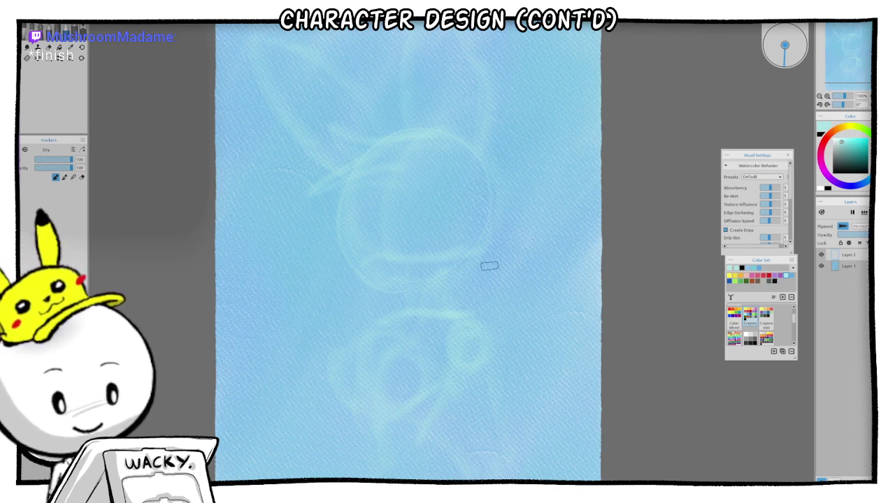
# Step: Set up the Express Oils Round Soft brush with a bright yellow on a new layer above the sketch
pyautogui.click(24, 31)
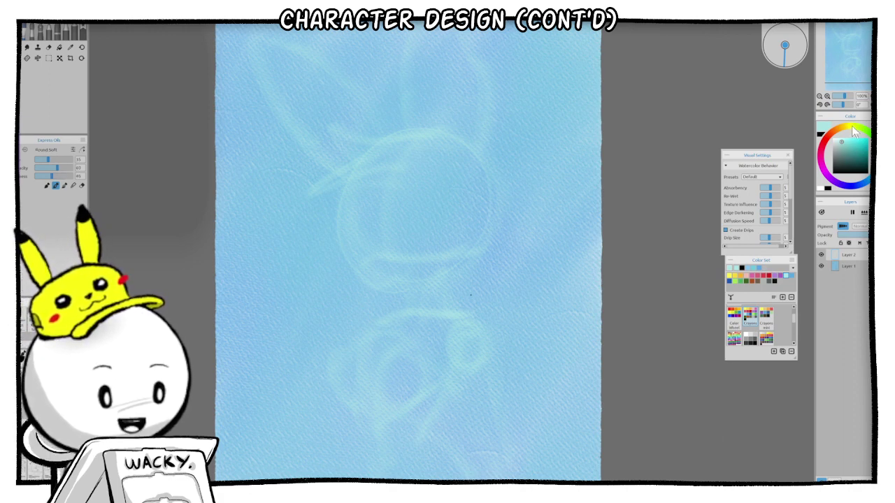
pyautogui.click(853, 131)
pyautogui.click(863, 145)
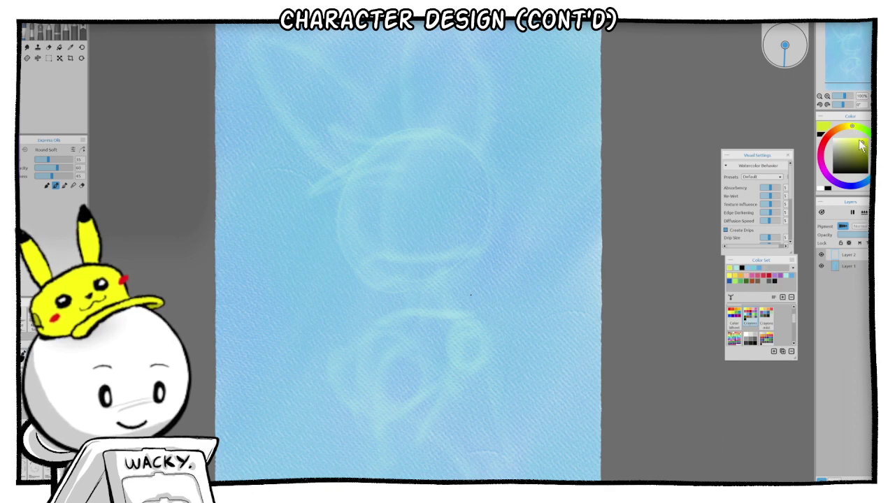
pyautogui.click(848, 132)
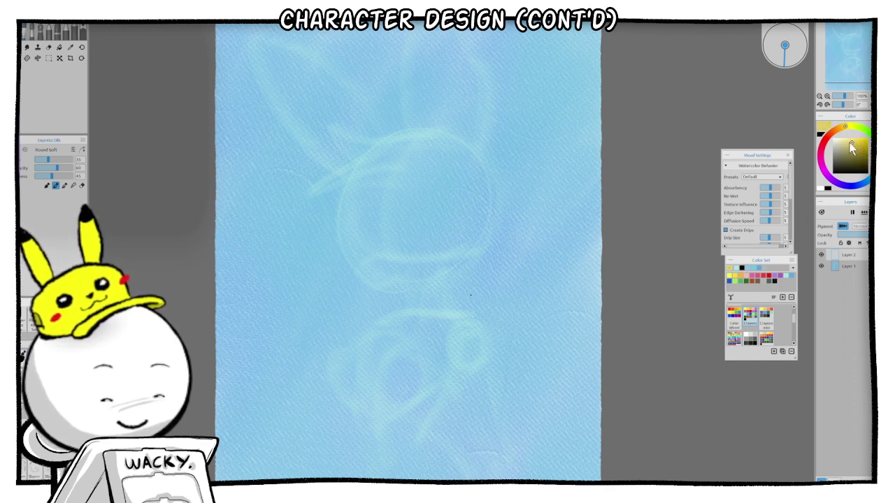
pyautogui.click(855, 141)
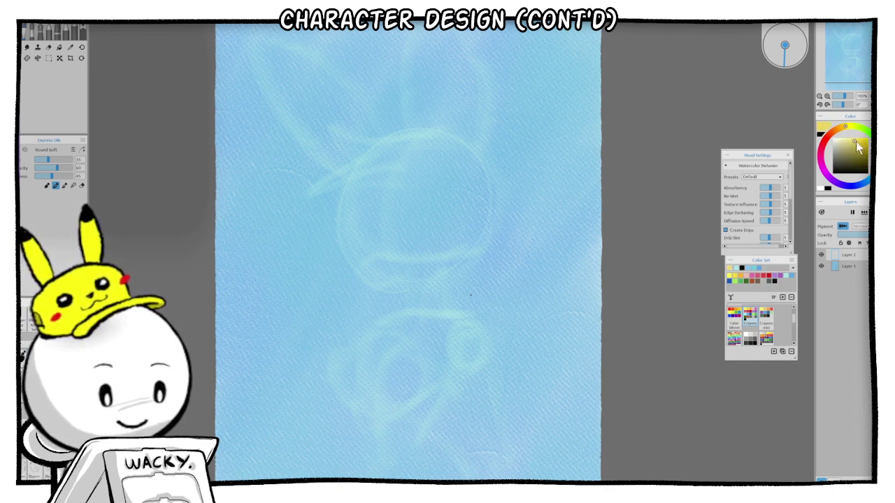
pyautogui.click(849, 129)
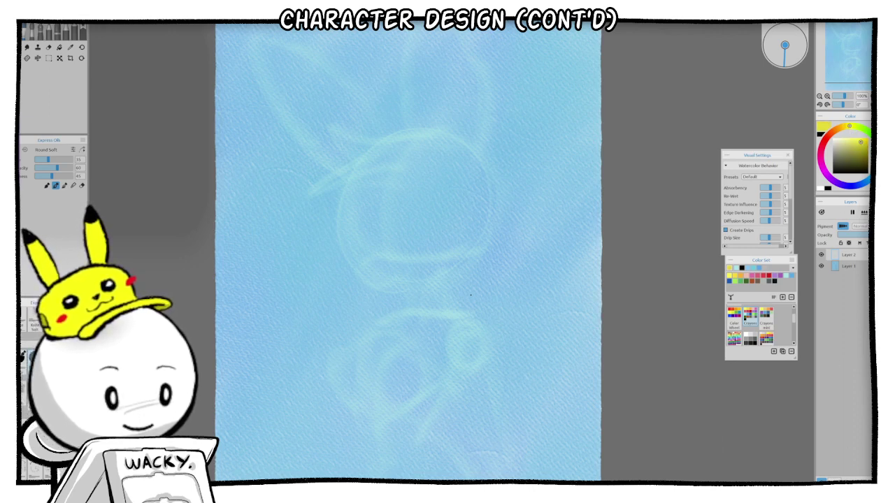
pyautogui.hotkey('ctrl', 'shift', 'n')
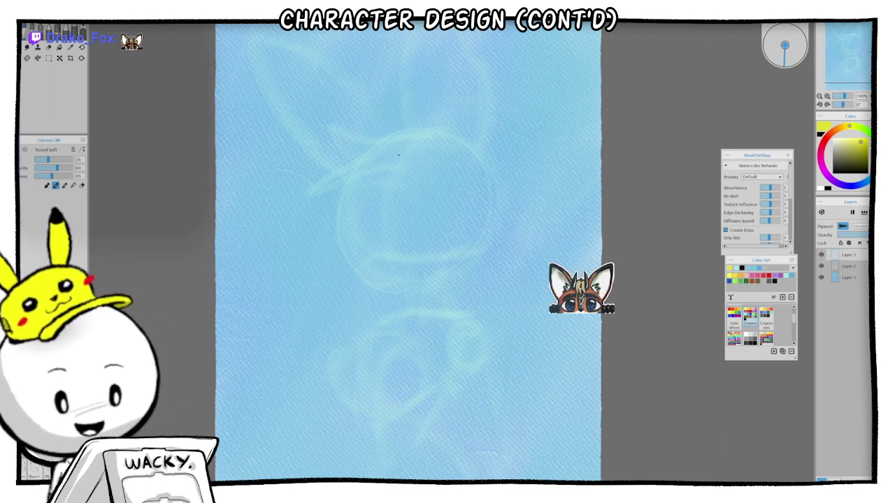
# Step: Test two yellow scribbles inside the head, shifting the hue slightly toward orange between them, and undo both
pyautogui.moveTo(389, 154); pyautogui.dragTo(370, 207)
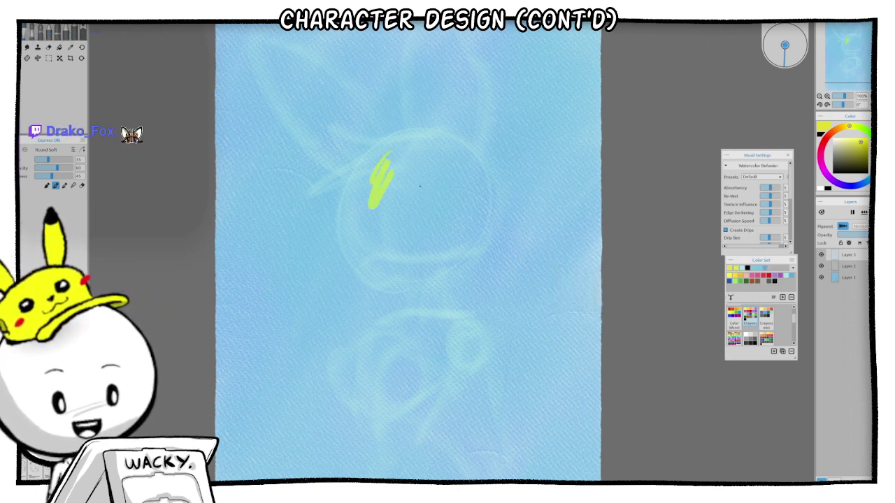
pyautogui.hotkey('ctrl', 'z')
pyautogui.moveTo(849, 126); pyautogui.dragTo(845, 128)
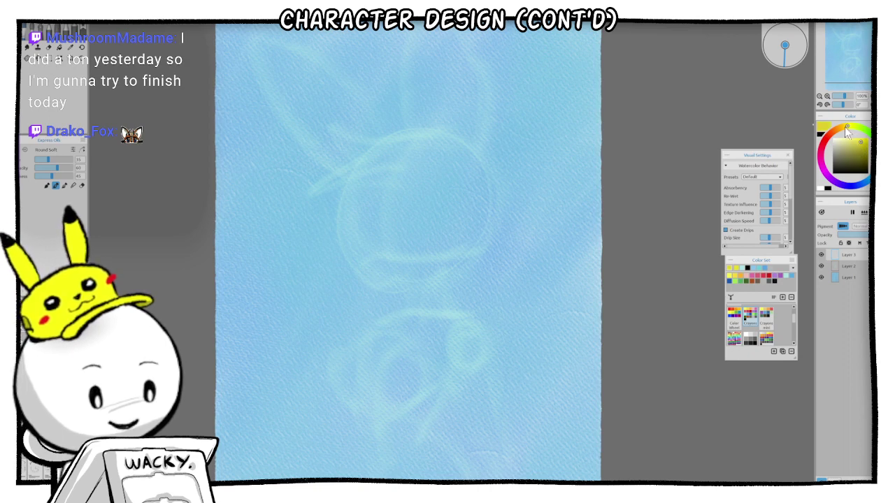
pyautogui.moveTo(395, 181)
pyautogui.mouseDown()
pyautogui.moveTo(397, 204)
pyautogui.moveTo(415, 213)
pyautogui.mouseUp()
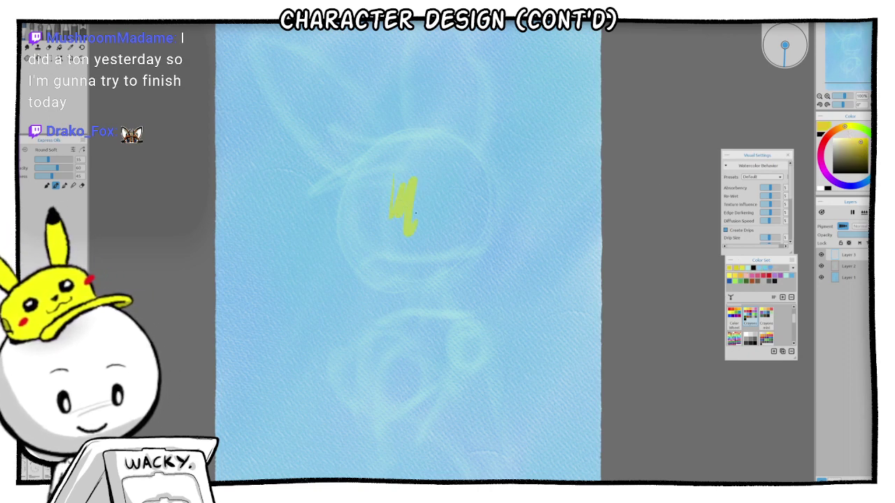
pyautogui.hotkey('ctrl', 'z')
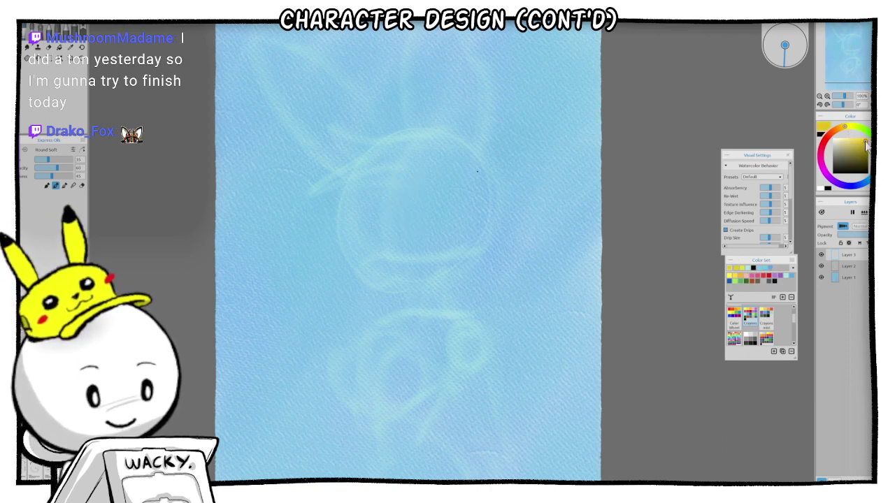
# Step: Enlarge the Round Soft brush to size 70 and paint both long ears solid golden yellow
pyautogui.press(']')
pyautogui.press(']')
pyautogui.press(']')
pyautogui.press(']')
pyautogui.press(']')
pyautogui.press(']')
pyautogui.press(']')
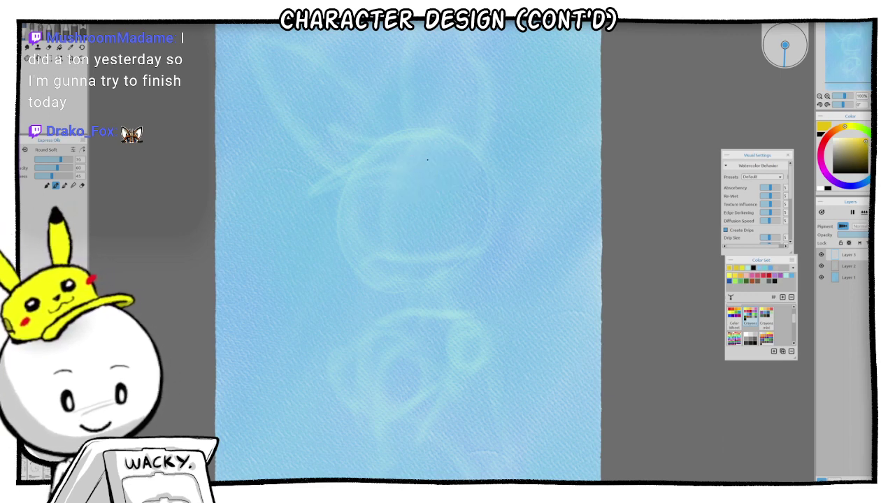
pyautogui.moveTo(416, 155); pyautogui.dragTo(416, 46)
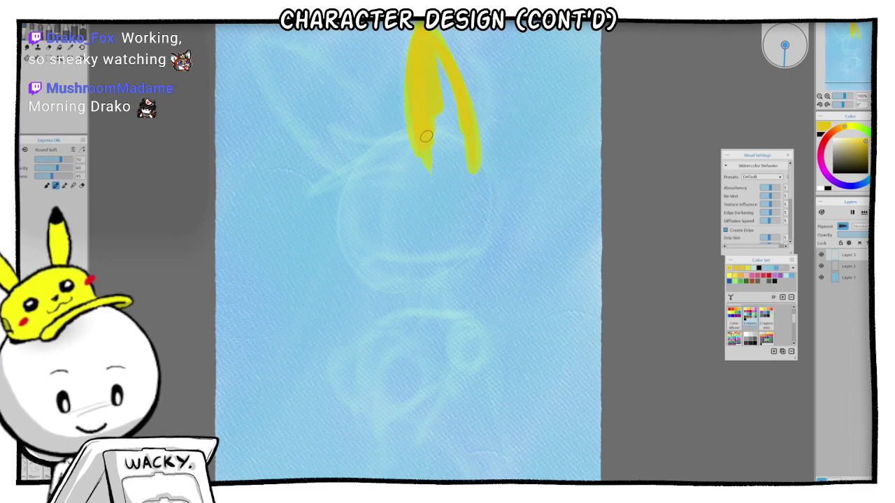
pyautogui.moveTo(424, 84)
pyautogui.mouseDown()
pyautogui.moveTo(438, 58)
pyautogui.moveTo(457, 136)
pyautogui.moveTo(445, 75)
pyautogui.moveTo(453, 151)
pyautogui.moveTo(439, 104)
pyautogui.moveTo(436, 126)
pyautogui.mouseUp()
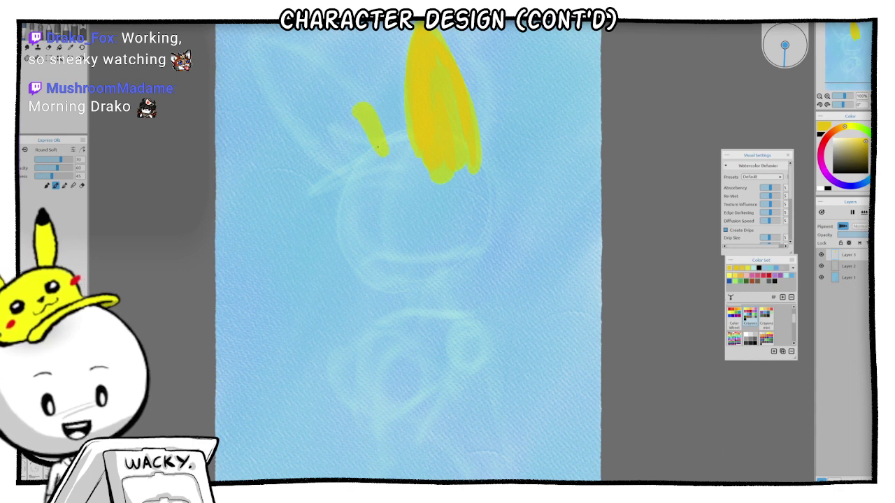
pyautogui.moveTo(377, 147)
pyautogui.mouseDown()
pyautogui.moveTo(311, 65)
pyautogui.moveTo(264, 50)
pyautogui.moveTo(333, 148)
pyautogui.mouseUp()
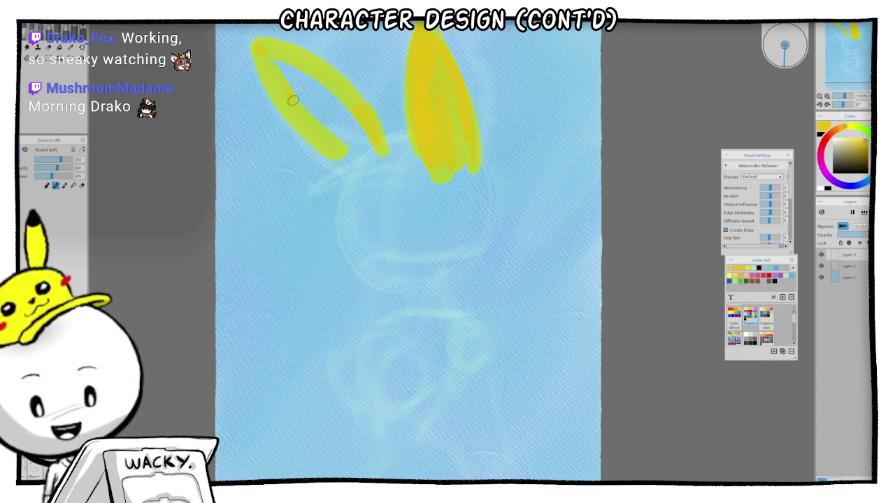
pyautogui.moveTo(368, 175)
pyautogui.mouseDown()
pyautogui.moveTo(322, 105)
pyautogui.moveTo(343, 139)
pyautogui.moveTo(285, 78)
pyautogui.moveTo(299, 95)
pyautogui.moveTo(279, 57)
pyautogui.moveTo(323, 108)
pyautogui.moveTo(273, 61)
pyautogui.moveTo(305, 78)
pyautogui.moveTo(349, 127)
pyautogui.moveTo(301, 67)
pyautogui.moveTo(371, 151)
pyautogui.moveTo(354, 127)
pyautogui.mouseUp()
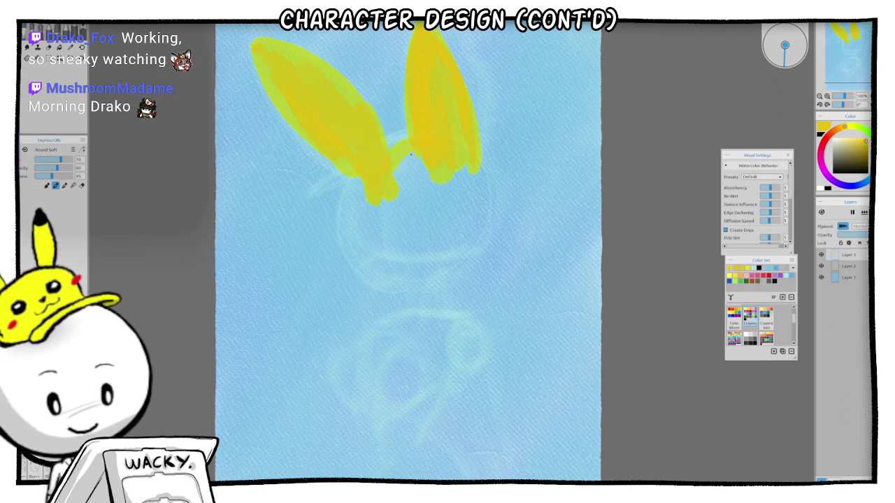
# Step: Outline the round head below the ears and fill it with golden yellow
pyautogui.moveTo(358, 177)
pyautogui.mouseDown()
pyautogui.moveTo(356, 243)
pyautogui.moveTo(379, 253)
pyautogui.mouseUp()
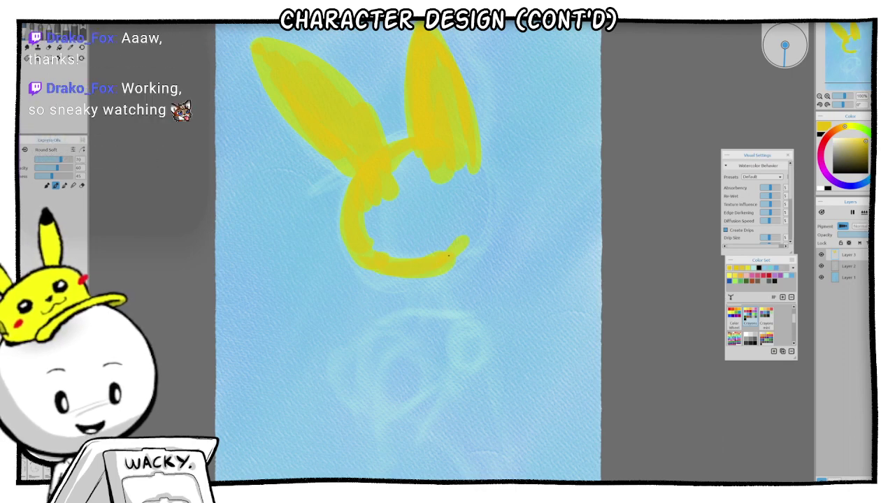
pyautogui.moveTo(469, 162)
pyautogui.mouseDown()
pyautogui.moveTo(480, 192)
pyautogui.moveTo(473, 241)
pyautogui.moveTo(401, 273)
pyautogui.moveTo(356, 238)
pyautogui.moveTo(406, 197)
pyautogui.moveTo(368, 242)
pyautogui.moveTo(382, 248)
pyautogui.moveTo(374, 223)
pyautogui.mouseUp()
pyautogui.moveTo(408, 208)
pyautogui.mouseDown()
pyautogui.moveTo(438, 229)
pyautogui.moveTo(458, 188)
pyautogui.moveTo(418, 158)
pyautogui.moveTo(388, 189)
pyautogui.moveTo(416, 207)
pyautogui.mouseUp()
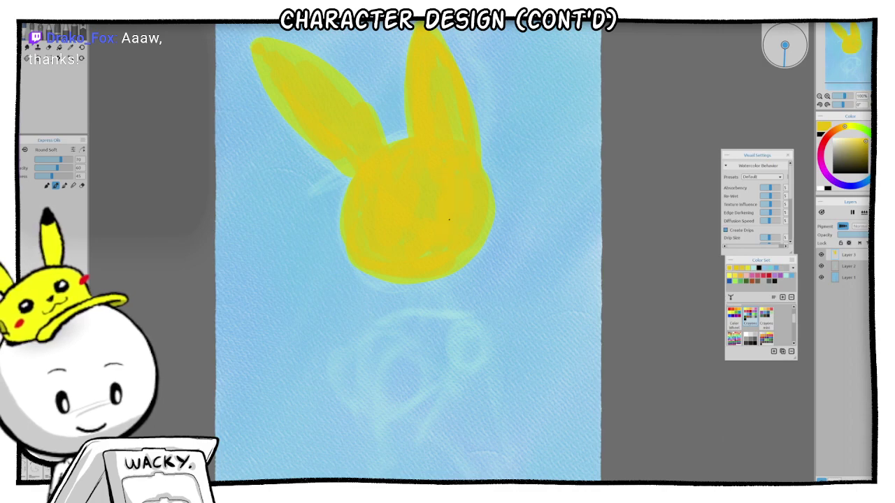
# Step: Paint pointed fur tufts on the head's left side and between the ears, plus a short neck below the head
pyautogui.scroll(3, 510, 165)
pyautogui.scroll(-3, 505, 183)
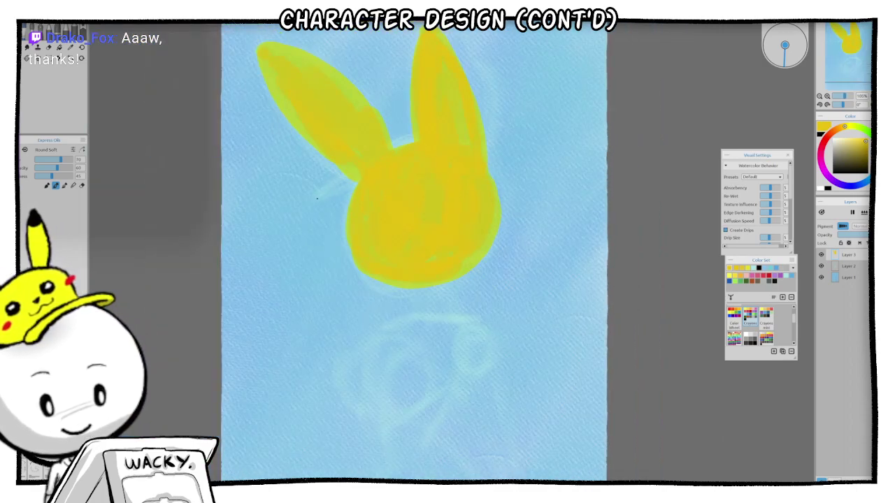
pyautogui.moveTo(316, 199); pyautogui.dragTo(361, 170)
pyautogui.moveTo(322, 195); pyautogui.dragTo(354, 185)
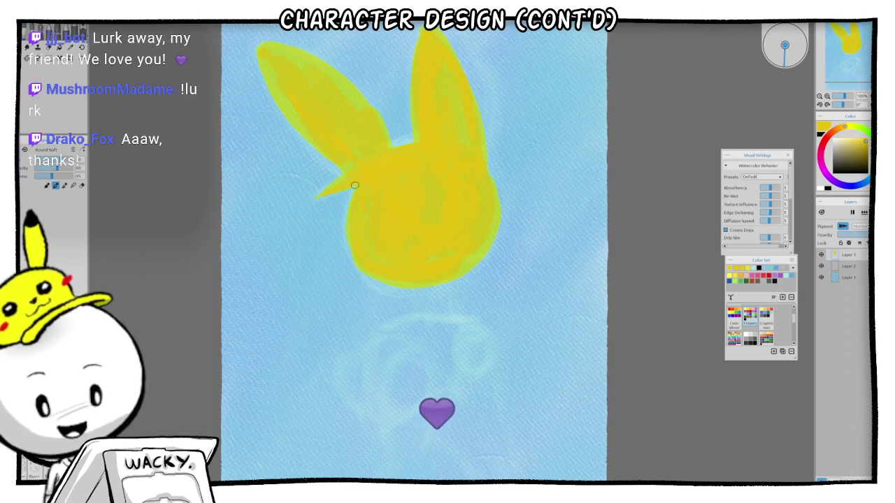
pyautogui.moveTo(394, 120); pyautogui.dragTo(426, 139)
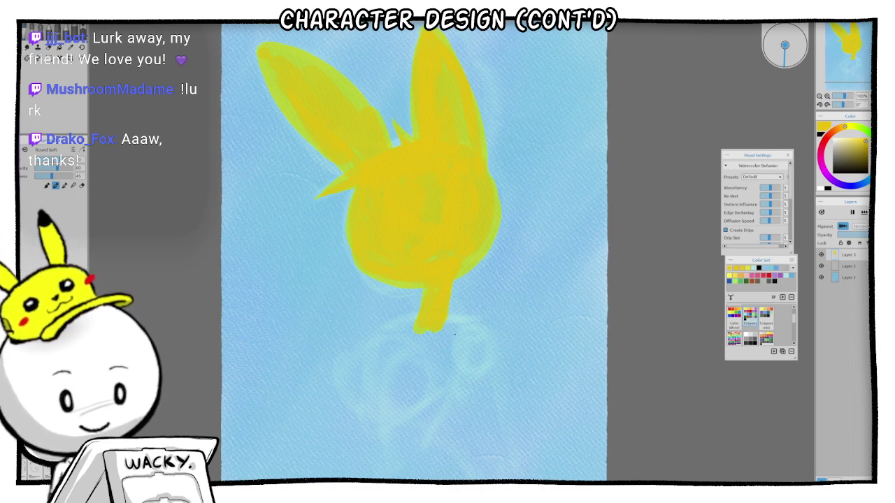
# Step: Outline the oval torso below the neck and fill it with golden yellow
pyautogui.moveTo(455, 319)
pyautogui.mouseDown()
pyautogui.moveTo(420, 320)
pyautogui.moveTo(386, 345)
pyautogui.moveTo(376, 368)
pyautogui.moveTo(386, 423)
pyautogui.mouseUp()
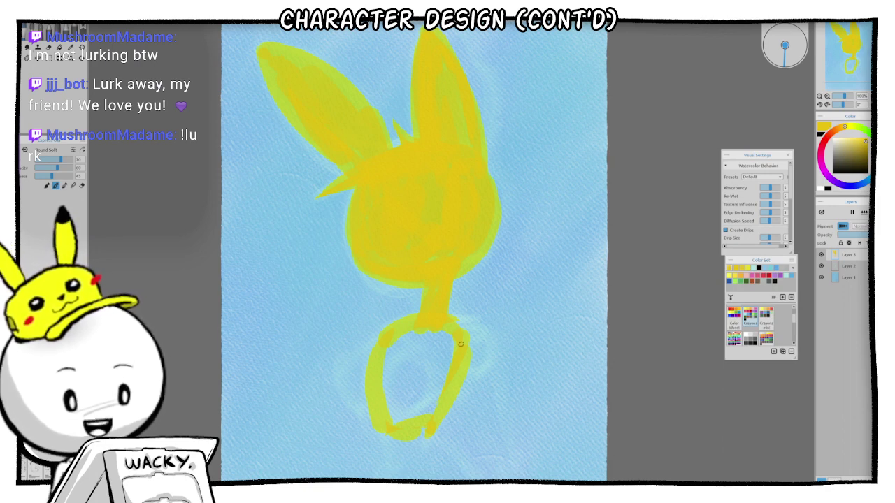
pyautogui.moveTo(411, 372)
pyautogui.mouseDown()
pyautogui.moveTo(453, 339)
pyautogui.moveTo(435, 374)
pyautogui.mouseUp()
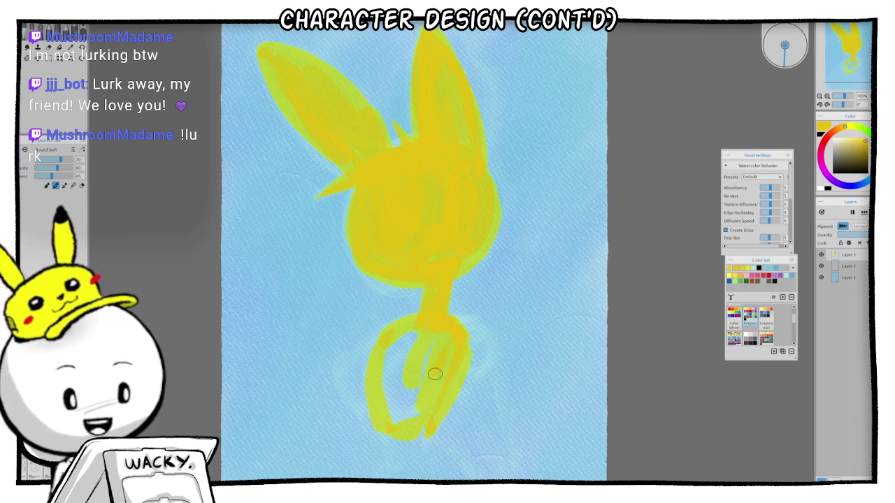
pyautogui.moveTo(412, 413)
pyautogui.mouseDown()
pyautogui.moveTo(435, 327)
pyautogui.moveTo(413, 381)
pyautogui.moveTo(393, 394)
pyautogui.moveTo(405, 330)
pyautogui.mouseUp()
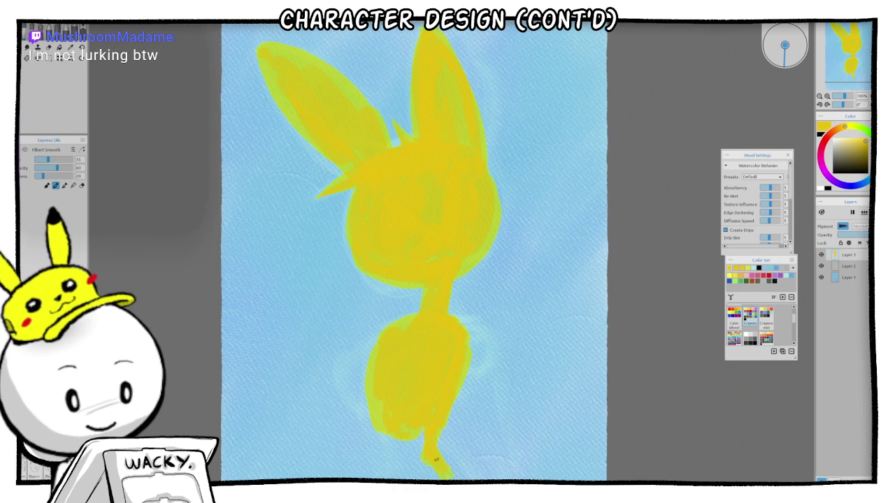
# Step: Undo the stray yellow Filbert Smooth strokes on the blue background beside the character
pyautogui.scroll(-3, 519, 397)
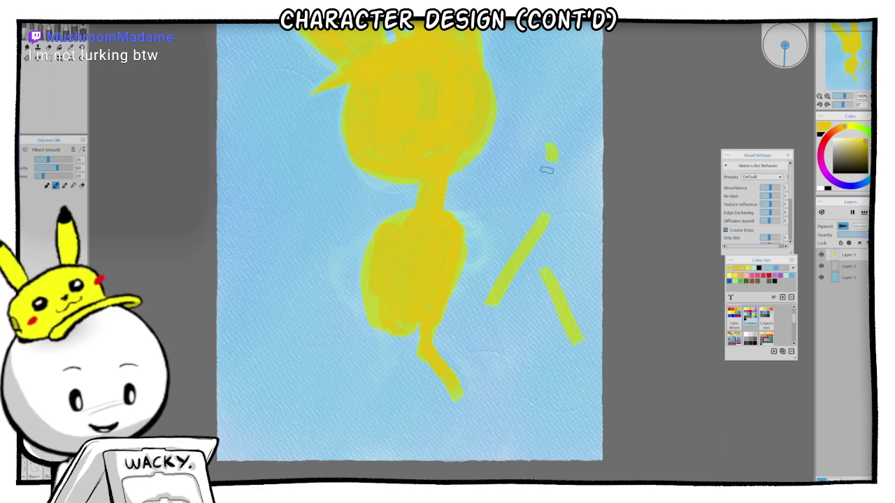
pyautogui.hotkey('ctrl', 'z')
pyautogui.hotkey('ctrl', 'z')
pyautogui.hotkey('ctrl', 'z')
pyautogui.hotkey('ctrl', 'z')
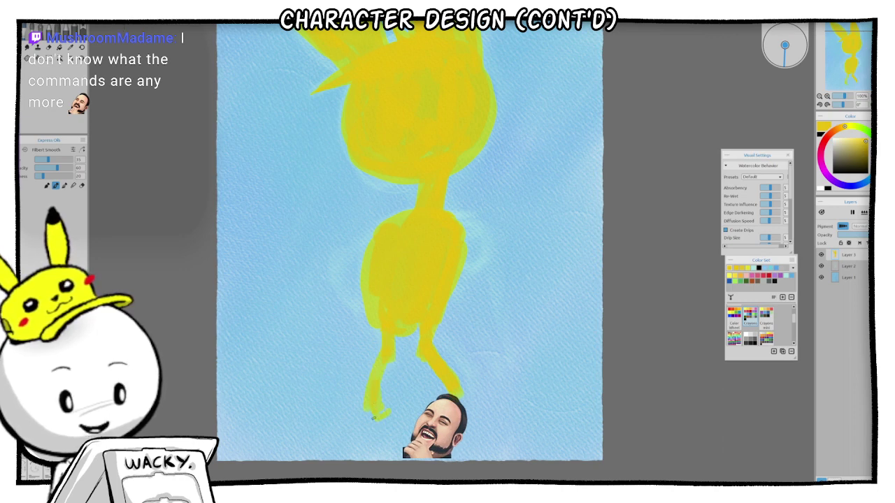
# Step: Fill the hips and lower body below the torso and add arms at both shoulders in golden yellow
pyautogui.moveTo(374, 418); pyautogui.dragTo(457, 409)
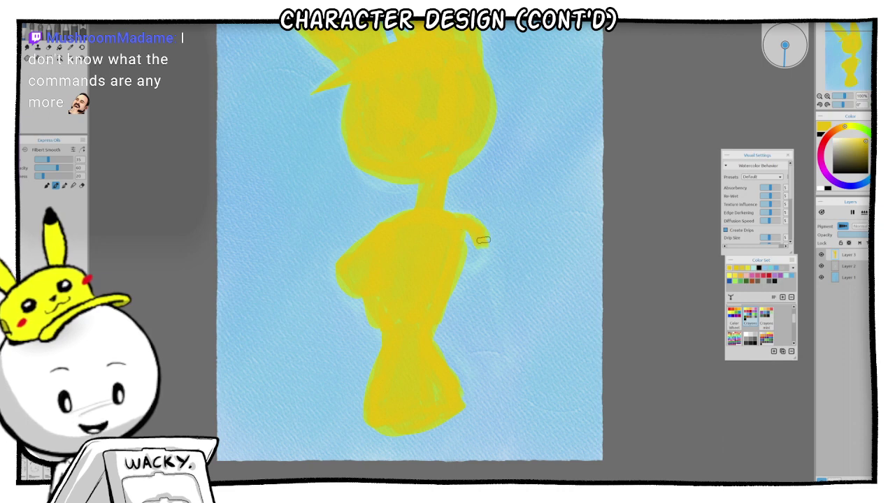
pyautogui.moveTo(448, 237)
pyautogui.mouseDown()
pyautogui.moveTo(440, 259)
pyautogui.moveTo(468, 289)
pyautogui.moveTo(462, 228)
pyautogui.mouseUp()
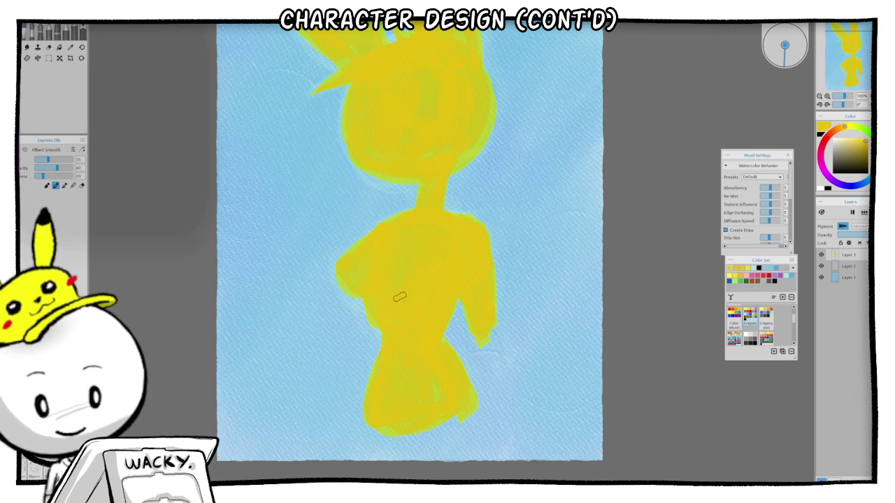
# Step: Paint brighter lemon-yellow highlight patches on the chest and both sides of the face with the Knife Textured brush
pyautogui.click(91, 193)
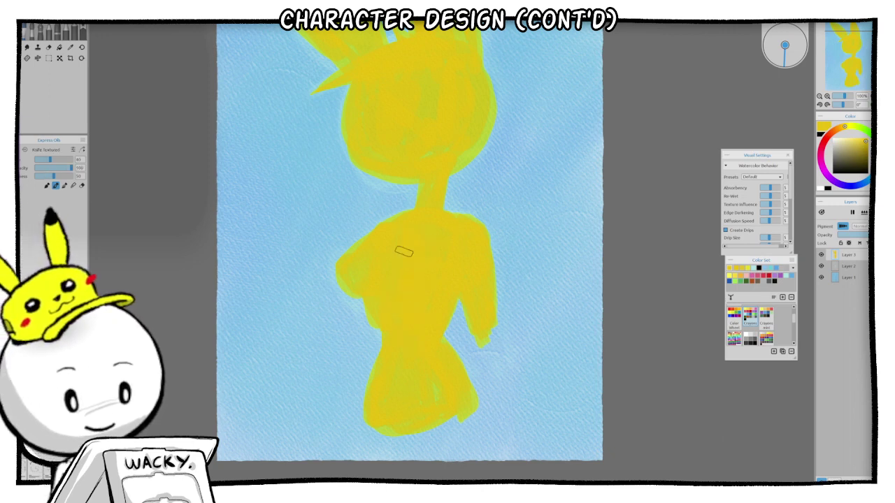
pyautogui.click(849, 127)
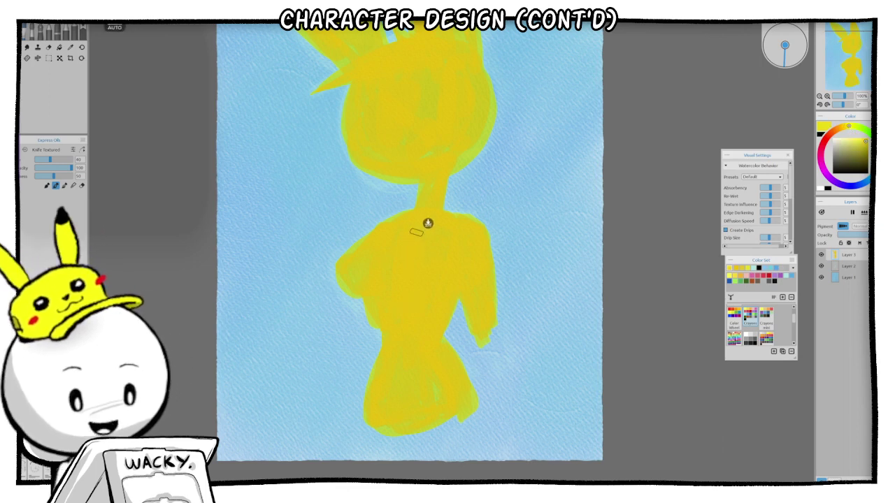
pyautogui.moveTo(404, 246)
pyautogui.mouseDown()
pyautogui.moveTo(392, 296)
pyautogui.moveTo(410, 229)
pyautogui.moveTo(425, 314)
pyautogui.moveTo(440, 243)
pyautogui.moveTo(444, 281)
pyautogui.moveTo(452, 282)
pyautogui.moveTo(460, 249)
pyautogui.moveTo(474, 272)
pyautogui.moveTo(459, 269)
pyautogui.moveTo(424, 219)
pyautogui.moveTo(417, 257)
pyautogui.moveTo(413, 237)
pyautogui.moveTo(394, 253)
pyautogui.moveTo(384, 298)
pyautogui.moveTo(410, 296)
pyautogui.mouseUp()
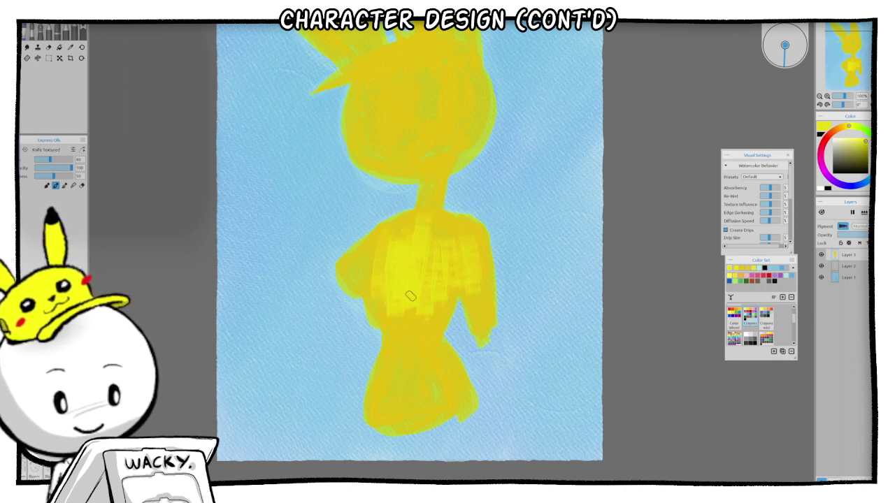
pyautogui.moveTo(368, 95)
pyautogui.mouseDown()
pyautogui.moveTo(364, 126)
pyautogui.moveTo(374, 110)
pyautogui.moveTo(376, 127)
pyautogui.moveTo(385, 112)
pyautogui.moveTo(388, 133)
pyautogui.moveTo(406, 91)
pyautogui.moveTo(434, 76)
pyautogui.moveTo(466, 111)
pyautogui.moveTo(434, 95)
pyautogui.moveTo(407, 124)
pyautogui.moveTo(361, 70)
pyautogui.mouseUp()
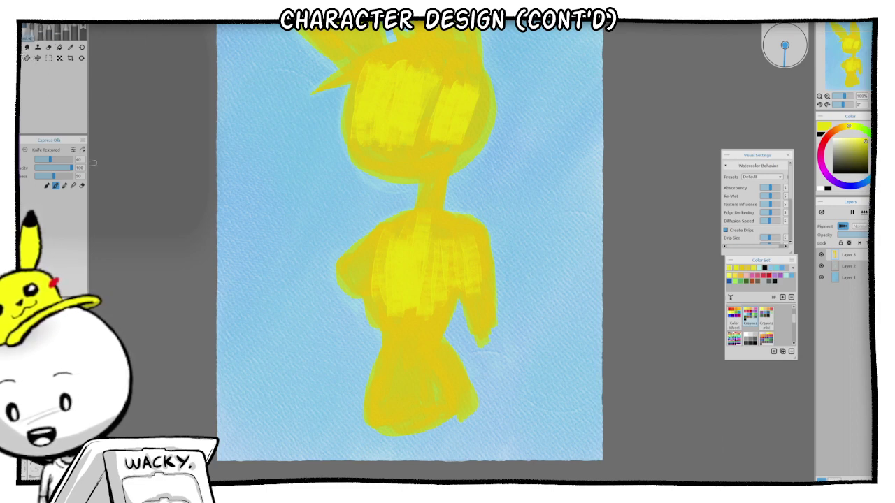
# Step: Blend the highlights into the golden base with the Textured blender and roughen the head and ear edges into fur
pyautogui.press('n')
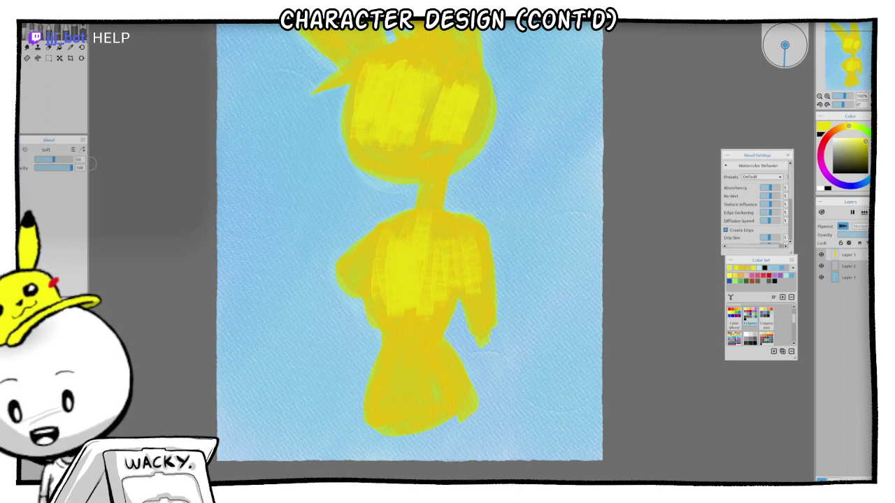
pyautogui.press('.')
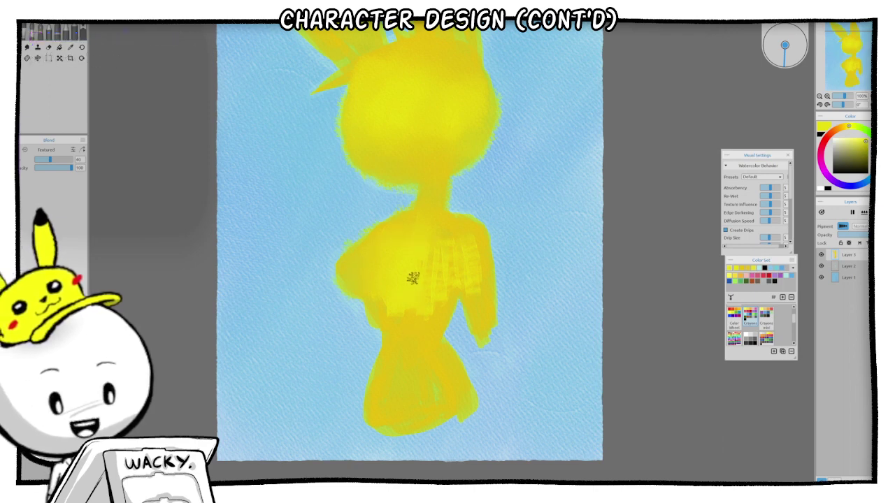
pyautogui.moveTo(413, 278)
pyautogui.mouseDown()
pyautogui.moveTo(378, 296)
pyautogui.moveTo(417, 295)
pyautogui.moveTo(442, 249)
pyautogui.moveTo(430, 258)
pyautogui.moveTo(435, 273)
pyautogui.moveTo(425, 241)
pyautogui.moveTo(467, 253)
pyautogui.moveTo(463, 239)
pyautogui.moveTo(453, 272)
pyautogui.mouseUp()
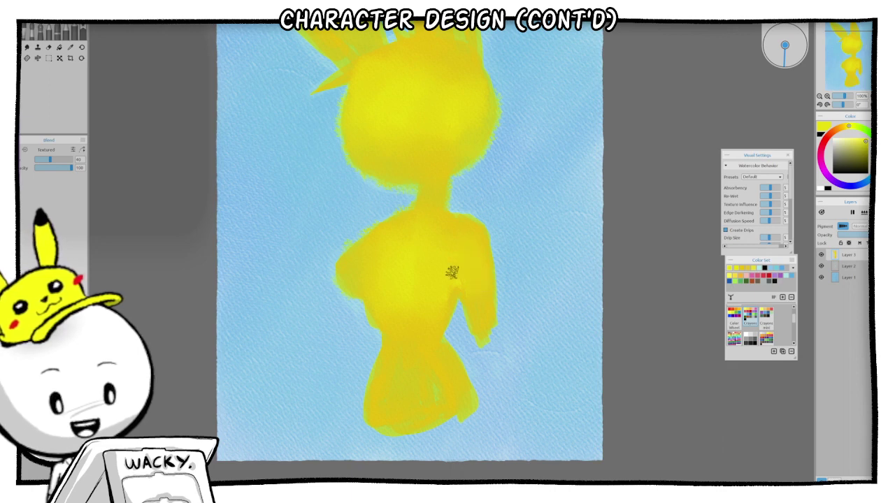
pyautogui.moveTo(489, 72); pyautogui.dragTo(442, 169)
pyautogui.moveTo(404, 131)
pyautogui.mouseDown()
pyautogui.moveTo(416, 204)
pyautogui.moveTo(418, 173)
pyautogui.moveTo(427, 177)
pyautogui.moveTo(415, 141)
pyautogui.moveTo(416, 165)
pyautogui.mouseUp()
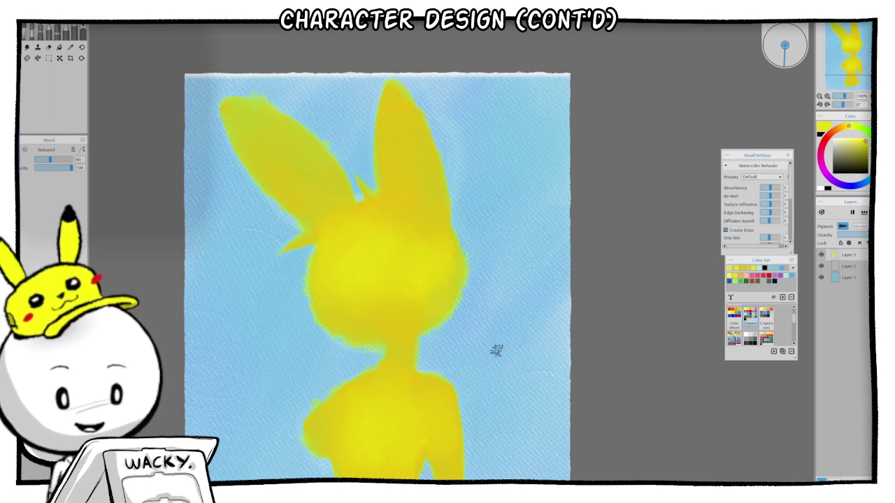
# Step: Try golden-yellow shading strokes along the head's lower-right edge with the Grunge oil brush
pyautogui.click(32, 34)
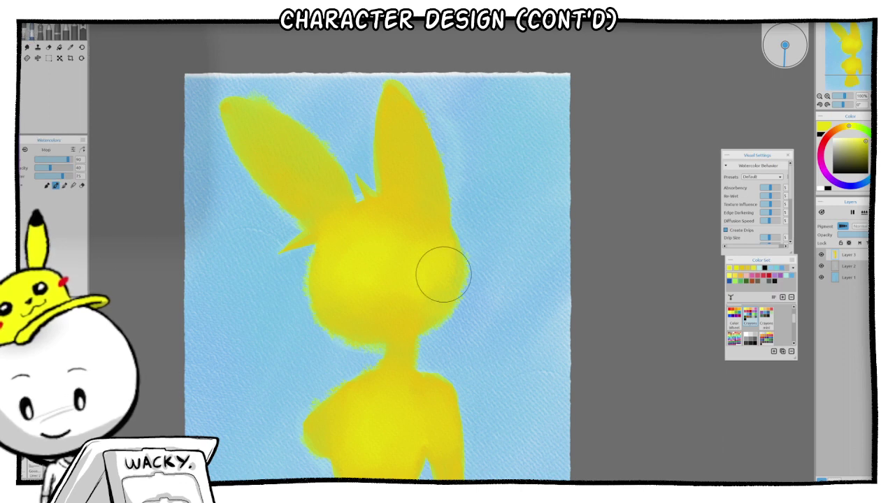
pyautogui.click(25, 34)
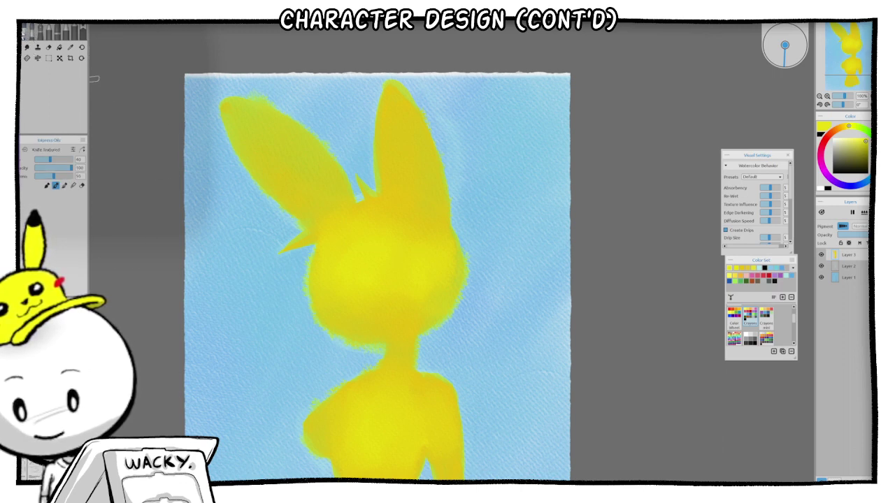
pyautogui.click(42, 34)
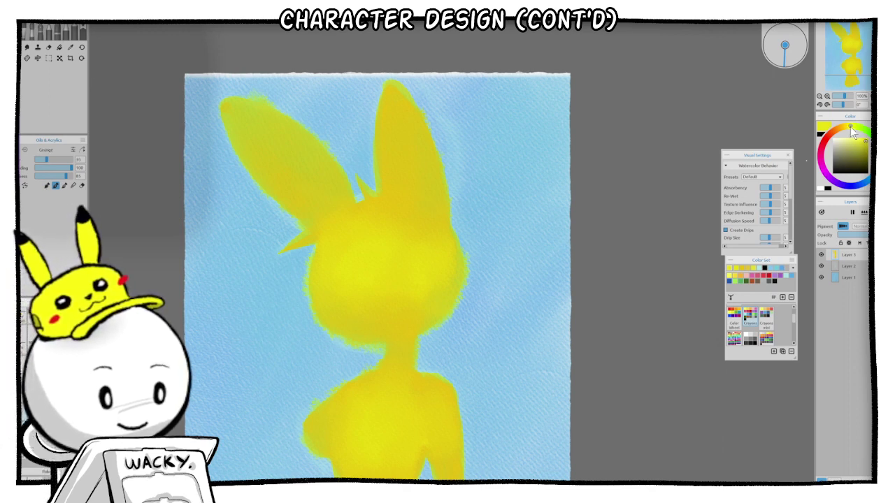
pyautogui.moveTo(842, 133); pyautogui.dragTo(845, 130)
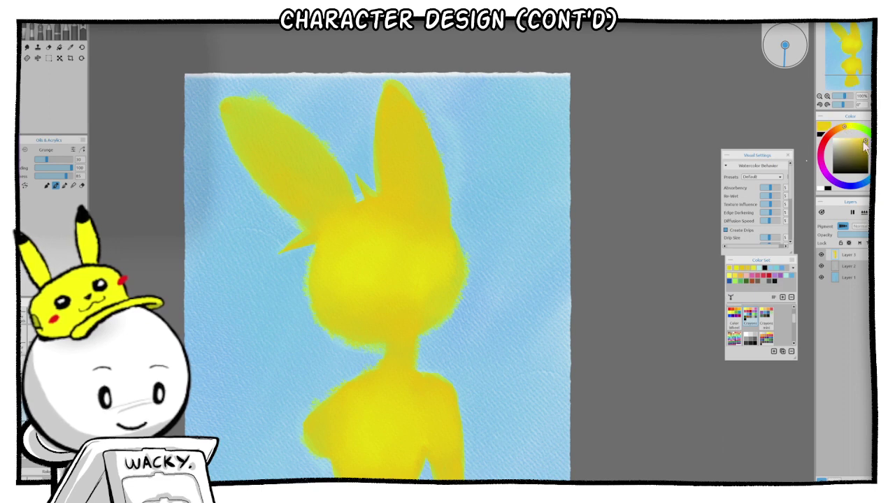
pyautogui.moveTo(423, 301); pyautogui.dragTo(443, 208)
pyautogui.hotkey('ctrl', 'z')
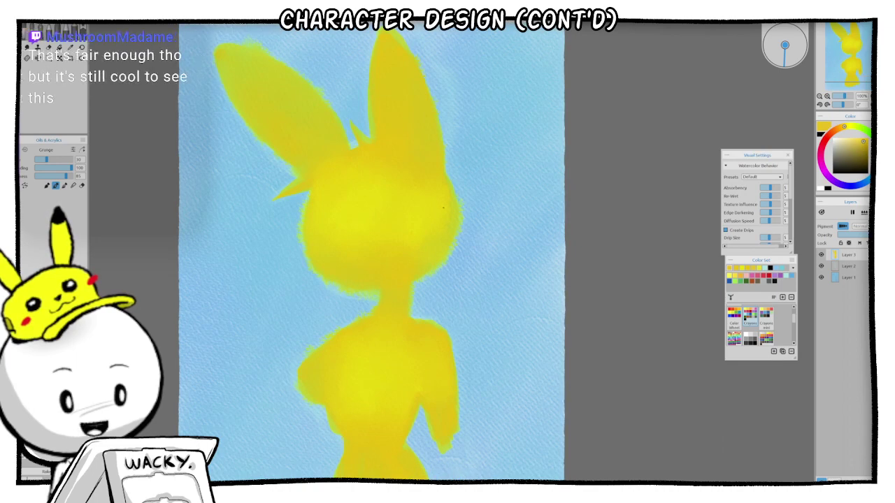
pyautogui.scroll(5, 470, 223)
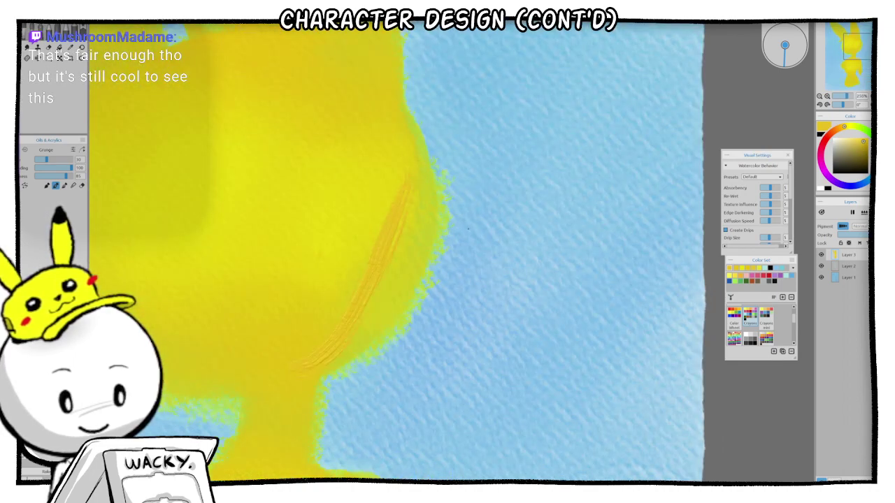
pyautogui.scroll(-2, 464, 232)
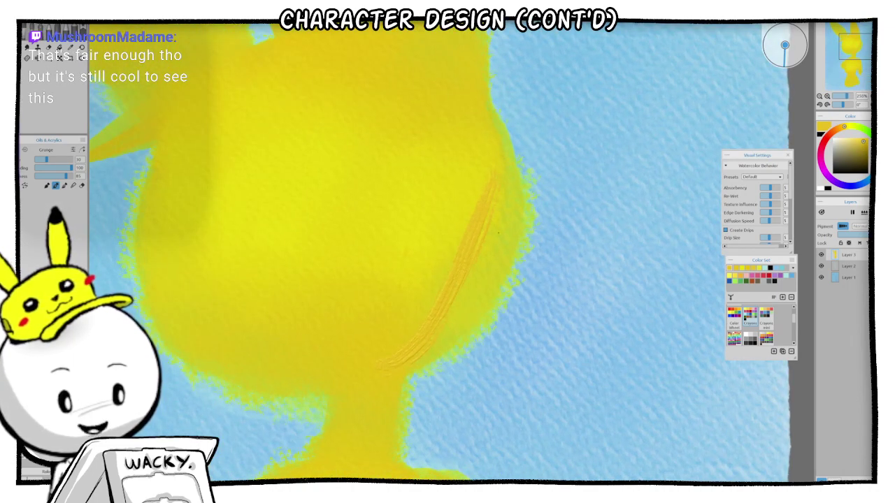
pyautogui.moveTo(489, 246)
pyautogui.mouseDown()
pyautogui.moveTo(432, 345)
pyautogui.moveTo(503, 233)
pyautogui.mouseUp()
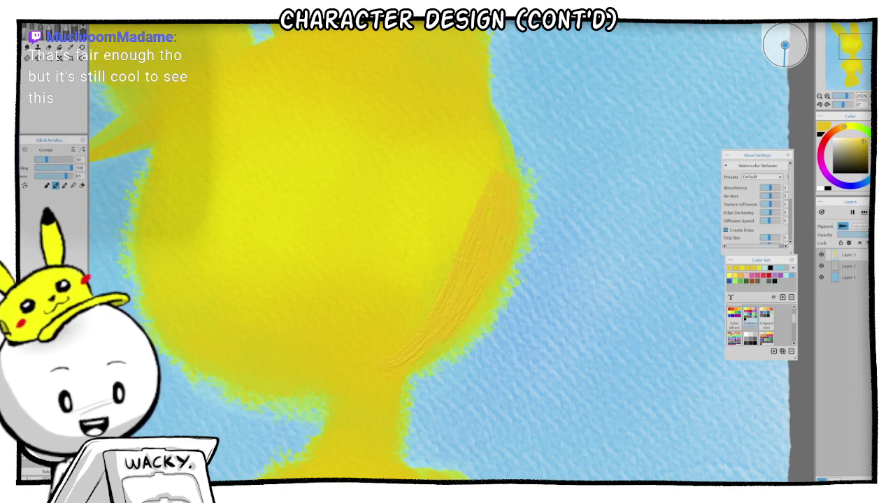
# Step: Try a thick textured Grunge shadow band curving around the head's right side and along the chin
pyautogui.moveTo(500, 143)
pyautogui.mouseDown()
pyautogui.moveTo(446, 297)
pyautogui.moveTo(401, 350)
pyautogui.moveTo(475, 115)
pyautogui.mouseUp()
pyautogui.moveTo(465, 246)
pyautogui.mouseDown()
pyautogui.moveTo(409, 287)
pyautogui.moveTo(353, 367)
pyautogui.mouseUp()
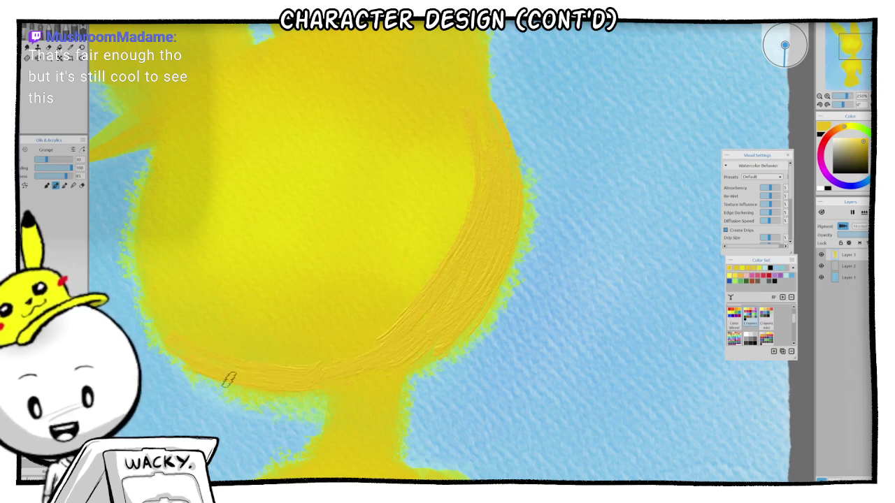
pyautogui.moveTo(228, 380); pyautogui.dragTo(348, 364)
pyautogui.moveTo(170, 311)
pyautogui.mouseDown()
pyautogui.moveTo(264, 354)
pyautogui.moveTo(338, 327)
pyautogui.mouseUp()
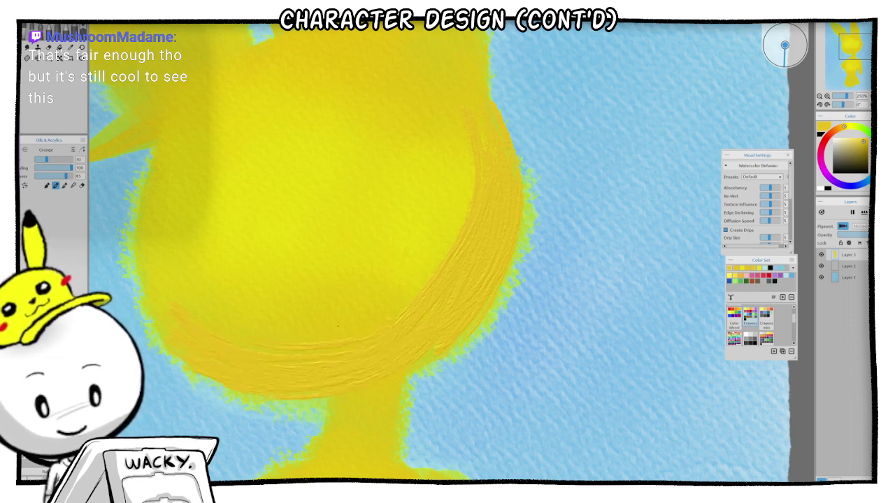
pyautogui.moveTo(476, 232)
pyautogui.mouseDown()
pyautogui.moveTo(301, 346)
pyautogui.moveTo(335, 360)
pyautogui.mouseUp()
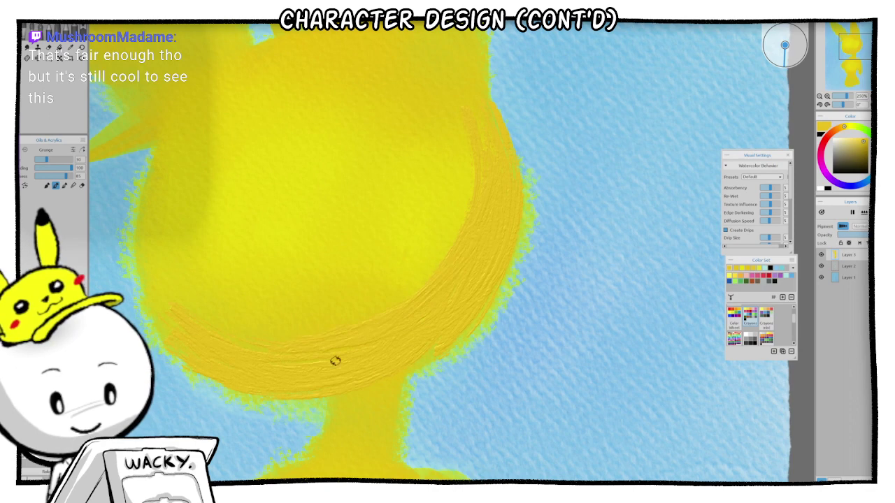
pyautogui.moveTo(476, 203); pyautogui.dragTo(453, 321)
pyautogui.moveTo(478, 201); pyautogui.dragTo(460, 104)
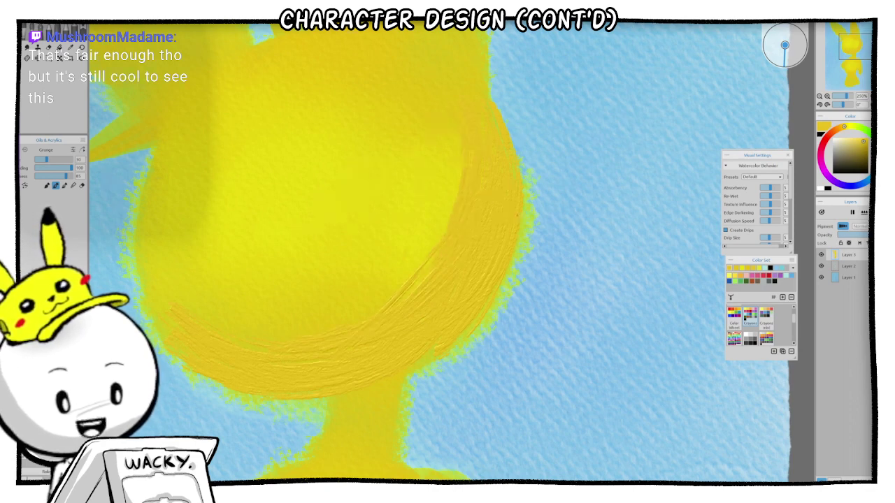
pyautogui.scroll(-3, 521, 211)
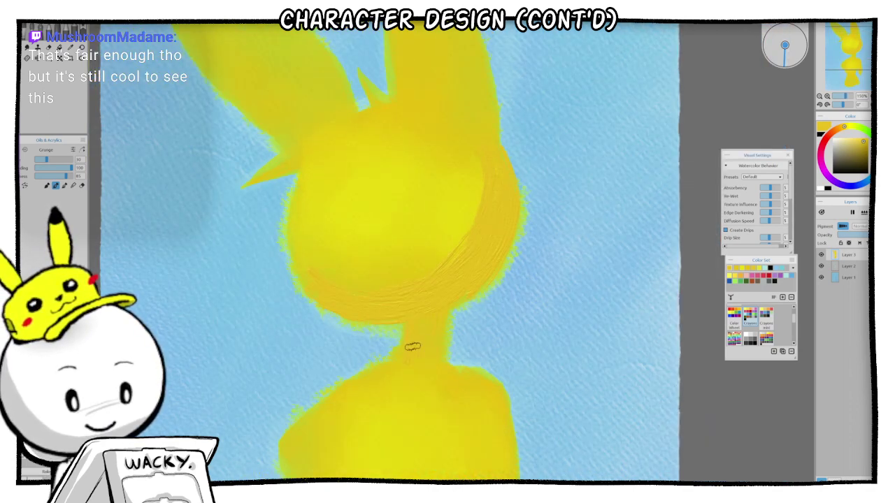
# Step: Enlarge the Grunge brush to 70 and try covering the whole face with circular golden-yellow strokes
pyautogui.press(']')
pyautogui.press(']')
pyautogui.press(']')
pyautogui.press(']')
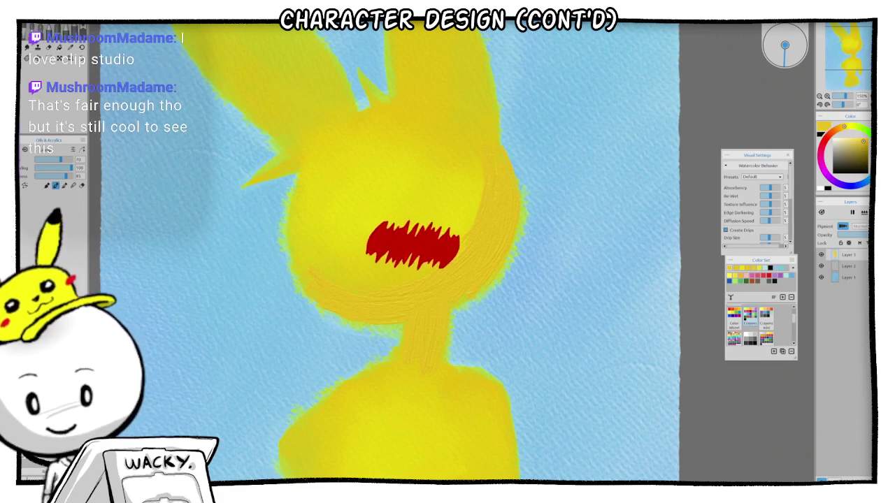
pyautogui.hotkey('ctrl', 'z')
pyautogui.hotkey('ctrl', 'z')
pyautogui.moveTo(353, 294)
pyautogui.mouseDown()
pyautogui.moveTo(323, 199)
pyautogui.moveTo(346, 164)
pyautogui.moveTo(337, 168)
pyautogui.moveTo(468, 132)
pyautogui.moveTo(496, 199)
pyautogui.moveTo(364, 264)
pyautogui.moveTo(421, 150)
pyautogui.moveTo(435, 254)
pyautogui.moveTo(419, 234)
pyautogui.moveTo(393, 249)
pyautogui.moveTo(420, 202)
pyautogui.mouseUp()
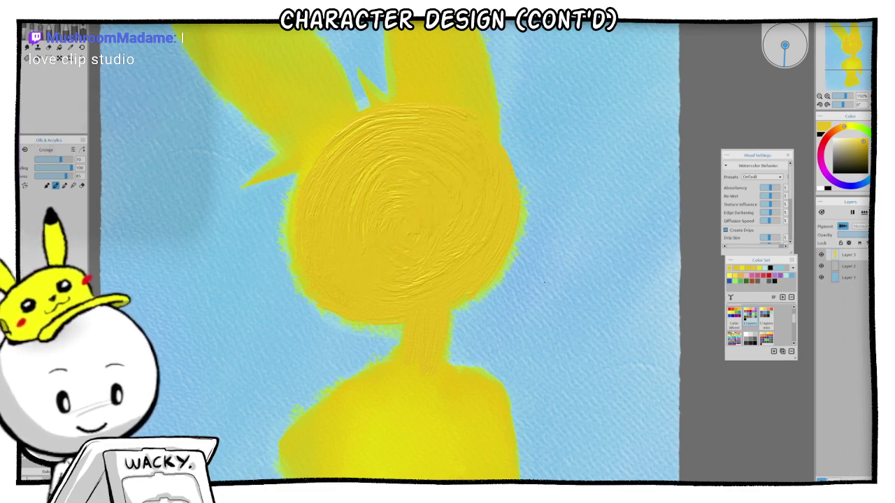
# Step: Try further oil strokes across the face and undo the textured strokes on the head and neck
pyautogui.scroll(-5, 544, 283)
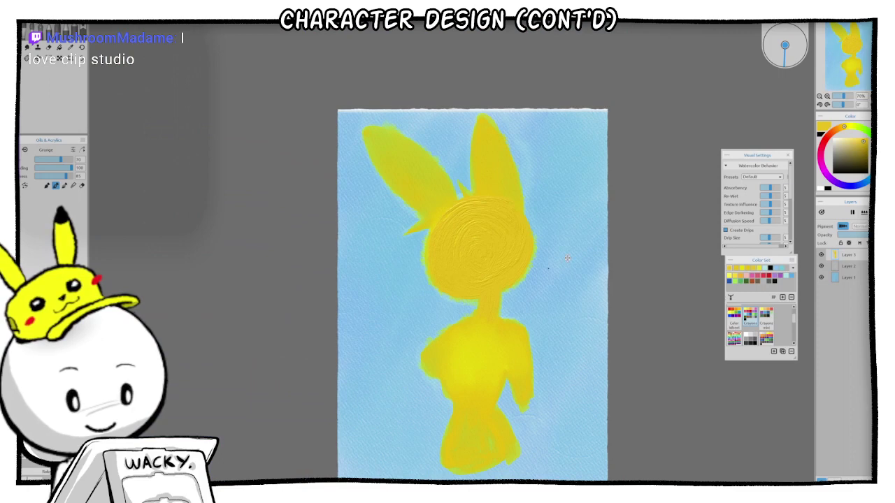
pyautogui.moveTo(567, 258); pyautogui.dragTo(495, 244)
pyautogui.scroll(2, 495, 254)
pyautogui.moveTo(376, 217)
pyautogui.mouseDown()
pyautogui.moveTo(374, 241)
pyautogui.moveTo(381, 206)
pyautogui.moveTo(413, 234)
pyautogui.mouseUp()
pyautogui.moveTo(426, 203); pyautogui.dragTo(412, 248)
pyautogui.moveTo(343, 202)
pyautogui.mouseDown()
pyautogui.moveTo(388, 175)
pyautogui.moveTo(332, 234)
pyautogui.moveTo(339, 258)
pyautogui.mouseUp()
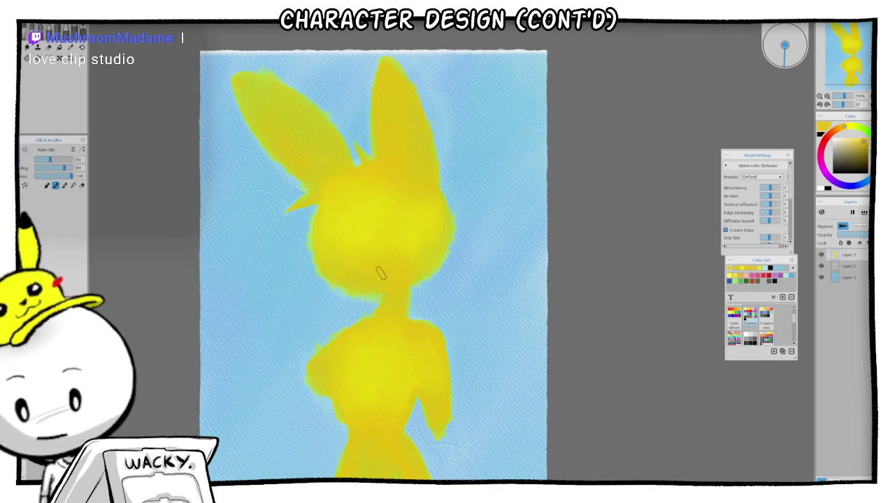
# Step: Try vertical golden-yellow strokes across the face with the oily bristle brush and undo them
pyautogui.scroll(2, 420, 219)
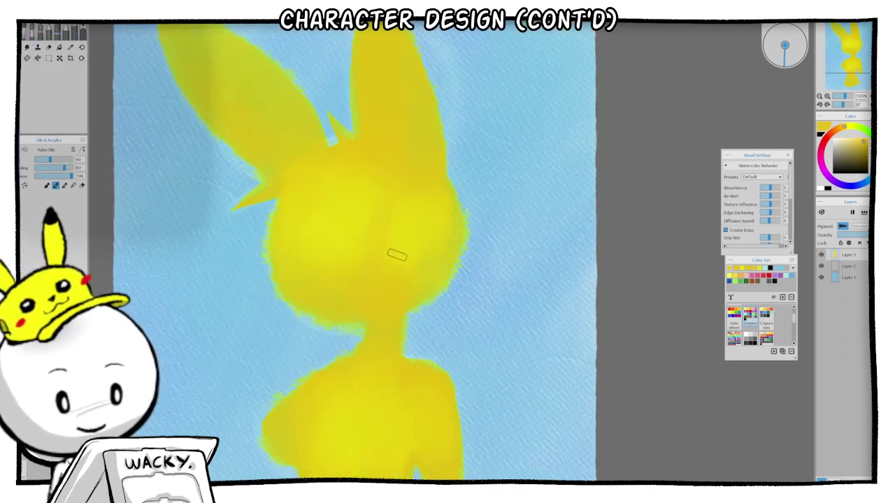
pyautogui.moveTo(387, 316)
pyautogui.mouseDown()
pyautogui.moveTo(419, 163)
pyautogui.moveTo(415, 299)
pyautogui.moveTo(426, 219)
pyautogui.moveTo(330, 263)
pyautogui.moveTo(325, 216)
pyautogui.moveTo(300, 211)
pyautogui.moveTo(296, 191)
pyautogui.moveTo(381, 231)
pyautogui.mouseUp()
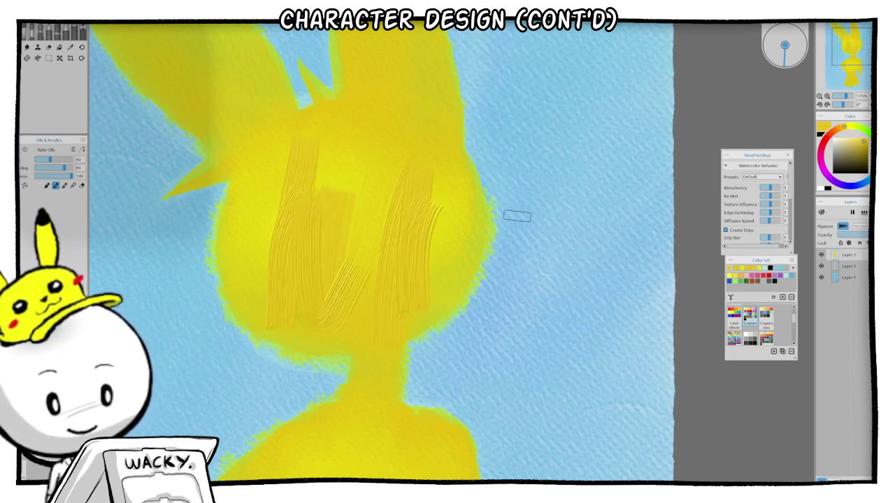
pyautogui.hotkey('ctrl', 'z')
pyautogui.hotkey('ctrl', 'z')
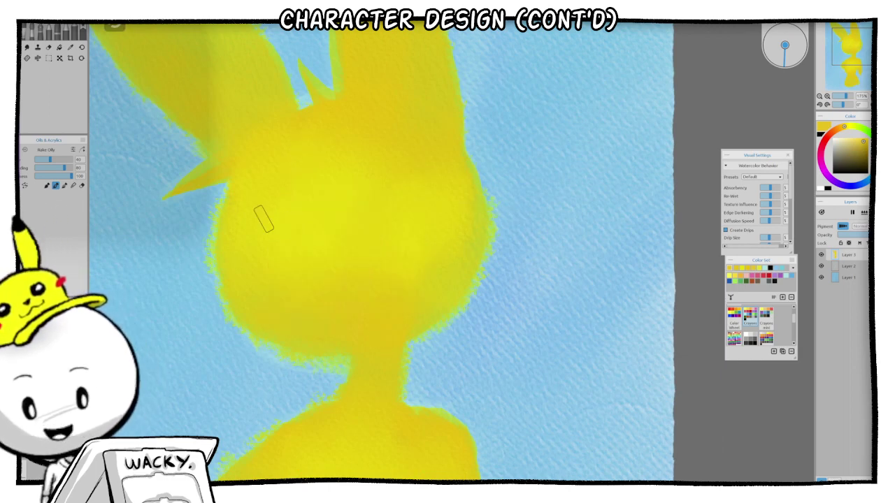
# Step: Try soft vertical Fan brush strokes down the right half of the face and undo them
pyautogui.press('2')
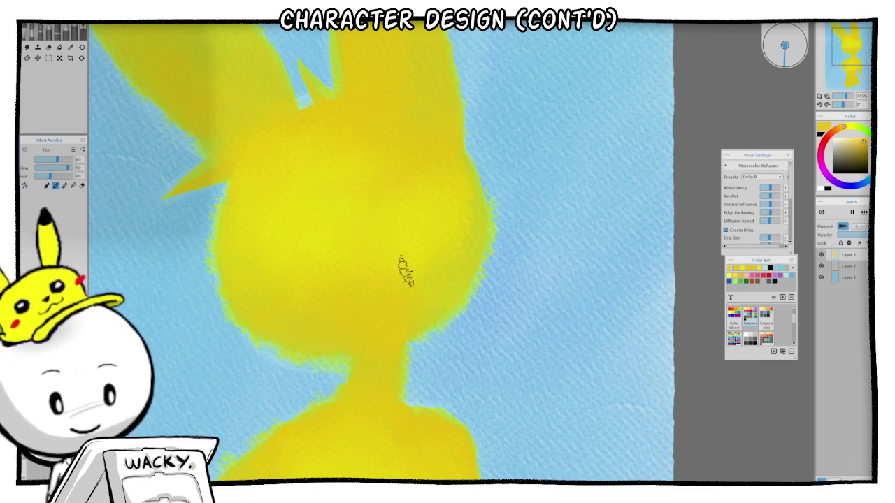
pyautogui.moveTo(434, 202)
pyautogui.mouseDown()
pyautogui.moveTo(431, 265)
pyautogui.moveTo(464, 259)
pyautogui.moveTo(430, 268)
pyautogui.moveTo(420, 183)
pyautogui.moveTo(433, 161)
pyautogui.moveTo(441, 181)
pyautogui.moveTo(408, 170)
pyautogui.moveTo(404, 226)
pyautogui.moveTo(454, 301)
pyautogui.moveTo(466, 212)
pyautogui.moveTo(421, 196)
pyautogui.moveTo(379, 155)
pyautogui.moveTo(455, 244)
pyautogui.mouseUp()
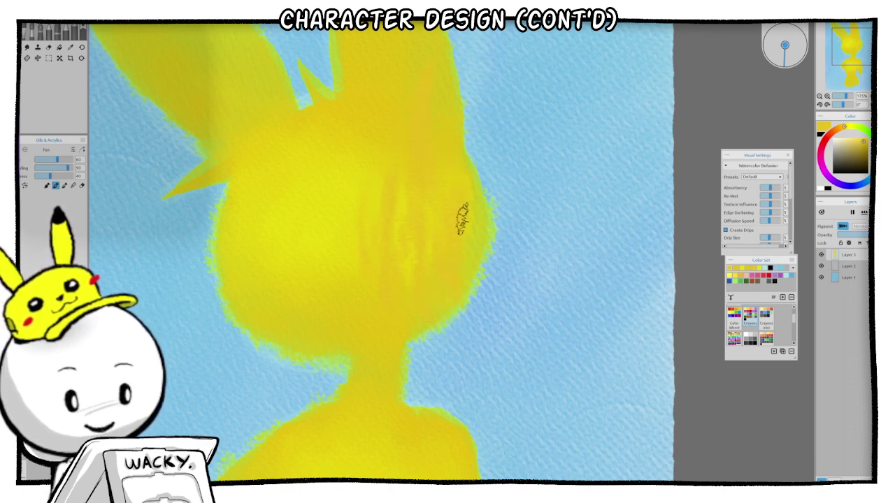
pyautogui.hotkey('ctrl', 'z')
pyautogui.moveTo(416, 160)
pyautogui.mouseDown()
pyautogui.moveTo(373, 252)
pyautogui.moveTo(379, 301)
pyautogui.mouseUp()
pyautogui.moveTo(440, 183); pyautogui.dragTo(407, 299)
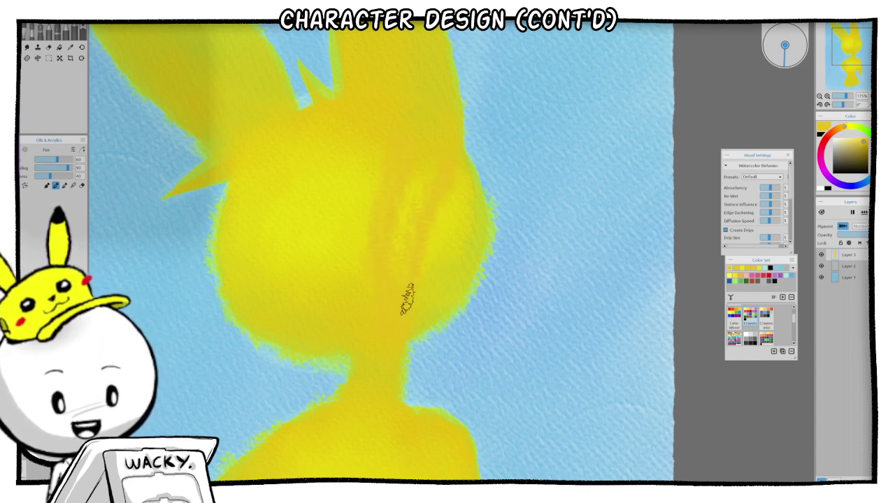
pyautogui.hotkey('ctrl', 'z')
pyautogui.hotkey('ctrl', 'z')
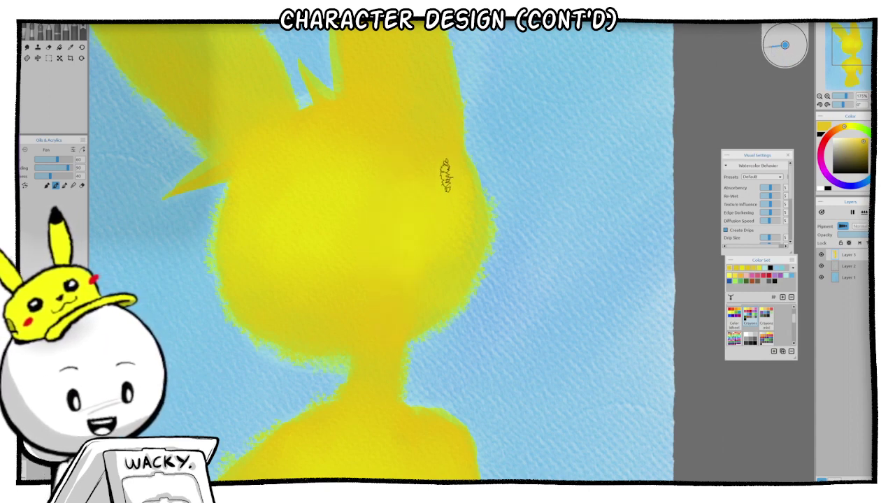
# Step: Test two more Fan brush strokes with a changed brush angle near the head's right edge and undo them
pyautogui.moveTo(447, 176); pyautogui.dragTo(450, 272)
pyautogui.moveTo(422, 186); pyautogui.dragTo(411, 269)
pyautogui.hotkey('ctrl', 'z')
pyautogui.hotkey('ctrl', 'z')
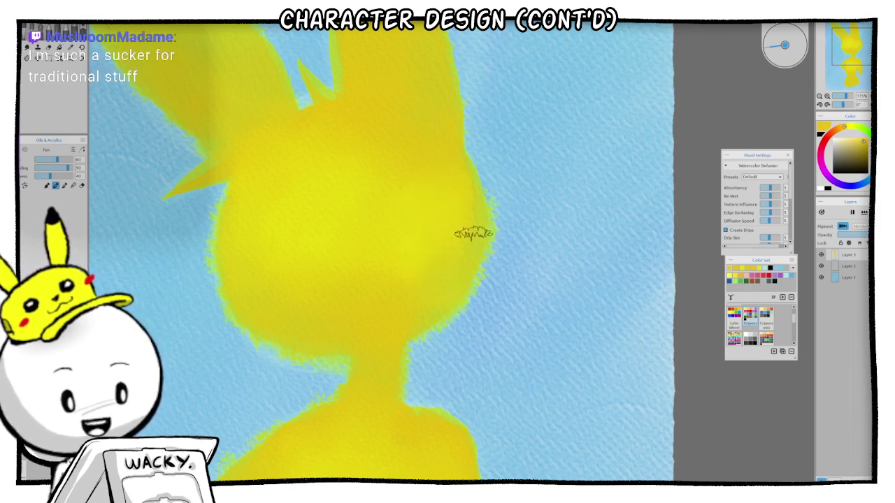
# Step: Try horizontal and sweeping Fan brush strokes from the head's right edge across the blue background and undo them
pyautogui.moveTo(473, 235); pyautogui.dragTo(409, 248)
pyautogui.moveTo(472, 259)
pyautogui.mouseDown()
pyautogui.moveTo(544, 263)
pyautogui.moveTo(483, 263)
pyautogui.moveTo(449, 243)
pyautogui.moveTo(540, 249)
pyautogui.moveTo(584, 268)
pyautogui.mouseUp()
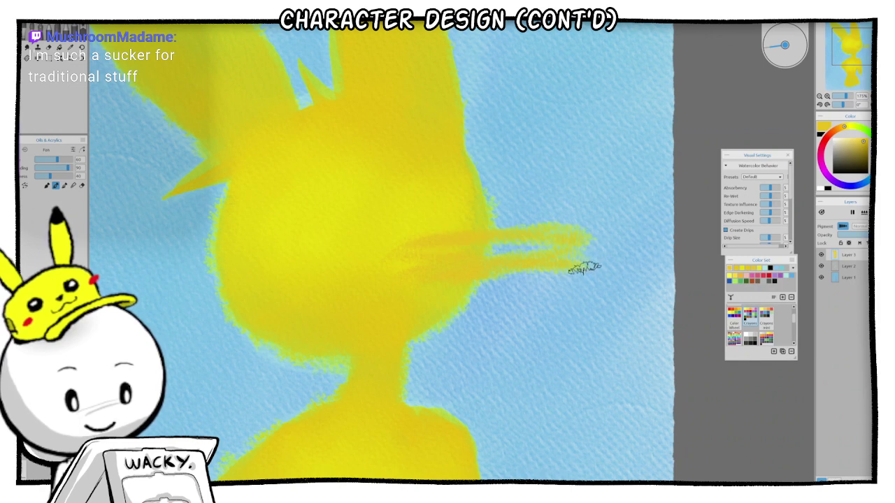
pyautogui.hotkey('ctrl', 'z')
pyautogui.moveTo(613, 241)
pyautogui.mouseDown()
pyautogui.moveTo(585, 252)
pyautogui.moveTo(610, 279)
pyautogui.moveTo(620, 275)
pyautogui.moveTo(607, 277)
pyautogui.moveTo(627, 302)
pyautogui.moveTo(597, 295)
pyautogui.moveTo(612, 263)
pyautogui.moveTo(588, 248)
pyautogui.moveTo(553, 273)
pyautogui.moveTo(517, 278)
pyautogui.moveTo(580, 311)
pyautogui.moveTo(607, 298)
pyautogui.moveTo(609, 321)
pyautogui.moveTo(641, 292)
pyautogui.moveTo(570, 305)
pyautogui.moveTo(589, 318)
pyautogui.moveTo(583, 335)
pyautogui.moveTo(566, 326)
pyautogui.moveTo(558, 302)
pyautogui.moveTo(548, 315)
pyautogui.moveTo(592, 383)
pyautogui.moveTo(562, 355)
pyautogui.moveTo(571, 365)
pyautogui.moveTo(576, 347)
pyautogui.moveTo(553, 282)
pyautogui.moveTo(553, 383)
pyautogui.mouseUp()
pyautogui.hotkey('ctrl', 'z')
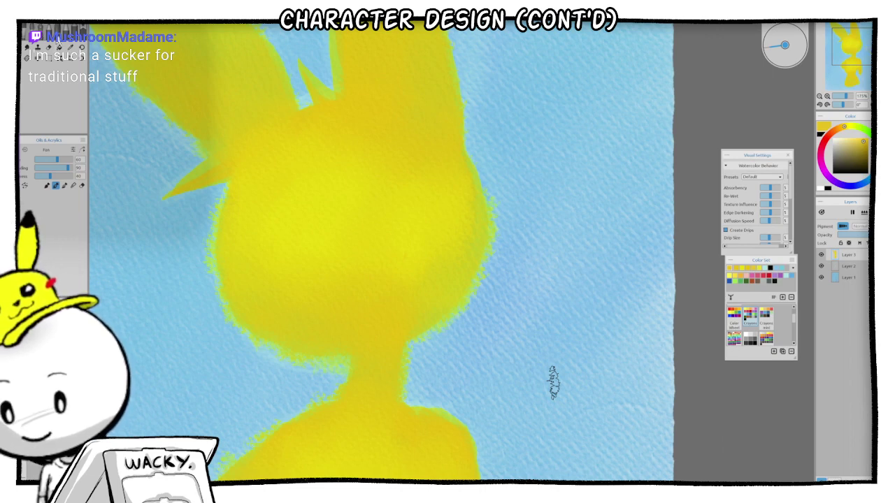
# Step: Repaint the face with the Gouache Dry 2 watercolor brush, layering sampled bright yellow over a golden-yellow base
pyautogui.click(24, 31)
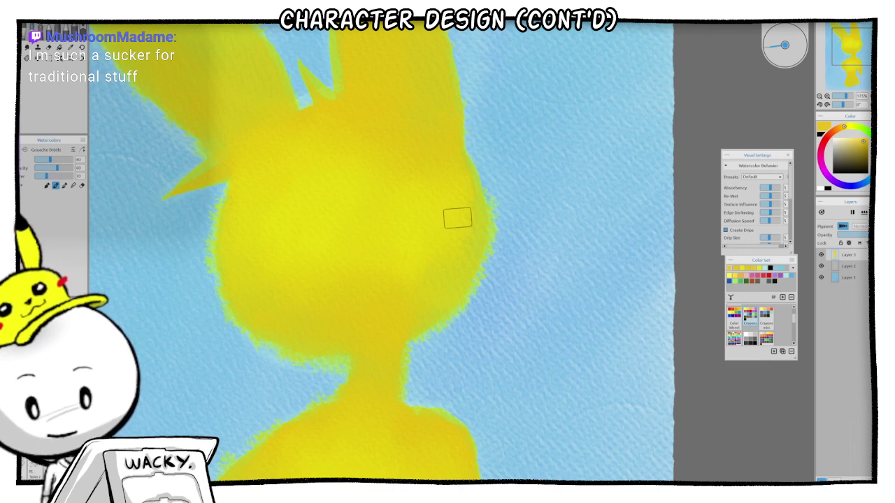
pyautogui.moveTo(457, 218)
pyautogui.mouseDown()
pyautogui.moveTo(411, 221)
pyautogui.moveTo(393, 208)
pyautogui.moveTo(432, 191)
pyautogui.moveTo(428, 217)
pyautogui.moveTo(400, 171)
pyautogui.moveTo(410, 121)
pyautogui.moveTo(461, 246)
pyautogui.moveTo(355, 246)
pyautogui.moveTo(340, 282)
pyautogui.moveTo(340, 237)
pyautogui.mouseUp()
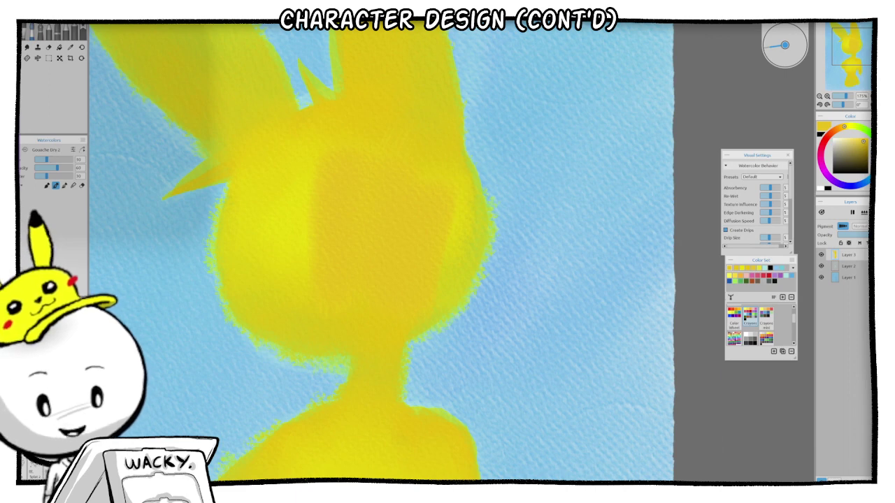
pyautogui.keyDown('alt'); pyautogui.click(291, 211); pyautogui.keyUp('alt')
pyautogui.moveTo(306, 213)
pyautogui.mouseDown()
pyautogui.moveTo(326, 156)
pyautogui.moveTo(346, 211)
pyautogui.moveTo(342, 236)
pyautogui.moveTo(314, 226)
pyautogui.moveTo(389, 199)
pyautogui.moveTo(377, 148)
pyautogui.moveTo(367, 169)
pyautogui.moveTo(372, 144)
pyautogui.moveTo(411, 232)
pyautogui.moveTo(432, 214)
pyautogui.moveTo(383, 200)
pyautogui.mouseUp()
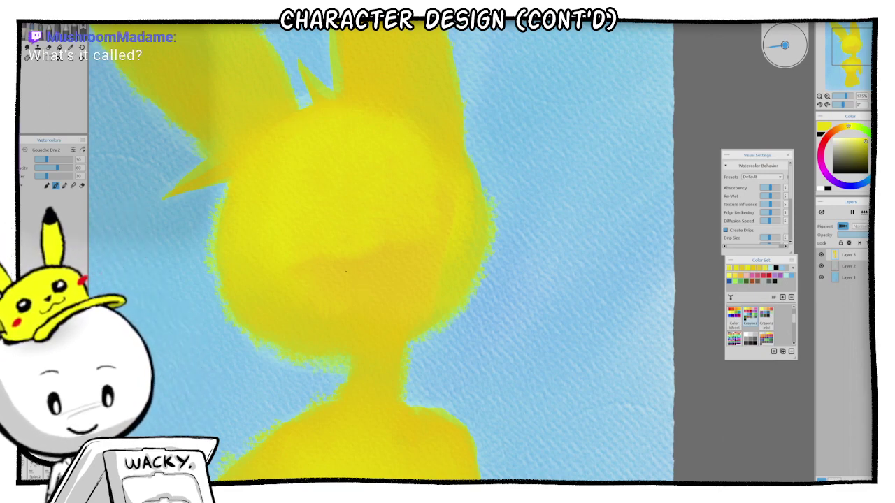
# Step: Blend the face highlight into the golden areas with the Gouache Wash brush, using yellows sampled from the face
pyautogui.press('i')
pyautogui.click(337, 271)
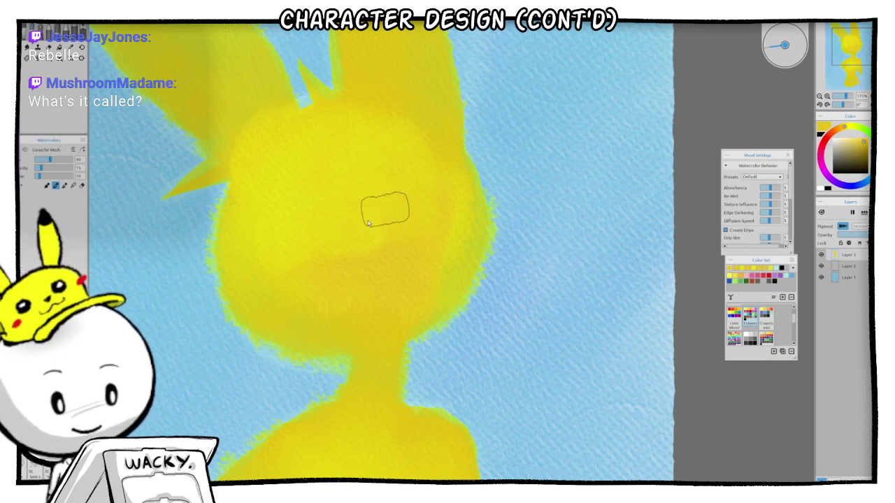
pyautogui.press('i')
pyautogui.keyDown('alt'); pyautogui.click(372, 222); pyautogui.keyUp('alt')
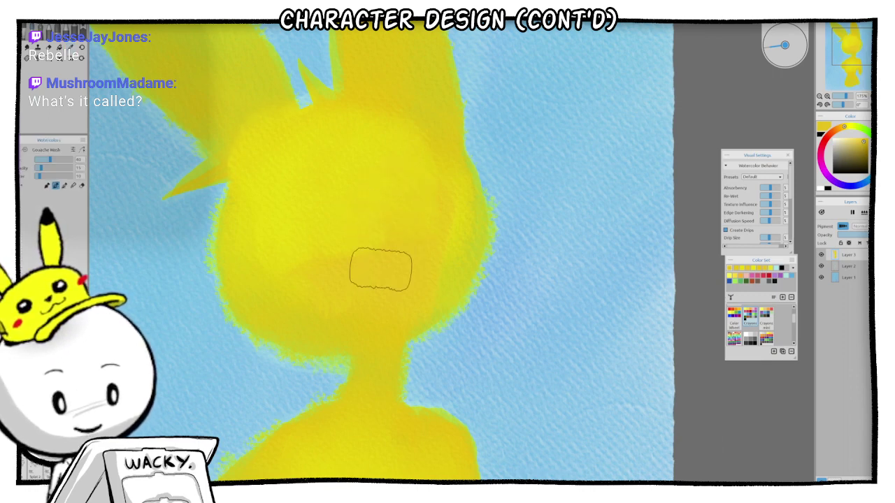
pyautogui.press('i')
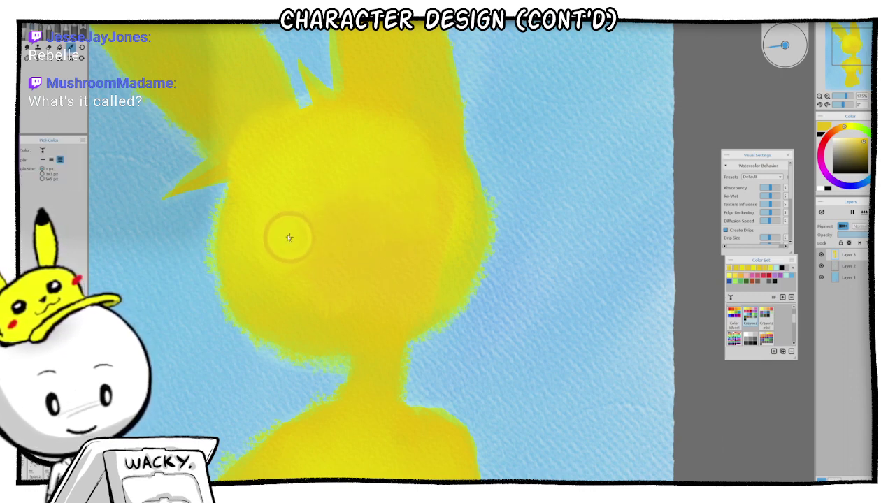
pyautogui.click(289, 236)
pyautogui.moveTo(315, 192)
pyautogui.mouseDown()
pyautogui.moveTo(309, 246)
pyautogui.moveTo(323, 216)
pyautogui.moveTo(363, 216)
pyautogui.moveTo(401, 256)
pyautogui.moveTo(324, 214)
pyautogui.moveTo(352, 207)
pyautogui.moveTo(368, 221)
pyautogui.moveTo(372, 268)
pyautogui.mouseUp()
# Step: Brighten the ears, head, torso and arm with bright yellow Gouache Wash strokes, extending the forearm downward
pyautogui.scroll(-3, 479, 261)
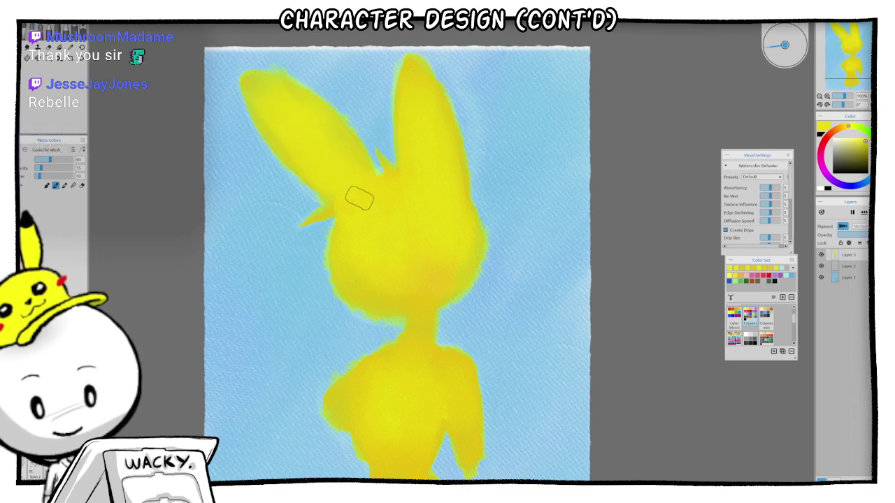
pyautogui.moveTo(322, 215)
pyautogui.mouseDown()
pyautogui.moveTo(358, 201)
pyautogui.moveTo(322, 218)
pyautogui.mouseUp()
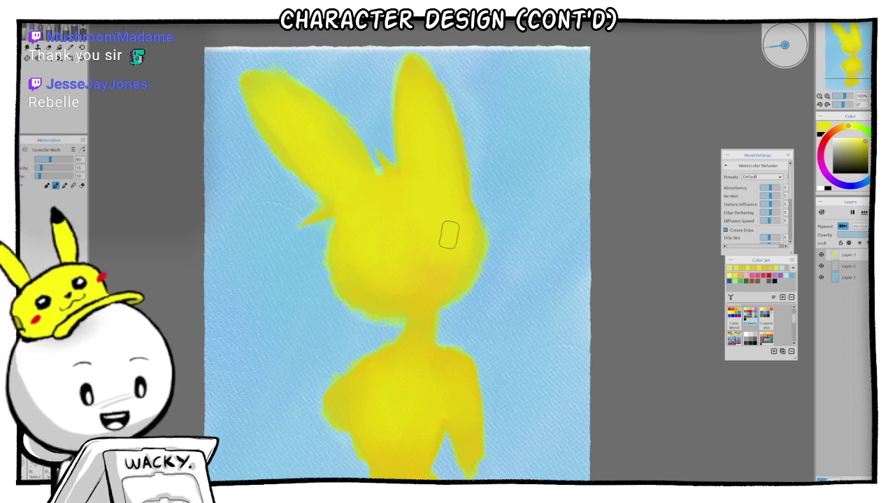
pyautogui.moveTo(464, 353); pyautogui.dragTo(483, 225)
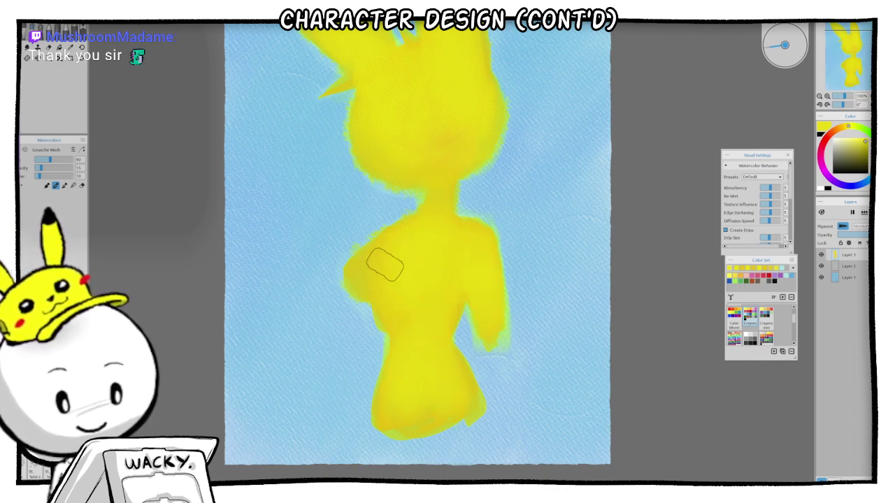
pyautogui.moveTo(473, 225); pyautogui.dragTo(433, 296)
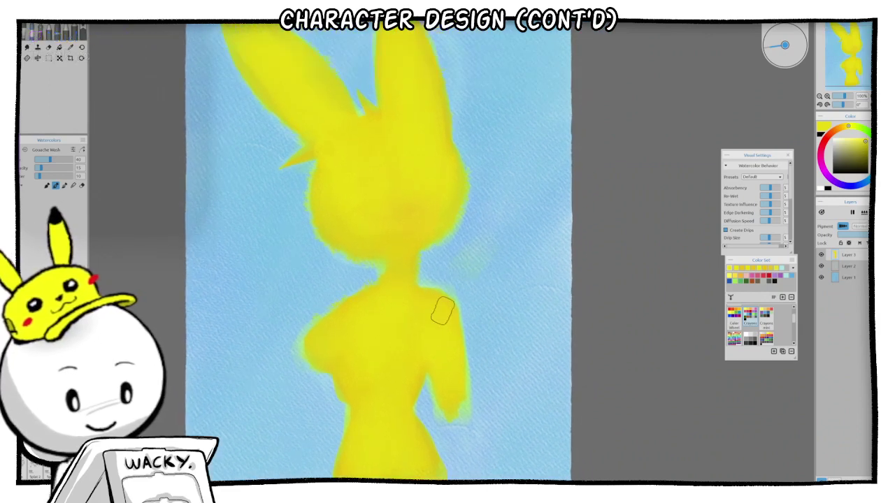
pyautogui.moveTo(462, 435)
pyautogui.mouseDown()
pyautogui.moveTo(474, 409)
pyautogui.moveTo(476, 313)
pyautogui.mouseUp()
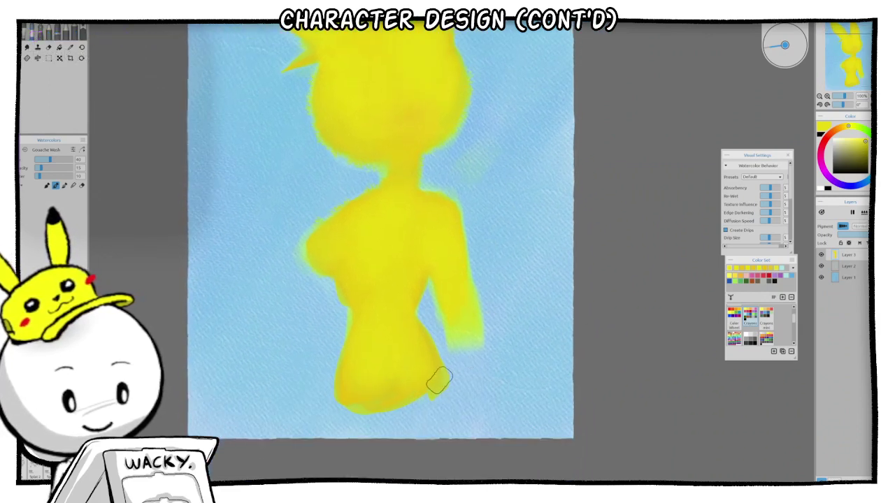
# Step: Undo the bright yellow hip stroke and extend the hips and thighs downward in golden yellow sampled from the hip
pyautogui.moveTo(439, 381)
pyautogui.mouseDown()
pyautogui.moveTo(441, 407)
pyautogui.moveTo(425, 387)
pyautogui.mouseUp()
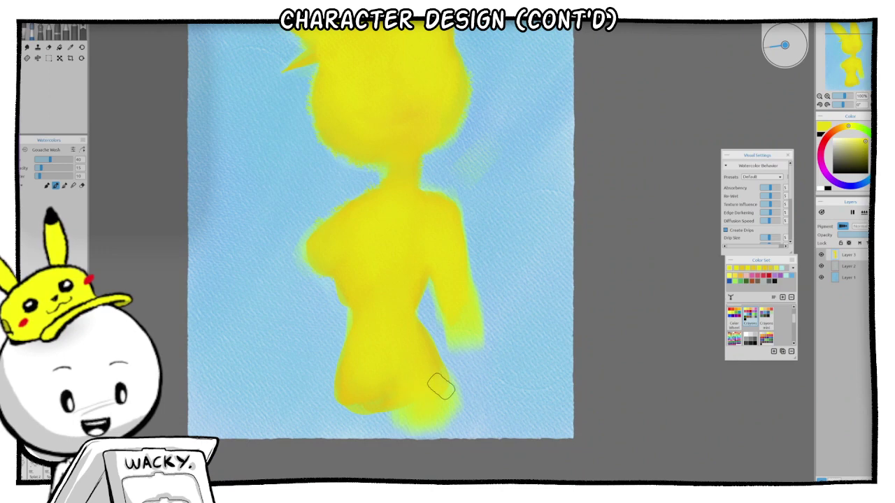
pyautogui.hotkey('ctrl', 'z')
pyautogui.keyDown('alt'); pyautogui.click(346, 391); pyautogui.keyUp('alt')
pyautogui.moveTo(385, 385)
pyautogui.mouseDown()
pyautogui.moveTo(432, 383)
pyautogui.moveTo(431, 409)
pyautogui.moveTo(409, 394)
pyautogui.moveTo(383, 420)
pyautogui.moveTo(349, 390)
pyautogui.moveTo(337, 421)
pyautogui.moveTo(439, 393)
pyautogui.moveTo(433, 401)
pyautogui.moveTo(435, 369)
pyautogui.moveTo(425, 416)
pyautogui.moveTo(363, 423)
pyautogui.moveTo(345, 394)
pyautogui.mouseUp()
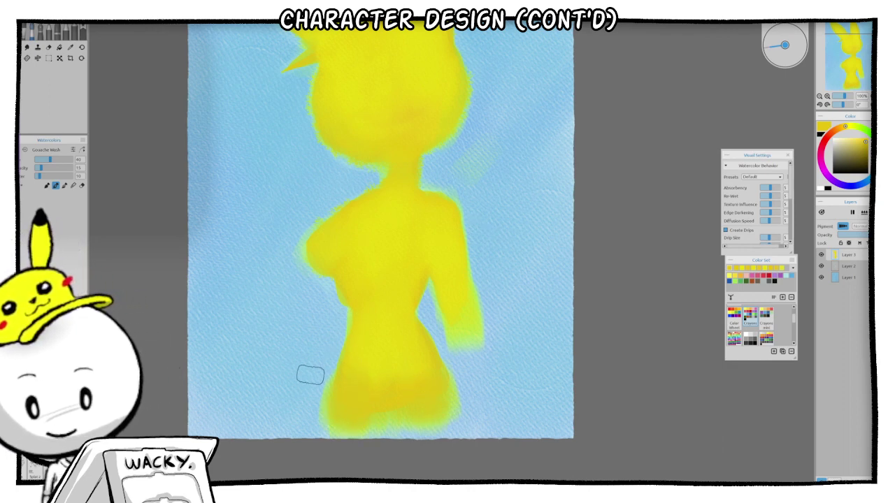
# Step: Clean up the outlines of the ears, head, torso and hips with the Chisel eraser
pyautogui.press('e')
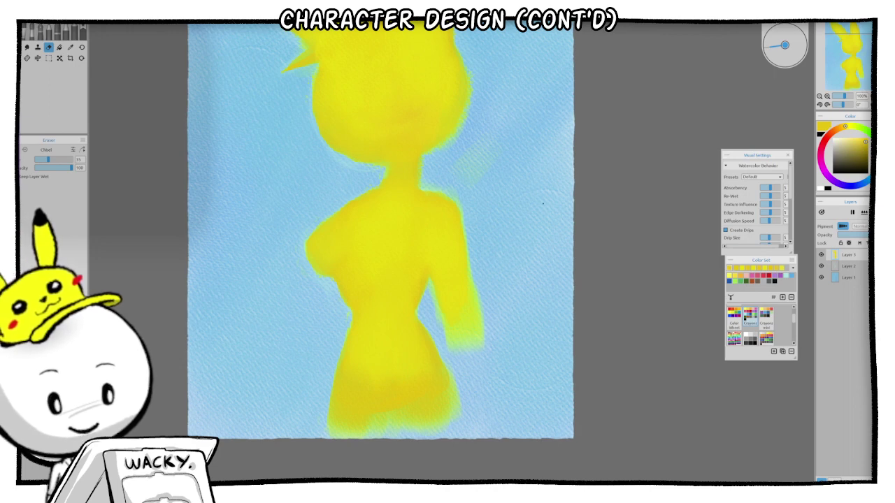
pyautogui.moveTo(543, 204); pyautogui.dragTo(529, 296)
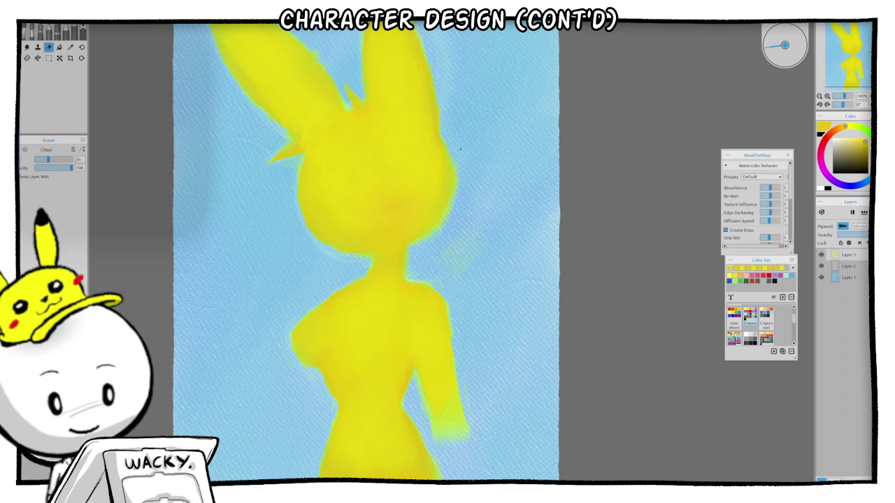
pyautogui.moveTo(427, 208); pyautogui.dragTo(313, 111)
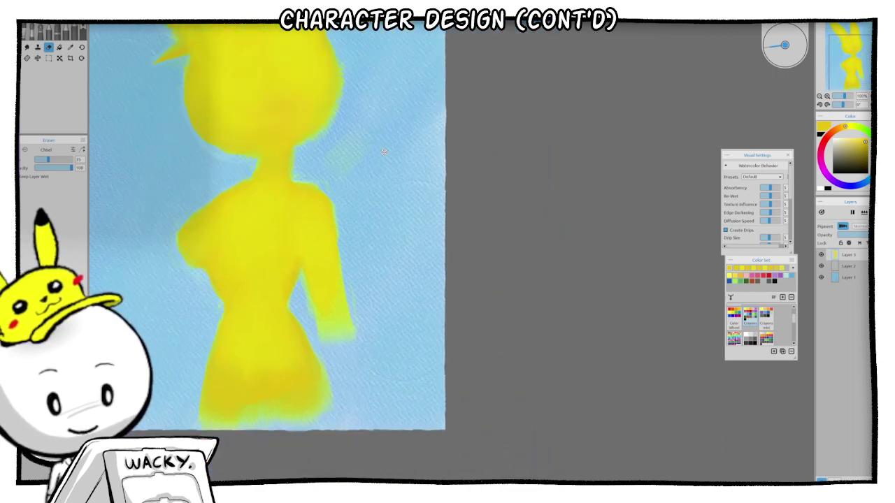
pyautogui.moveTo(384, 151); pyautogui.dragTo(518, 281)
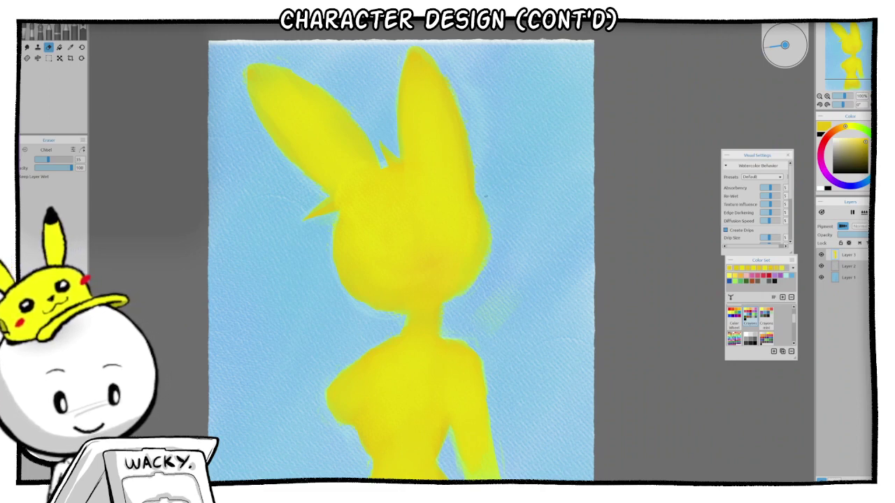
# Step: Choose the Gouache Fan Line brush and set a darker brownish-orange shading color
pyautogui.click(32, 35)
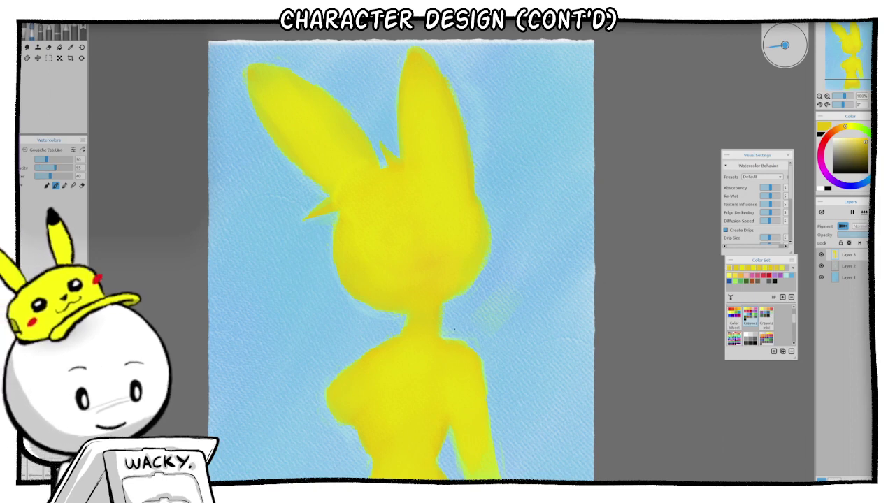
pyautogui.click(861, 148)
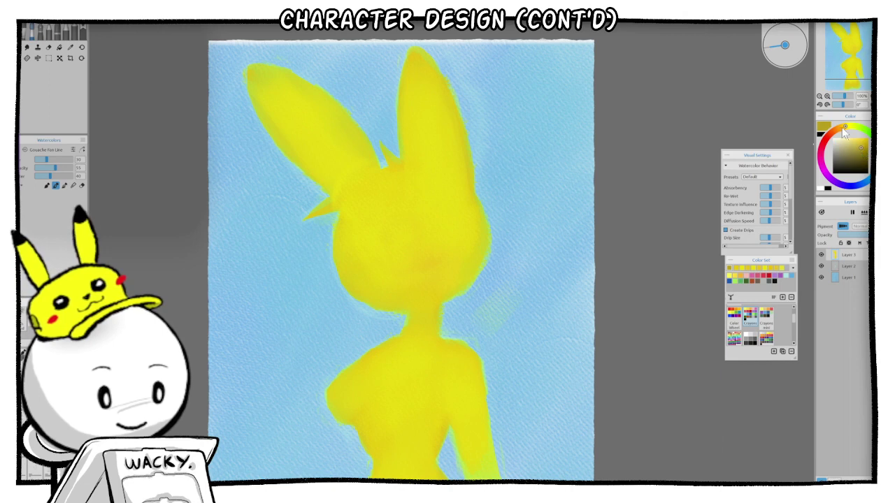
pyautogui.moveTo(845, 127); pyautogui.dragTo(838, 128)
# Step: Test brownish-orange shading on the lower right cheek with the Gouache Fan Line and Gouache Filbert 2 brushes, undoing the strokes
pyautogui.moveTo(462, 252)
pyautogui.mouseDown()
pyautogui.moveTo(454, 280)
pyautogui.moveTo(467, 235)
pyautogui.mouseUp()
pyautogui.hotkey('ctrl', 'z')
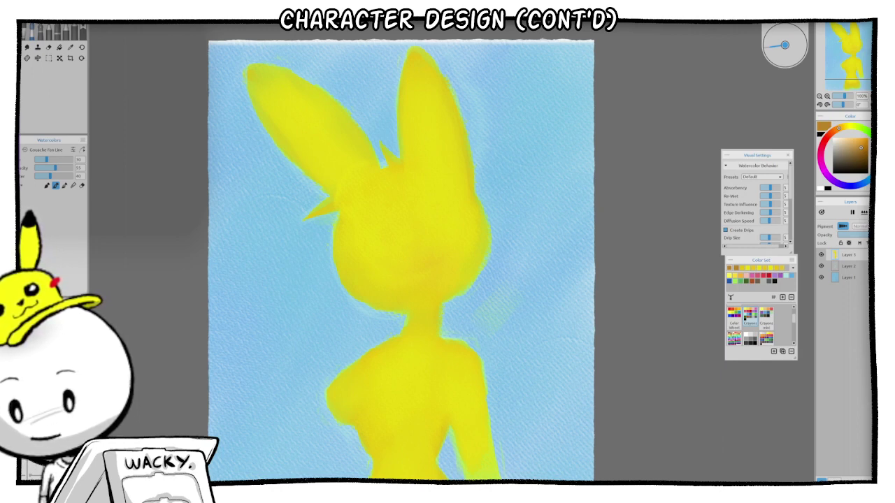
pyautogui.click(46, 186)
pyautogui.click(56, 186)
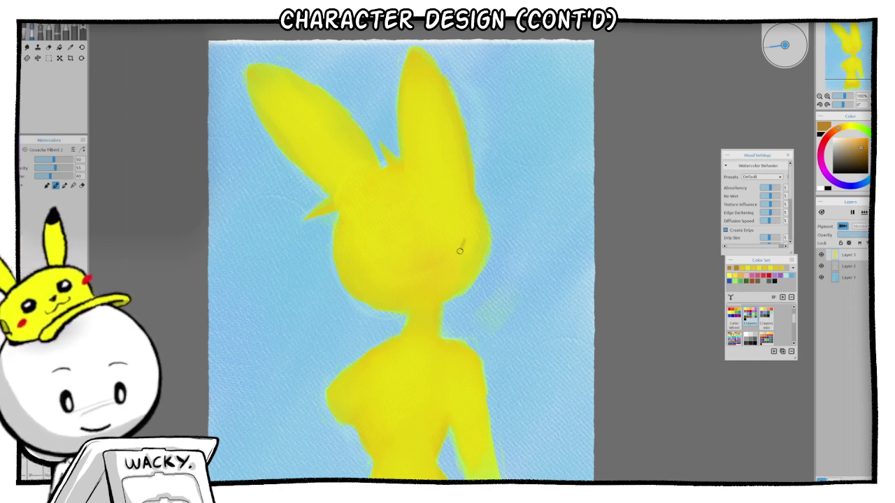
pyautogui.moveTo(460, 250)
pyautogui.mouseDown()
pyautogui.moveTo(399, 302)
pyautogui.moveTo(452, 284)
pyautogui.moveTo(421, 294)
pyautogui.moveTo(464, 257)
pyautogui.mouseUp()
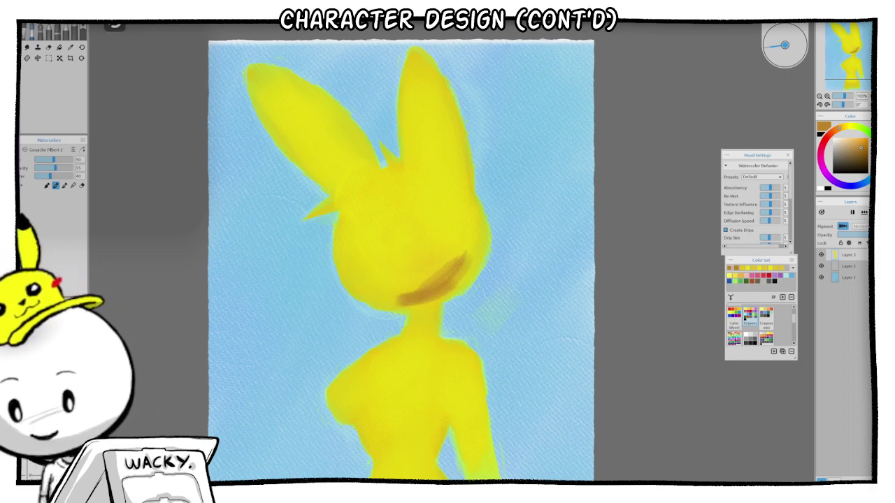
pyautogui.hotkey('ctrl', 'z')
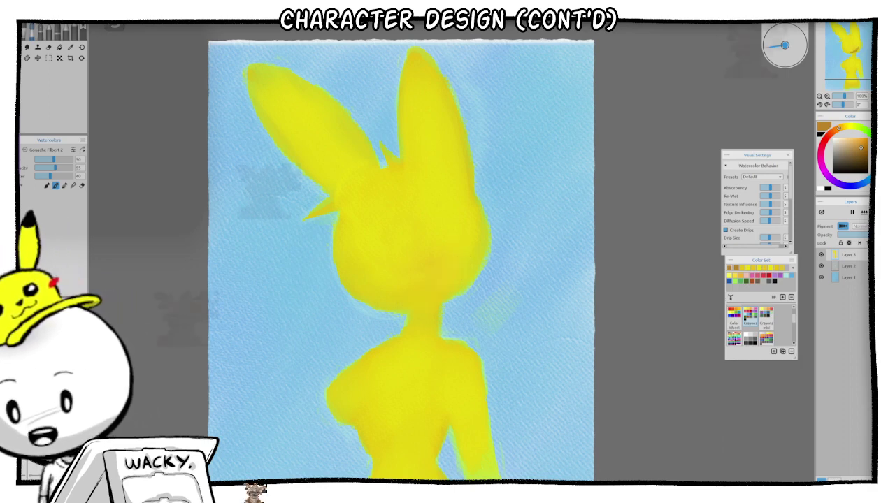
# Step: Shade the jawline, the neck beneath the chin and the right sides of both ears in brownish orange with the Gouache Flat brush
pyautogui.click(152, 385)
pyautogui.moveTo(476, 263)
pyautogui.mouseDown()
pyautogui.moveTo(421, 309)
pyautogui.moveTo(502, 256)
pyautogui.moveTo(462, 308)
pyautogui.moveTo(466, 278)
pyautogui.moveTo(450, 291)
pyautogui.moveTo(482, 244)
pyautogui.moveTo(460, 283)
pyautogui.moveTo(409, 309)
pyautogui.moveTo(418, 324)
pyautogui.moveTo(443, 295)
pyautogui.moveTo(410, 328)
pyautogui.mouseUp()
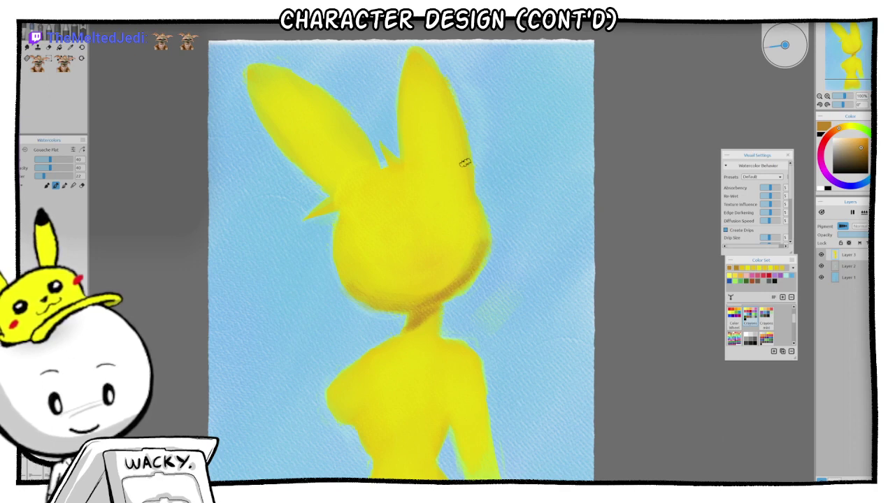
pyautogui.moveTo(464, 192)
pyautogui.mouseDown()
pyautogui.moveTo(460, 145)
pyautogui.moveTo(462, 186)
pyautogui.moveTo(430, 70)
pyautogui.moveTo(461, 193)
pyautogui.moveTo(417, 56)
pyautogui.moveTo(428, 69)
pyautogui.moveTo(450, 196)
pyautogui.mouseUp()
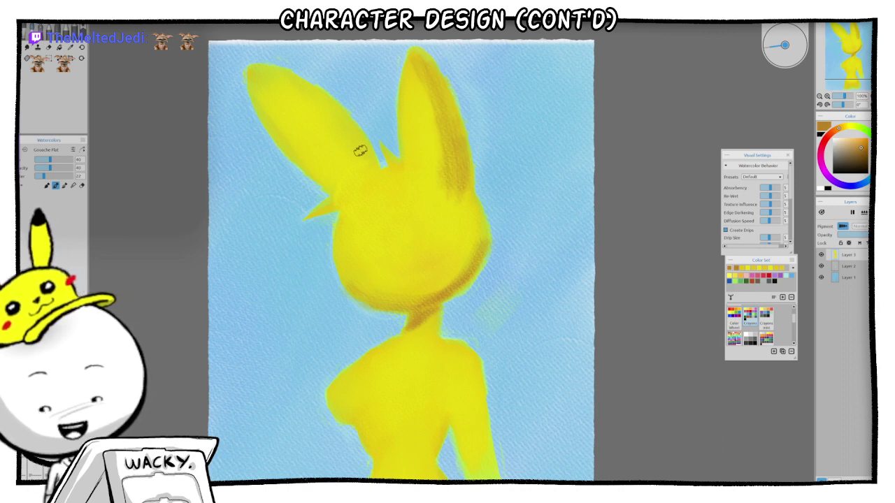
pyautogui.moveTo(360, 152)
pyautogui.mouseDown()
pyautogui.moveTo(335, 106)
pyautogui.moveTo(367, 155)
pyautogui.moveTo(303, 85)
pyautogui.mouseUp()
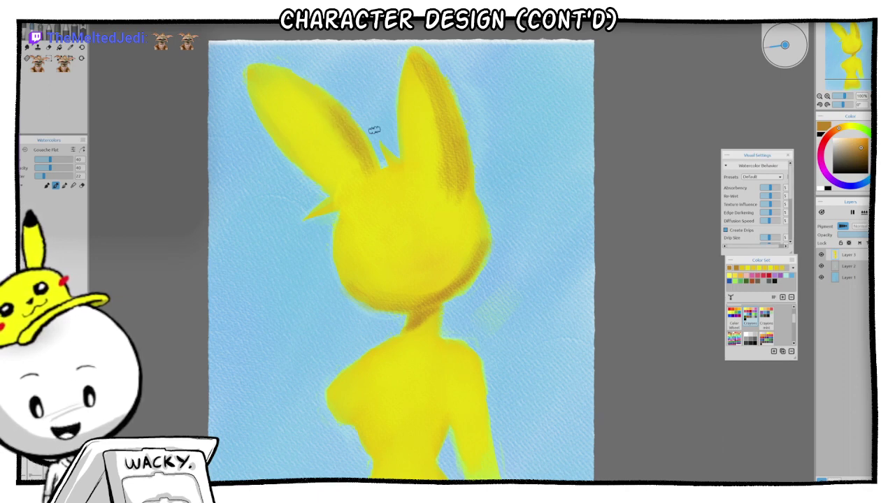
# Step: Add brownish-orange Gouache Flat shading under the chest, along the waist, and on the navel and lower belly
pyautogui.scroll(-3, 423, 383)
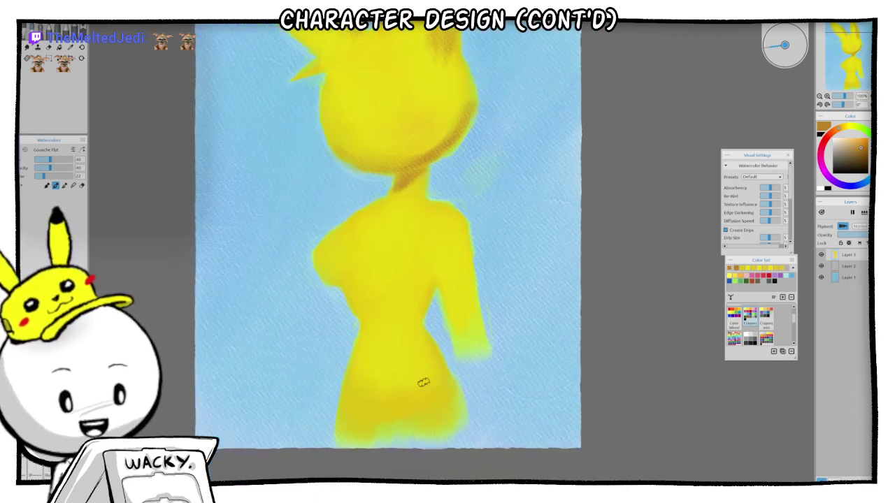
pyautogui.moveTo(398, 282)
pyautogui.mouseDown()
pyautogui.moveTo(426, 263)
pyautogui.moveTo(386, 282)
pyautogui.moveTo(430, 271)
pyautogui.moveTo(421, 284)
pyautogui.moveTo(437, 255)
pyautogui.moveTo(413, 311)
pyautogui.moveTo(399, 293)
pyautogui.moveTo(410, 327)
pyautogui.moveTo(429, 287)
pyautogui.moveTo(416, 307)
pyautogui.moveTo(410, 296)
pyautogui.moveTo(429, 273)
pyautogui.moveTo(428, 285)
pyautogui.moveTo(394, 298)
pyautogui.moveTo(406, 311)
pyautogui.moveTo(369, 272)
pyautogui.mouseUp()
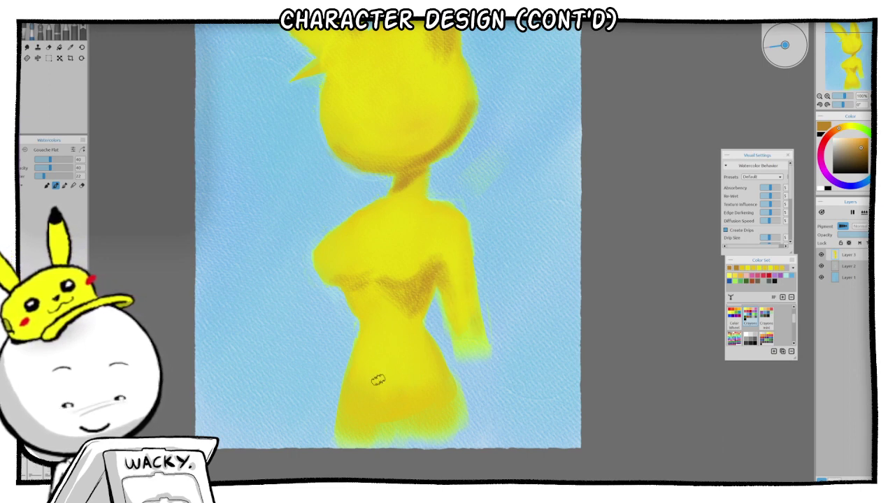
pyautogui.moveTo(378, 380)
pyautogui.mouseDown()
pyautogui.moveTo(414, 365)
pyautogui.moveTo(376, 387)
pyautogui.moveTo(398, 388)
pyautogui.moveTo(376, 387)
pyautogui.moveTo(391, 397)
pyautogui.moveTo(362, 395)
pyautogui.moveTo(410, 373)
pyautogui.mouseUp()
pyautogui.moveTo(383, 337); pyautogui.dragTo(390, 342)
pyautogui.moveTo(411, 382); pyautogui.dragTo(405, 391)
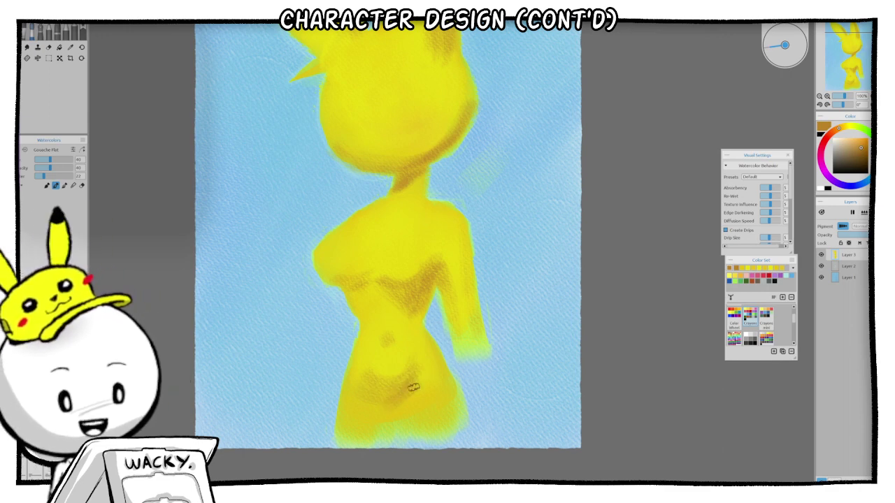
# Step: Try a brownish-orange stroke across the lower belly with the Wash Round brush and undo it
pyautogui.moveTo(533, 228); pyautogui.dragTo(476, 315)
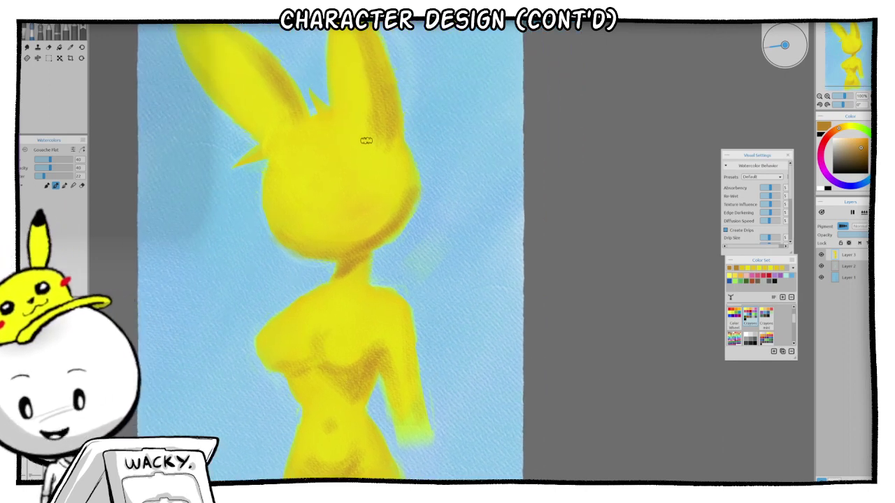
pyautogui.moveTo(462, 301); pyautogui.dragTo(493, 305)
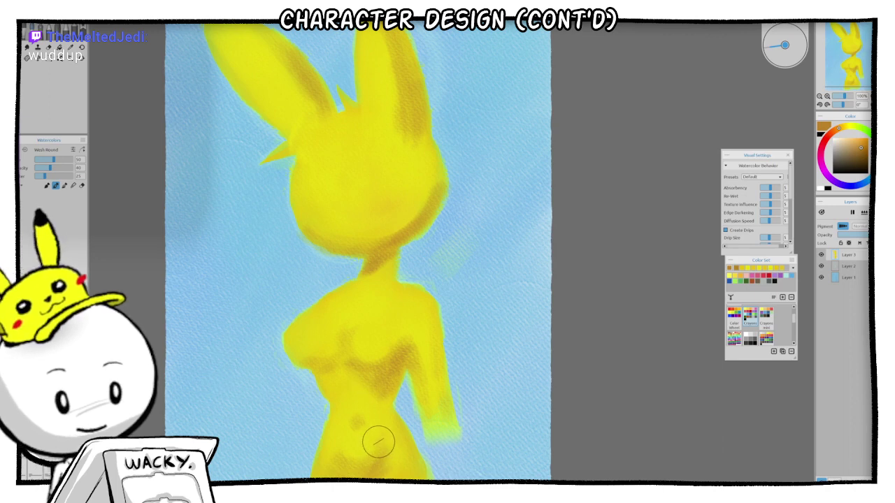
pyautogui.moveTo(377, 442); pyautogui.dragTo(340, 461)
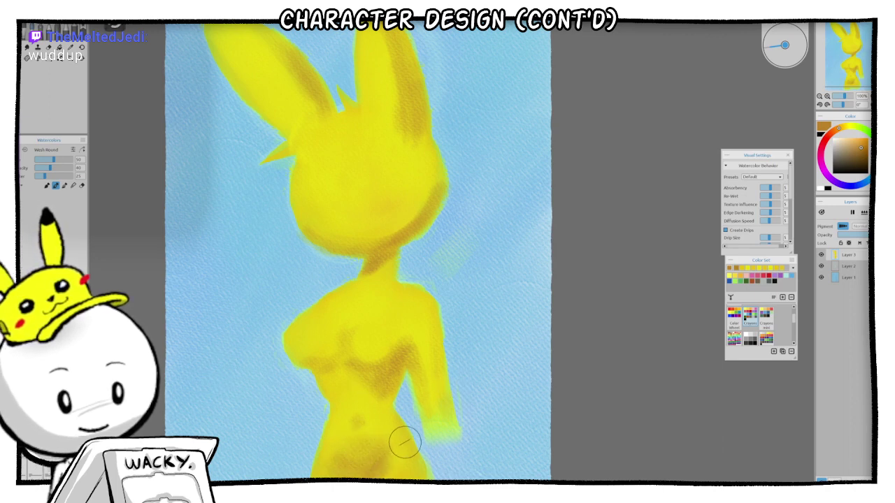
pyautogui.hotkey('ctrl', 'z')
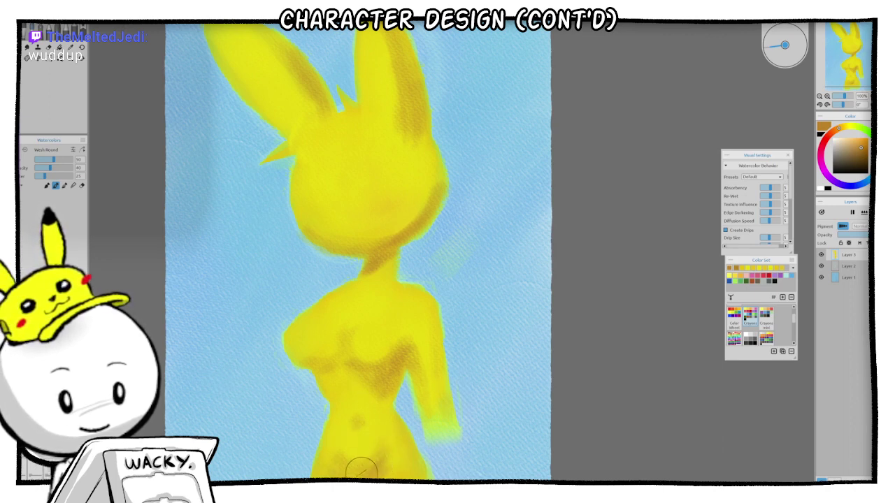
# Step: Soften the brownish-orange shading on the lower belly, under the chest and along the arm with the Wash Round brush in sampled darker yellow
pyautogui.press('alt')
pyautogui.click(357, 458)
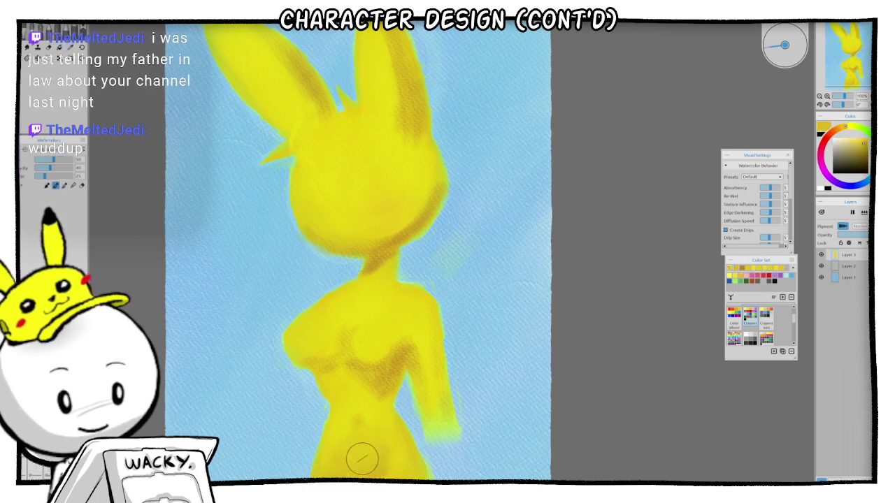
pyautogui.moveTo(367, 356)
pyautogui.mouseDown()
pyautogui.moveTo(387, 331)
pyautogui.moveTo(375, 364)
pyautogui.mouseUp()
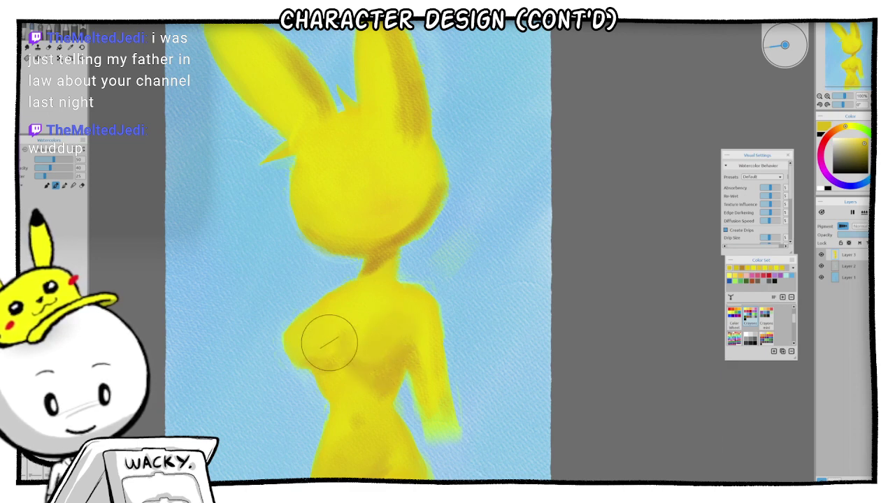
pyautogui.press('[')
pyautogui.press('[')
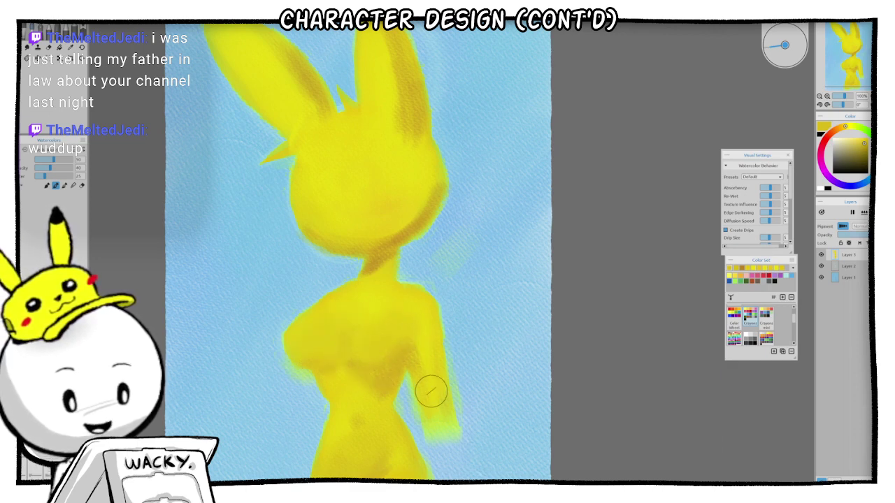
# Step: Blend bright yellow sampled from the face over the chest, waist and head with the Wash Round brush
pyautogui.keyDown('alt'); pyautogui.click(342, 180); pyautogui.keyUp('alt')
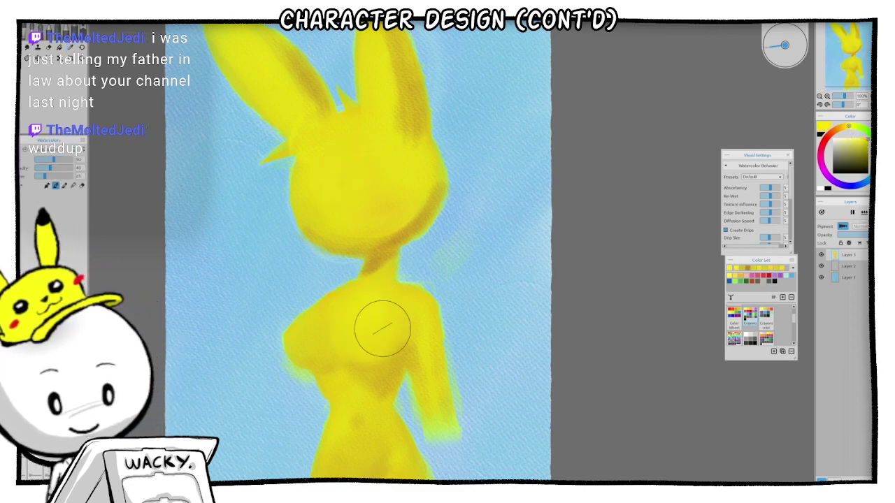
pyautogui.moveTo(364, 327); pyautogui.dragTo(309, 344)
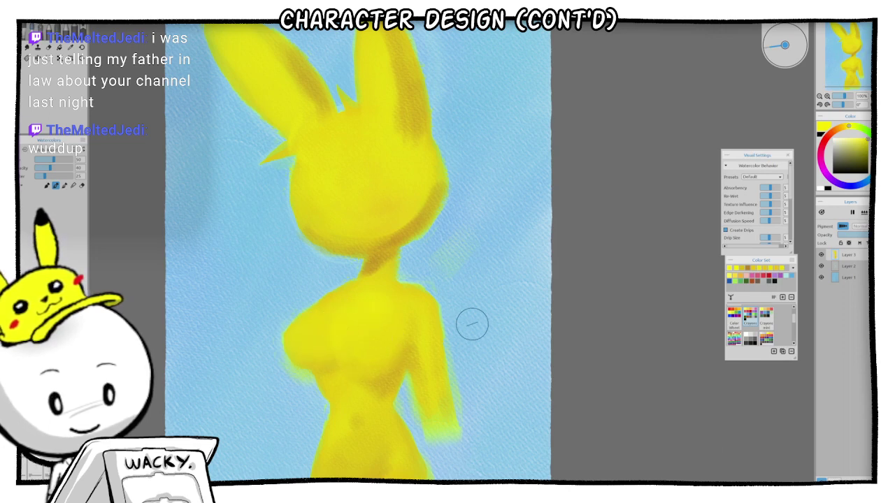
pyautogui.moveTo(442, 365); pyautogui.dragTo(453, 288)
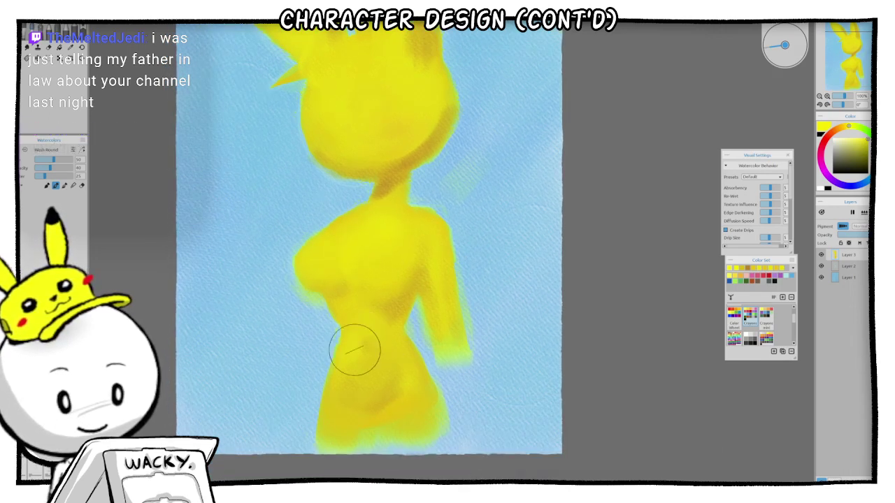
pyautogui.scroll(2, 409, 138)
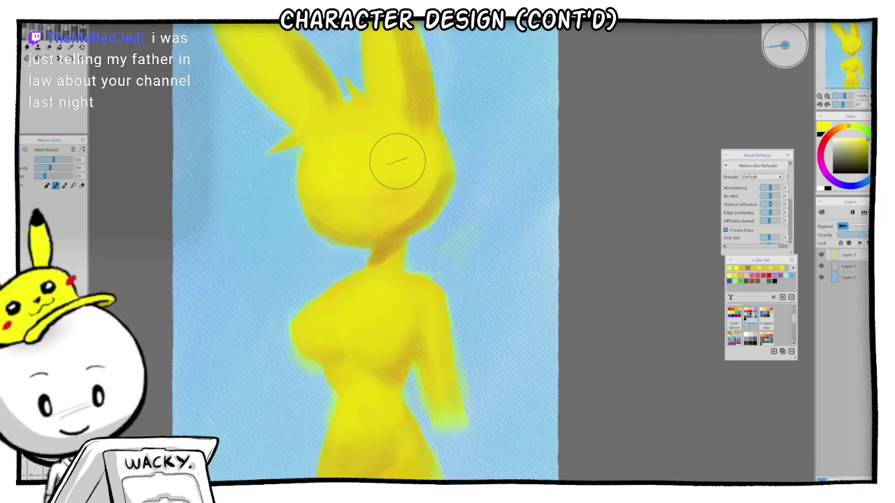
pyautogui.moveTo(504, 259); pyautogui.dragTo(422, 287)
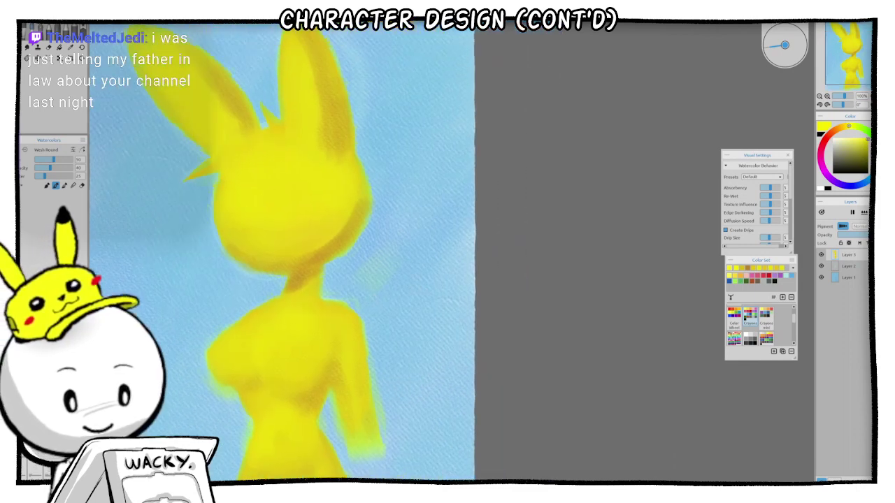
# Step: Try a darker-yellow oval eye patch on the face with the Gouache Fan Line brush and undo it
pyautogui.press('h')
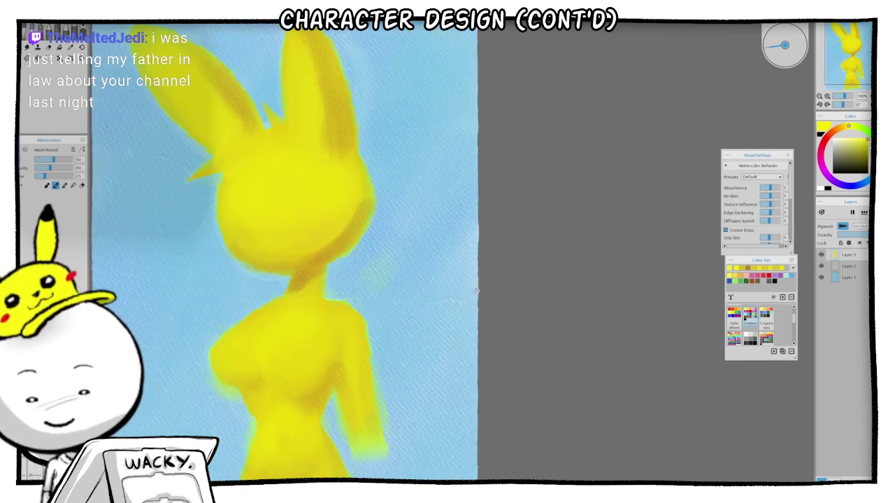
pyautogui.press('h')
pyautogui.moveTo(493, 299)
pyautogui.mouseDown()
pyautogui.moveTo(536, 301)
pyautogui.moveTo(592, 285)
pyautogui.mouseUp()
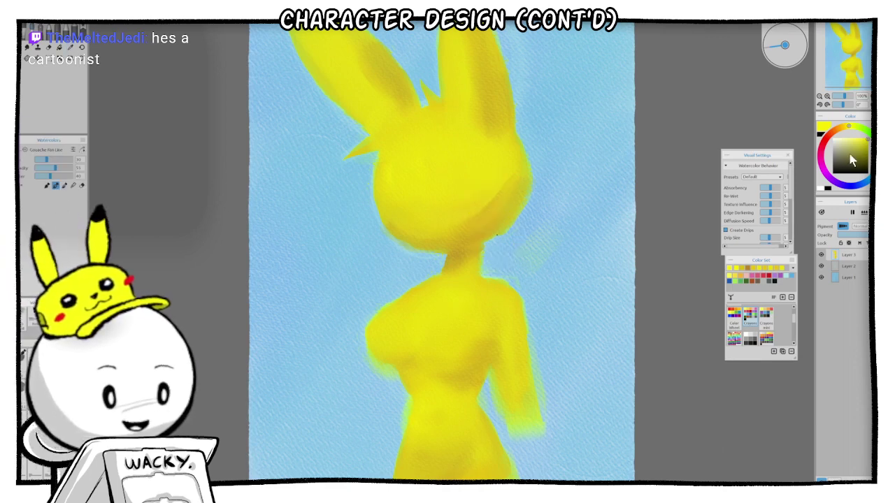
pyautogui.click(862, 147)
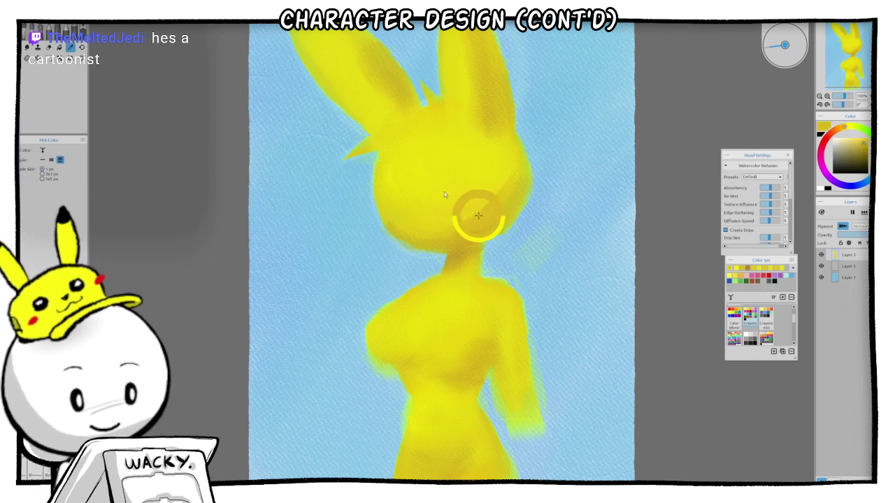
pyautogui.moveTo(418, 167)
pyautogui.mouseDown()
pyautogui.moveTo(417, 192)
pyautogui.moveTo(409, 178)
pyautogui.moveTo(403, 195)
pyautogui.moveTo(413, 201)
pyautogui.mouseUp()
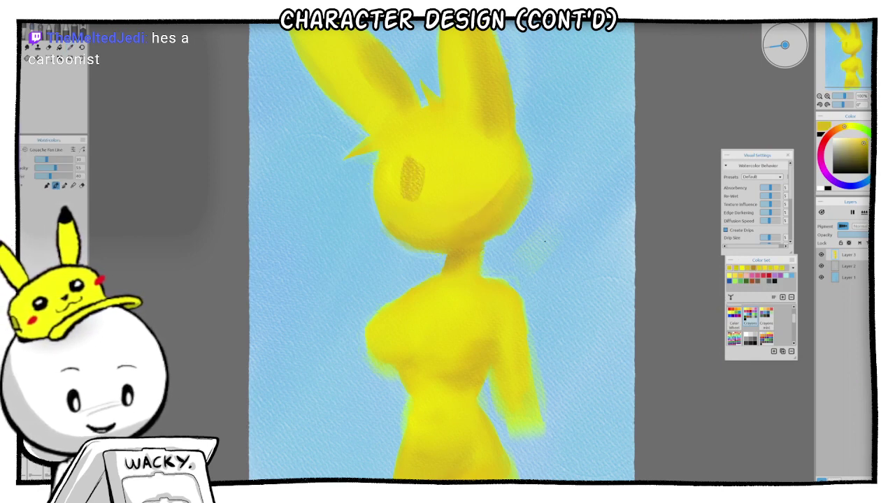
pyautogui.hotkey('ctrl', 'z')
pyautogui.hotkey('ctrl', 'z')
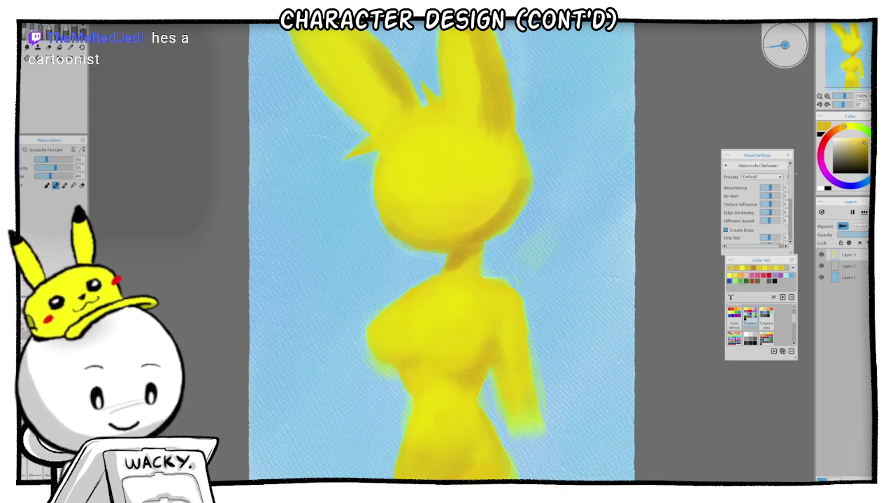
# Step: Paint dark olive-brown shadows on the neck under the chin, beneath both sides of the chest and at the armpit with Gouache Fan Line
pyautogui.click(865, 151)
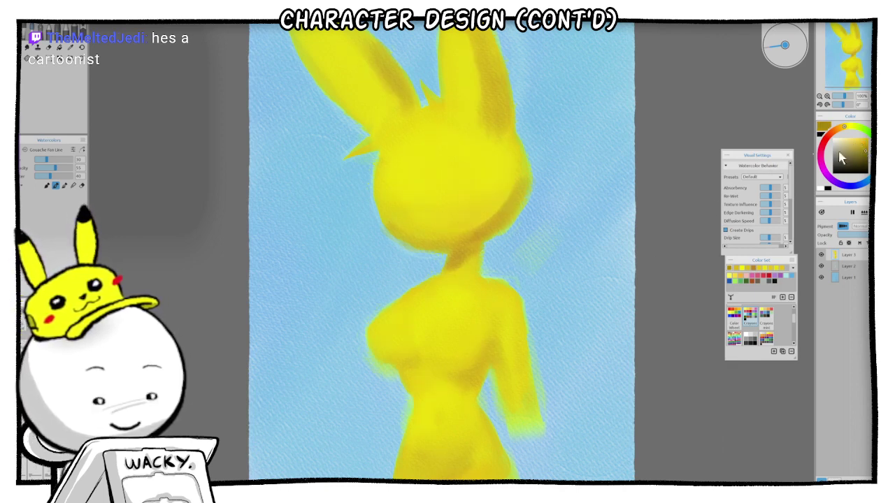
pyautogui.moveTo(452, 255)
pyautogui.mouseDown()
pyautogui.moveTo(471, 247)
pyautogui.moveTo(450, 263)
pyautogui.mouseUp()
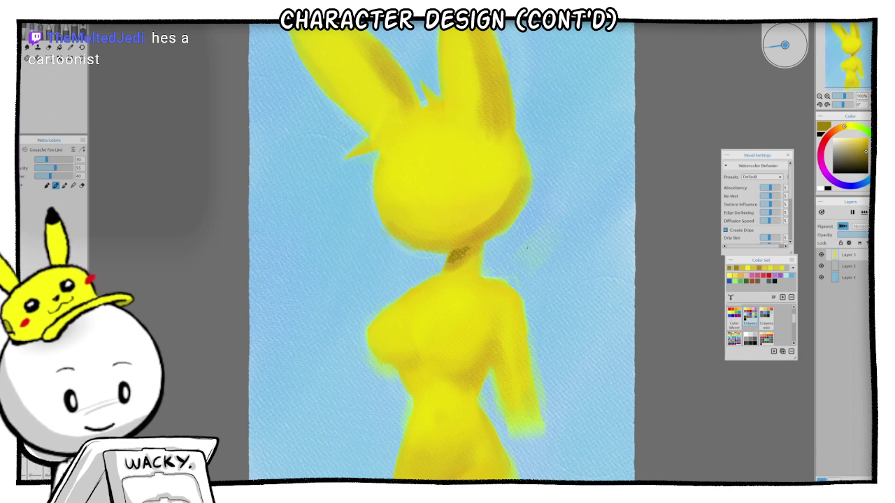
pyautogui.scroll(-3, 536, 300)
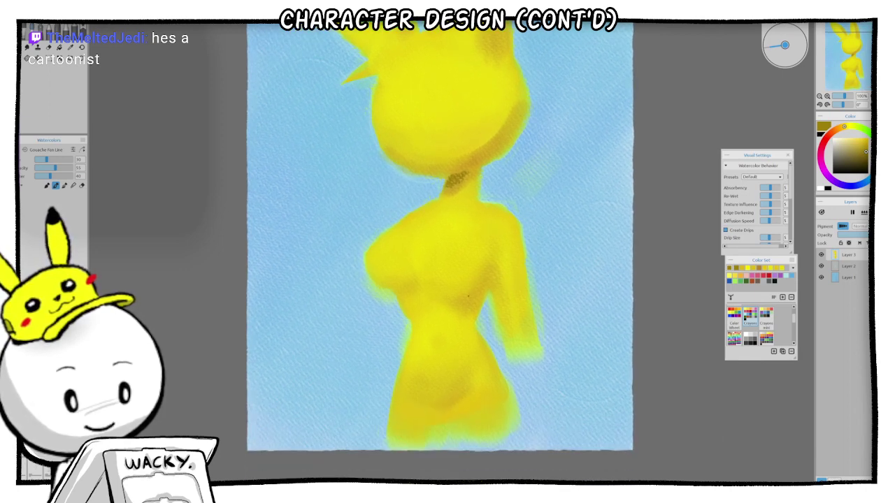
pyautogui.moveTo(461, 297)
pyautogui.mouseDown()
pyautogui.moveTo(491, 276)
pyautogui.moveTo(493, 290)
pyautogui.moveTo(493, 283)
pyautogui.moveTo(476, 299)
pyautogui.moveTo(494, 278)
pyautogui.moveTo(456, 297)
pyautogui.mouseUp()
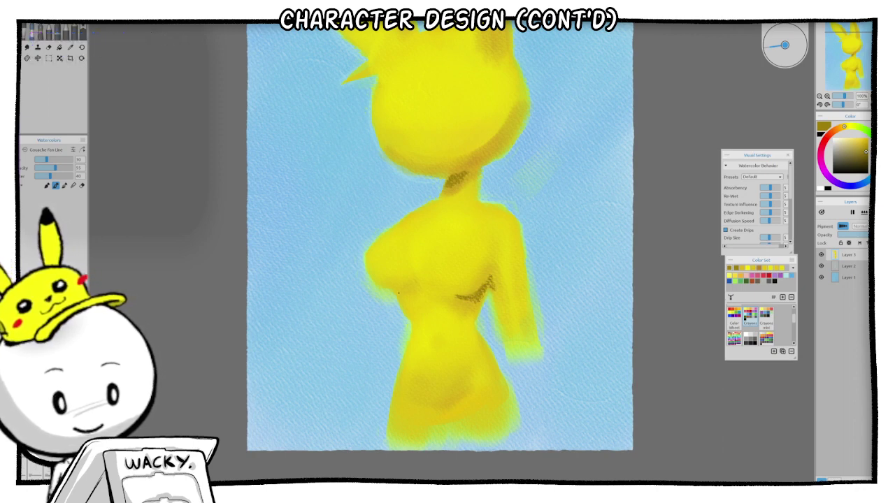
pyautogui.moveTo(399, 294)
pyautogui.mouseDown()
pyautogui.moveTo(416, 286)
pyautogui.moveTo(397, 297)
pyautogui.moveTo(406, 307)
pyautogui.moveTo(418, 287)
pyautogui.moveTo(411, 308)
pyautogui.moveTo(399, 293)
pyautogui.moveTo(453, 303)
pyautogui.mouseUp()
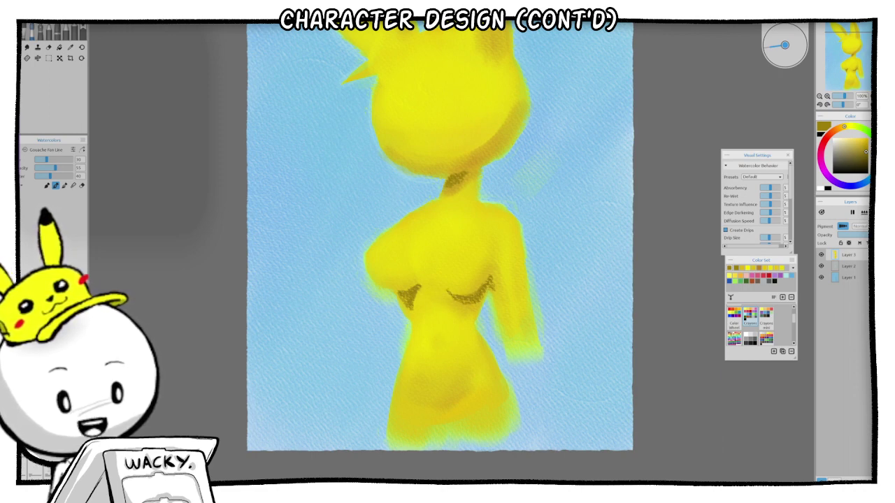
pyautogui.moveTo(492, 281)
pyautogui.mouseDown()
pyautogui.moveTo(489, 275)
pyautogui.moveTo(494, 288)
pyautogui.mouseUp()
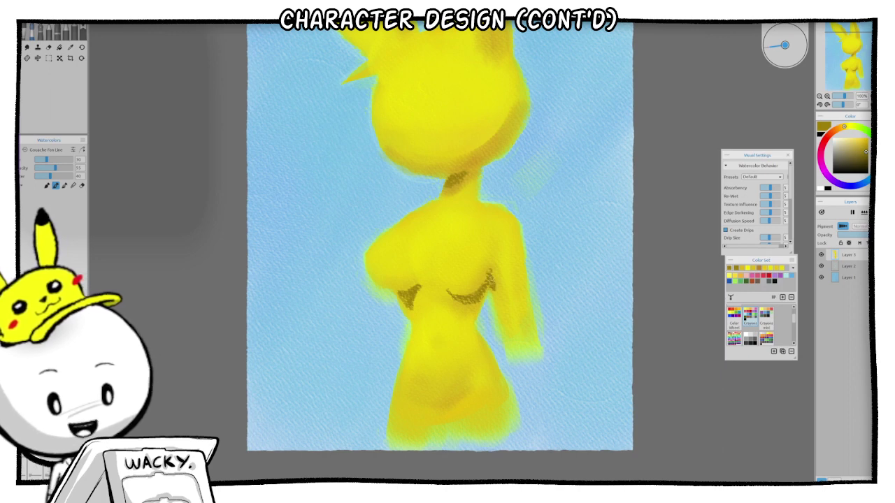
# Step: Smooth the dark shadows on the neck and under the chest with the Textured Blend tool, reducing its size to 14
pyautogui.click(27, 50)
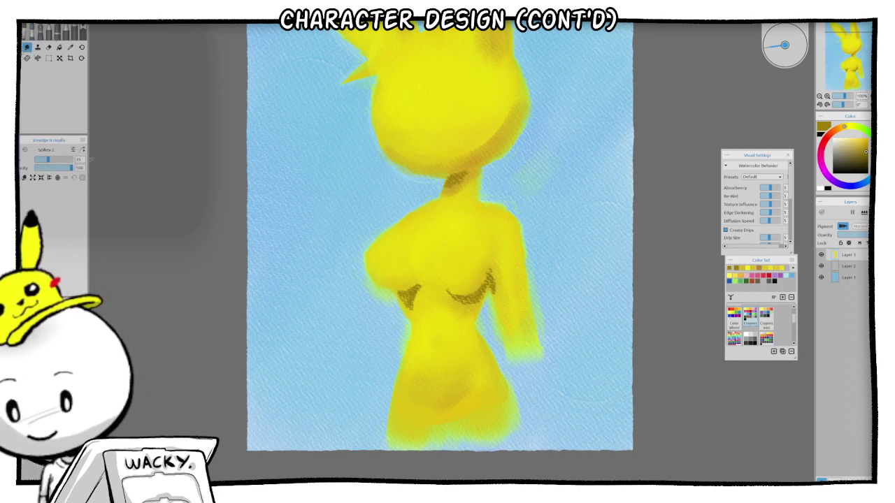
pyautogui.moveTo(418, 299)
pyautogui.mouseDown()
pyautogui.moveTo(412, 312)
pyautogui.moveTo(420, 308)
pyautogui.mouseUp()
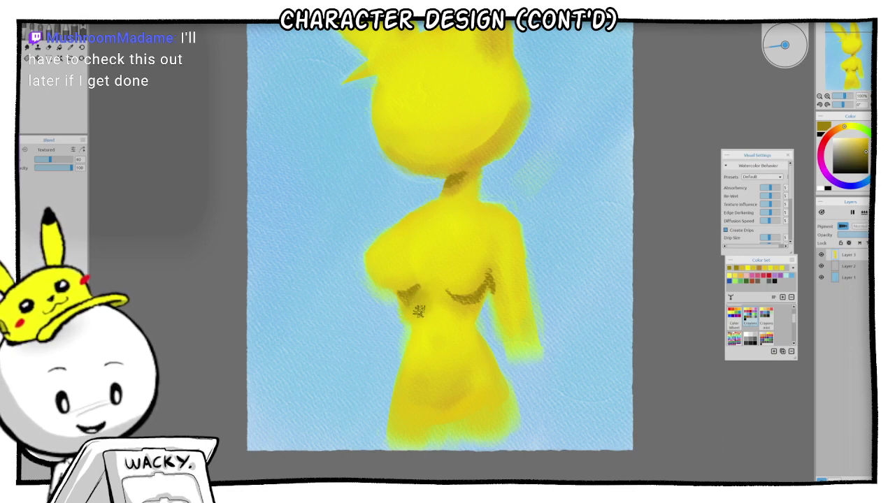
pyautogui.press('[')
pyautogui.press('[')
pyautogui.press('[')
pyautogui.press('[')
pyautogui.press('[')
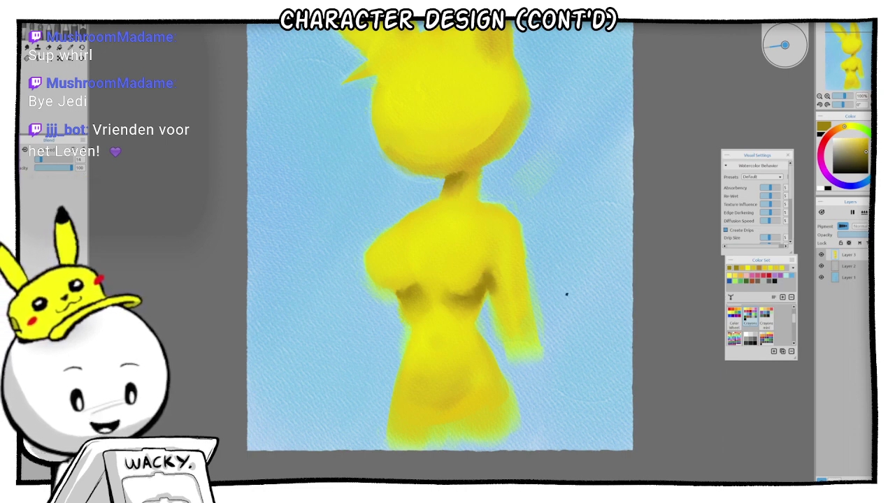
pyautogui.scroll(1, 564, 296)
pyautogui.scroll(-1, 479, 277)
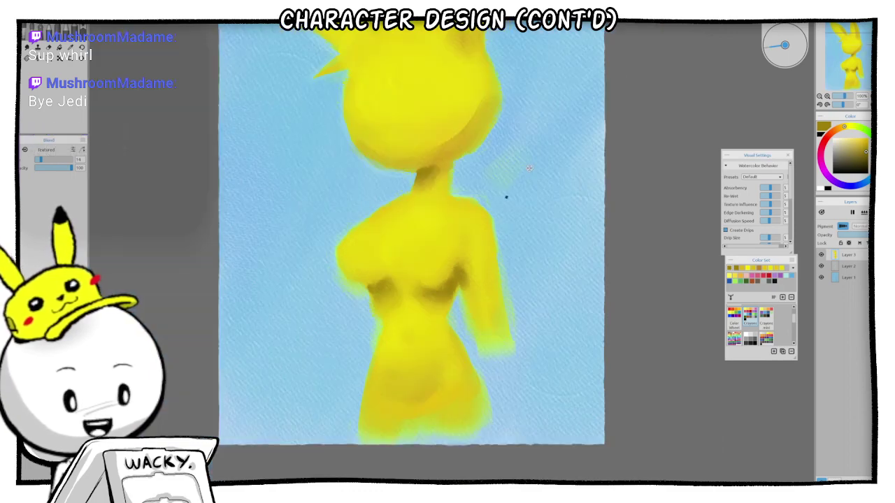
pyautogui.scroll(2, 496, 264)
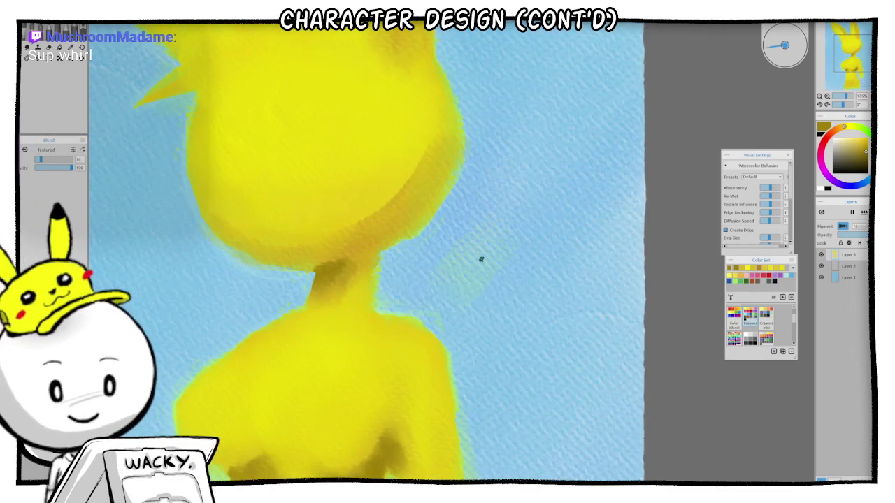
pyautogui.scroll(-2, 478, 260)
pyautogui.moveTo(468, 218); pyautogui.dragTo(536, 254)
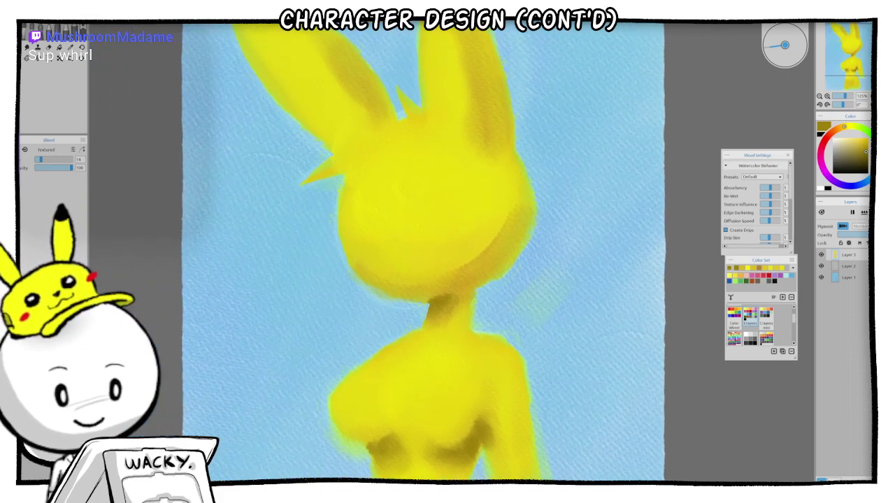
pyautogui.scroll(-1, 531, 256)
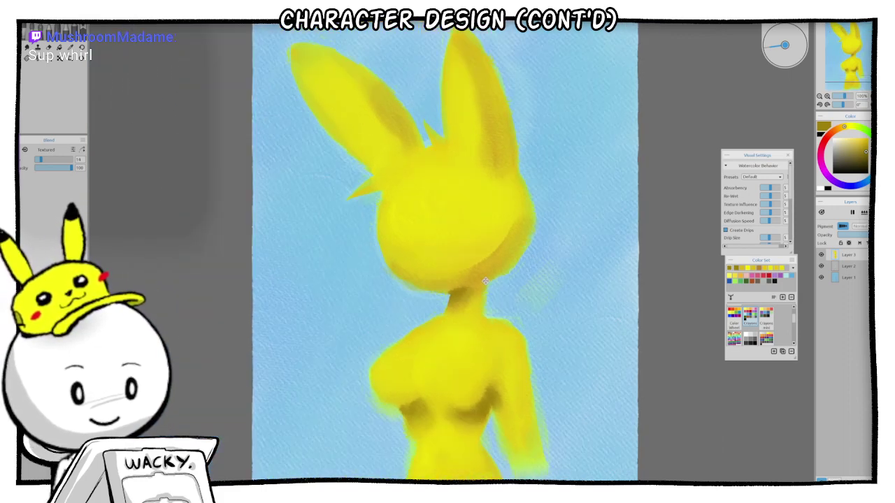
# Step: Dismiss the autosave failure message
pyautogui.moveTo(406, 294); pyautogui.dragTo(353, 266)
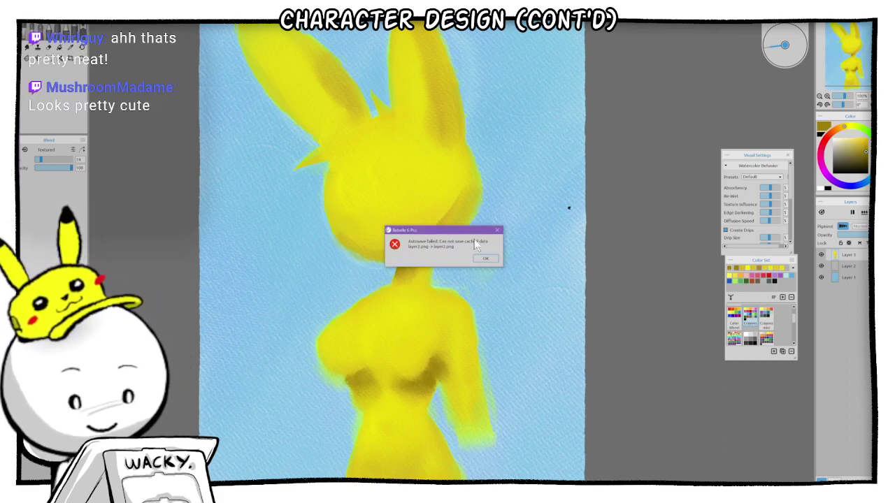
pyautogui.moveTo(473, 230)
pyautogui.mouseDown()
pyautogui.moveTo(477, 240)
pyautogui.moveTo(475, 228)
pyautogui.moveTo(488, 221)
pyautogui.mouseUp()
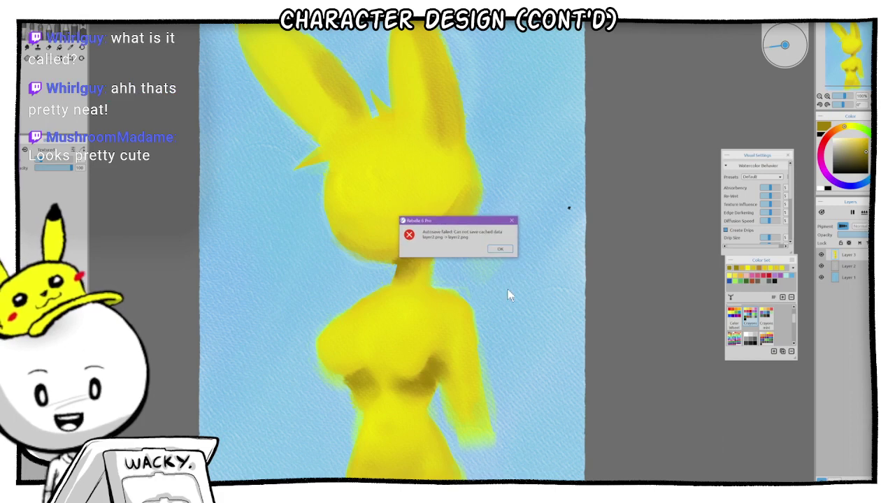
pyautogui.click(500, 250)
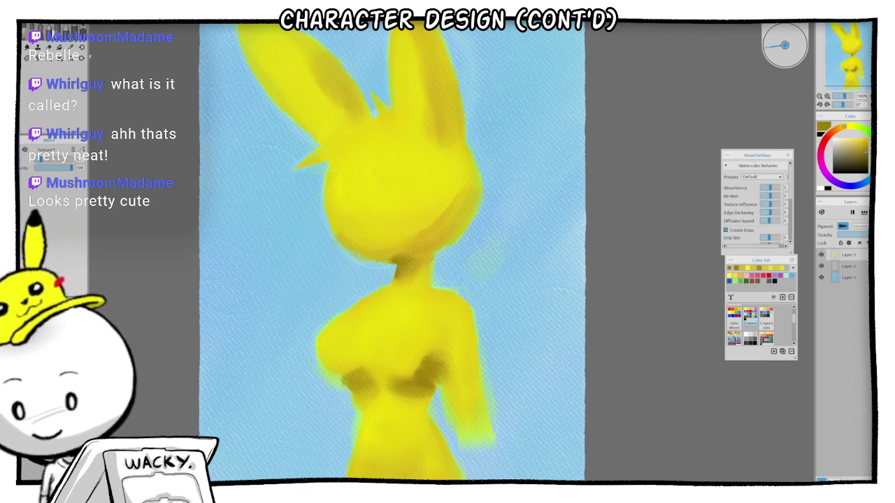
# Step: Repaint the lower edge of the chest over the dark shadows with the Round watercolor brush in yellow sampled from the face
pyautogui.click(28, 32)
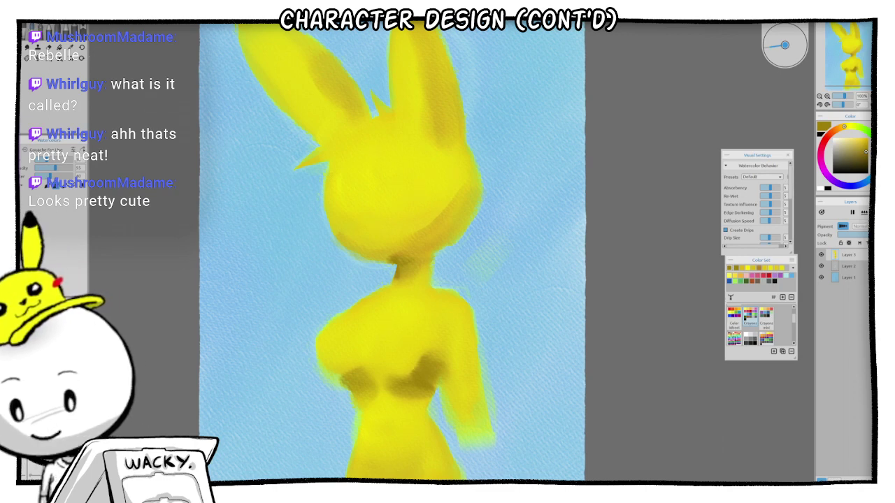
pyautogui.click(34, 463)
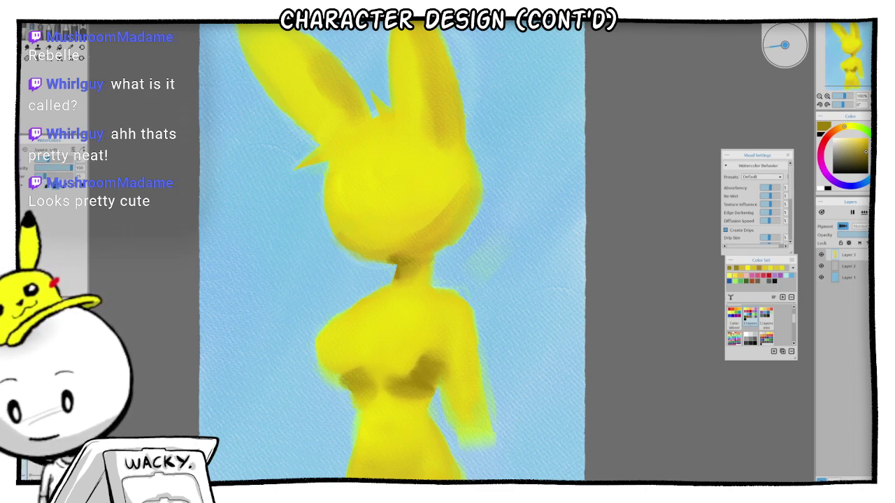
pyautogui.keyDown('alt'); pyautogui.click(422, 191); pyautogui.keyUp('alt')
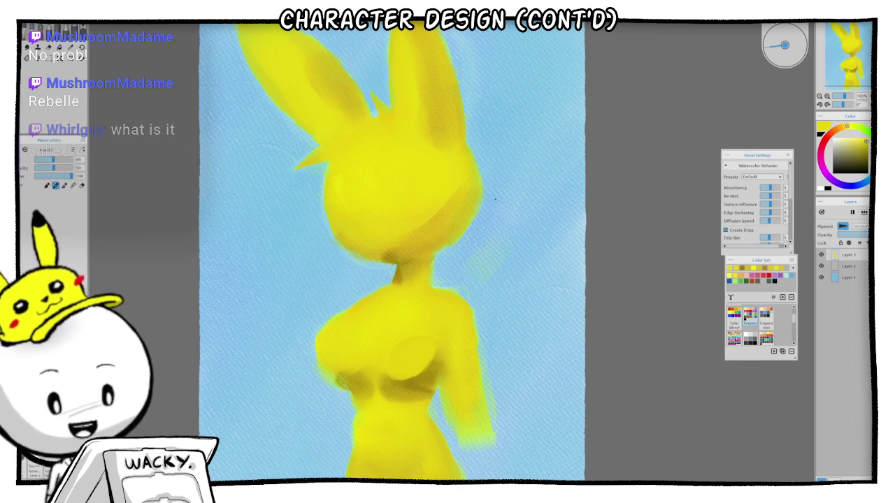
# Step: Paint bright green over both ears and the top of the head with the Round watercolor brush, raising its size to 100
pyautogui.moveTo(859, 129); pyautogui.dragTo(868, 131)
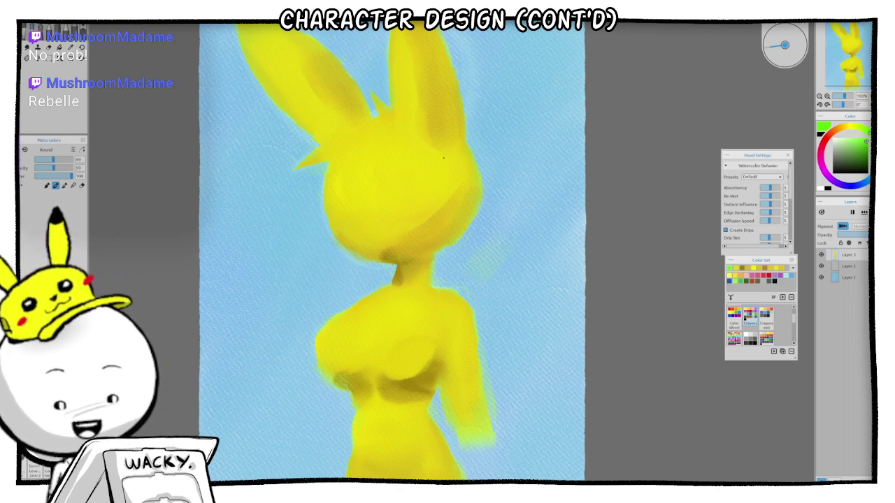
pyautogui.scroll(-2, 443, 160)
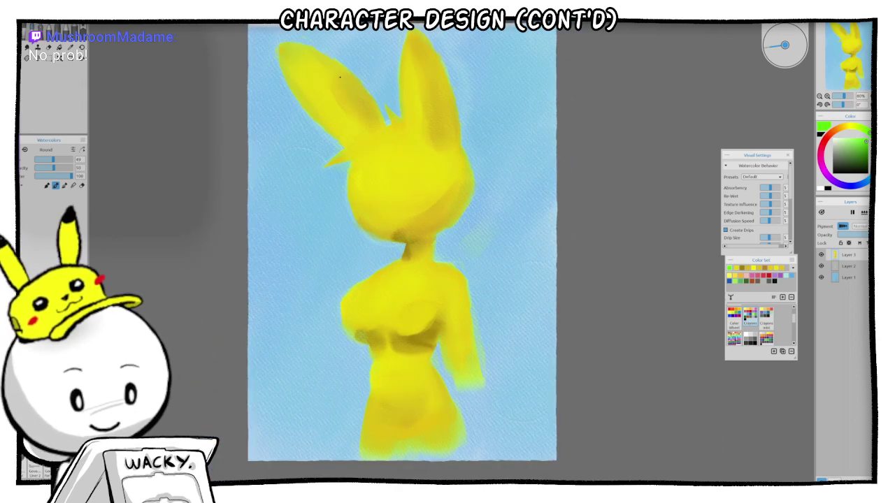
pyautogui.moveTo(318, 72); pyautogui.dragTo(314, 96)
pyautogui.moveTo(364, 117)
pyautogui.mouseDown()
pyautogui.moveTo(447, 155)
pyautogui.moveTo(419, 162)
pyautogui.moveTo(389, 114)
pyautogui.moveTo(347, 86)
pyautogui.moveTo(418, 100)
pyautogui.moveTo(437, 148)
pyautogui.mouseUp()
pyautogui.press(']')
pyautogui.press(']')
pyautogui.press(']')
pyautogui.press(']')
pyautogui.press(']')
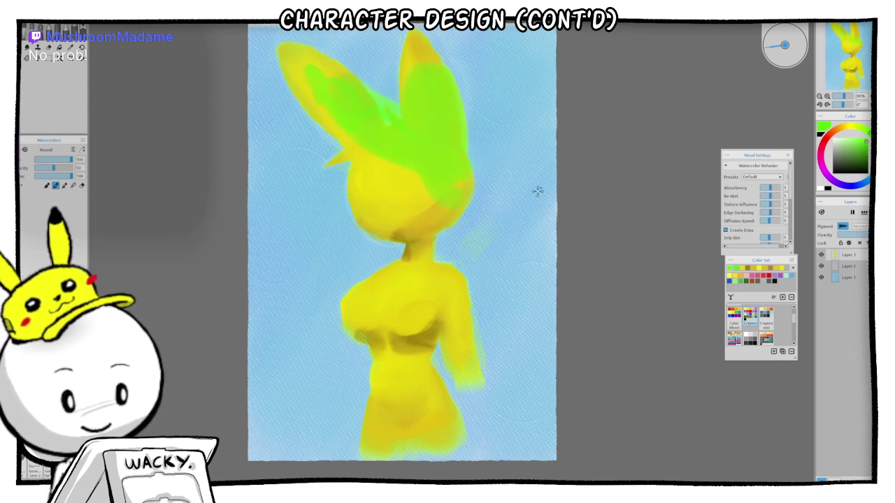
# Step: Wet the green area over the ears and head with the Soft Water brush, then hide the wetness display
pyautogui.scroll(-1, 535, 194)
pyautogui.scroll(2, 533, 198)
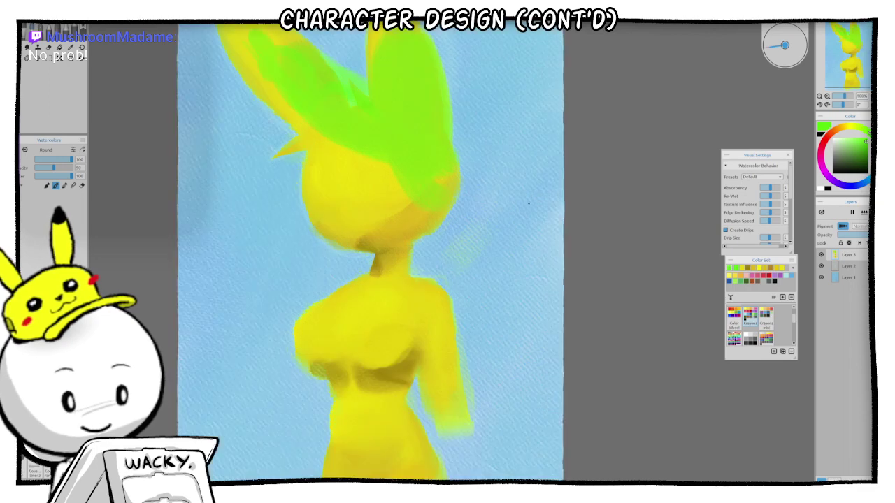
pyautogui.scroll(3, 528, 204)
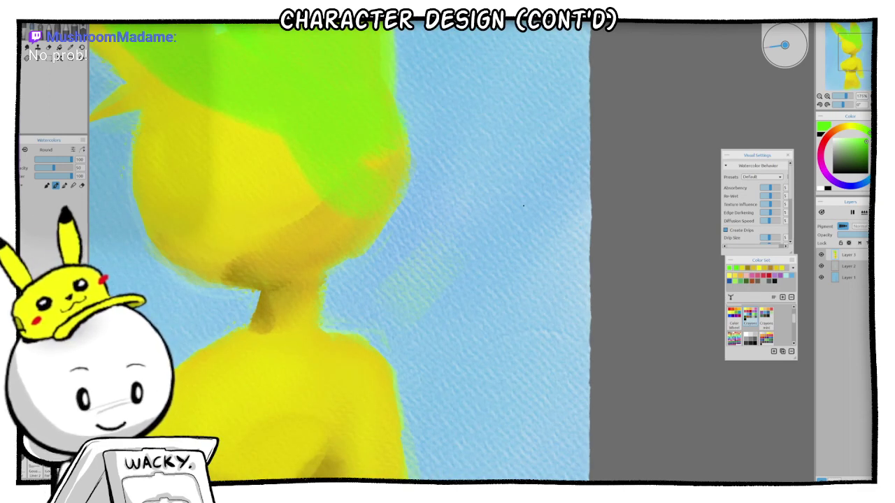
pyautogui.scroll(-3, 523, 205)
pyautogui.scroll(-1, 523, 205)
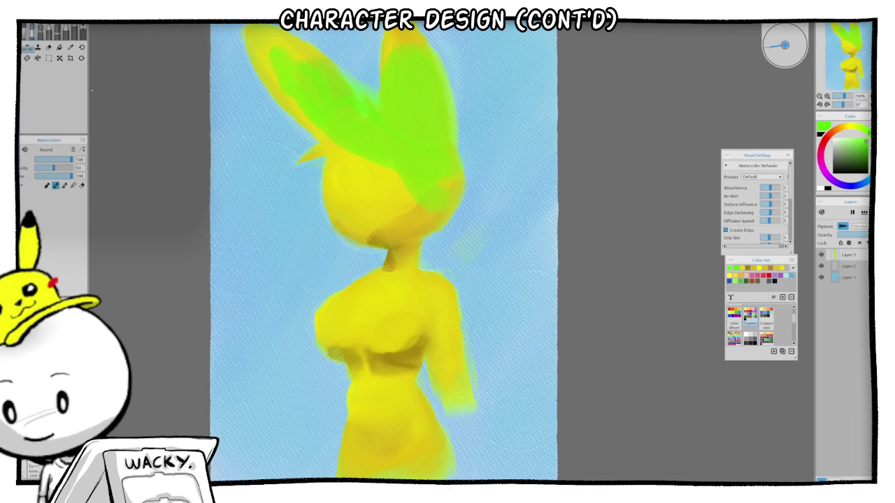
pyautogui.press('w')
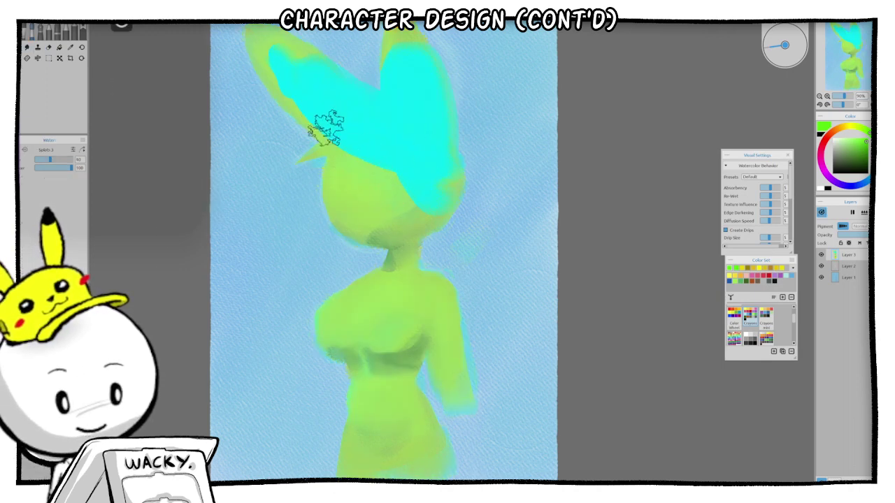
pyautogui.moveTo(404, 174)
pyautogui.mouseDown()
pyautogui.moveTo(306, 109)
pyautogui.moveTo(362, 167)
pyautogui.moveTo(386, 149)
pyautogui.mouseUp()
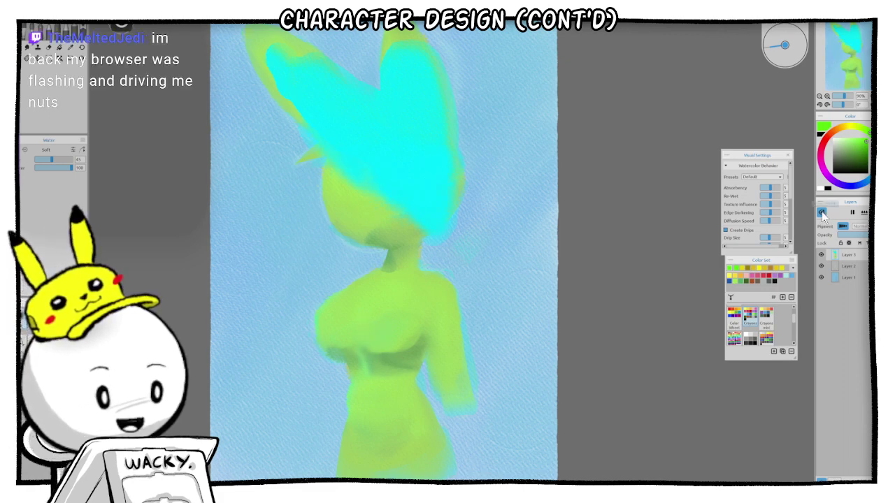
pyautogui.click(822, 211)
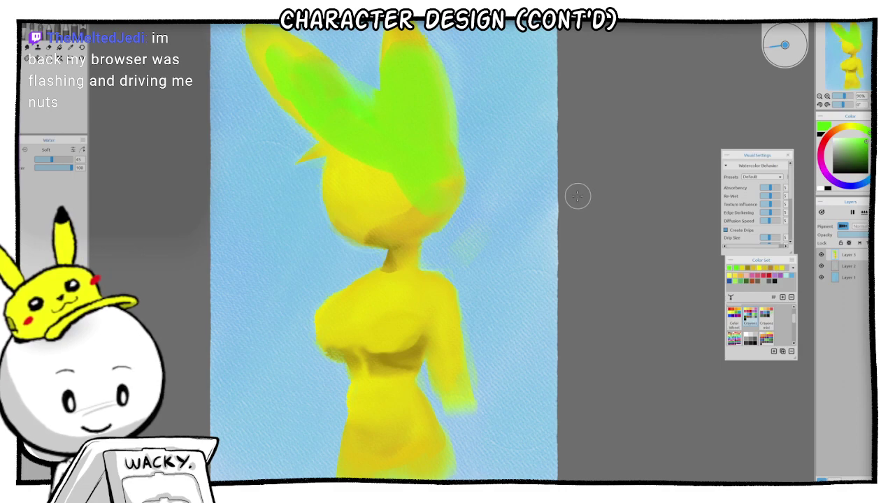
# Step: Spread the wet green paint over the face and let it drip from the ears, switching to the Express Oils Paper brush
pyautogui.scroll(5, 552, 193)
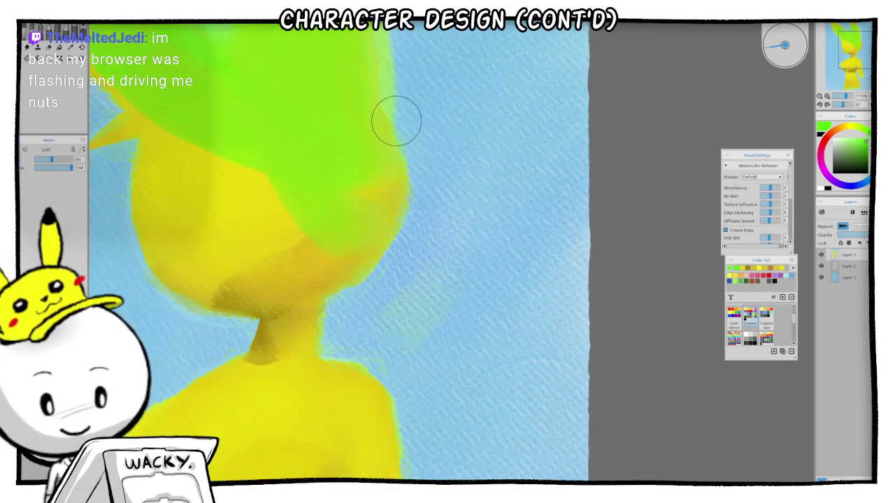
pyautogui.moveTo(397, 121); pyautogui.dragTo(579, 258)
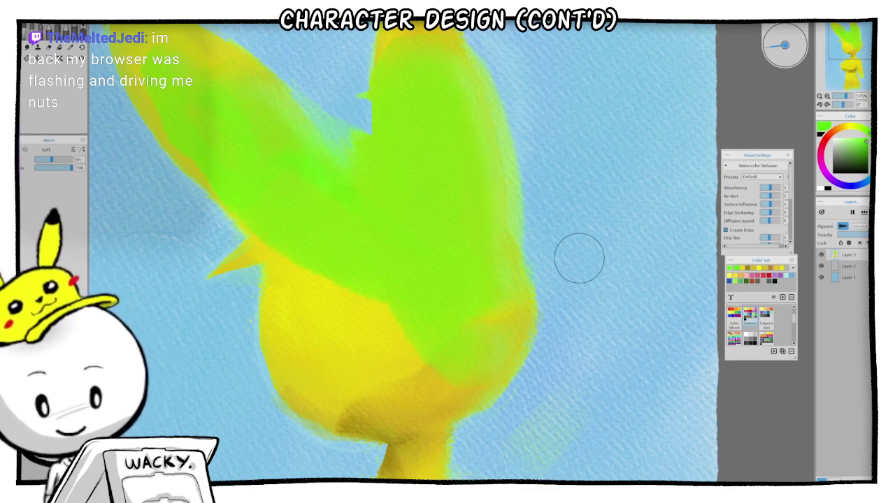
pyautogui.click(24, 31)
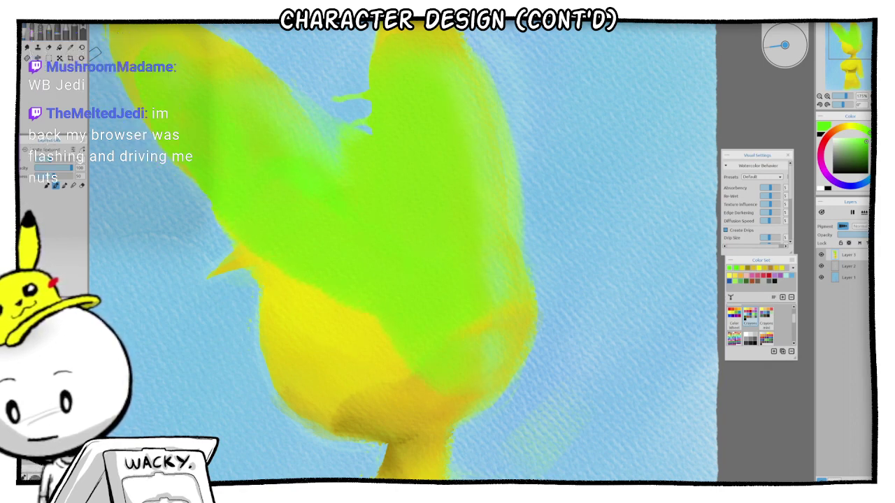
pyautogui.click(79, 32)
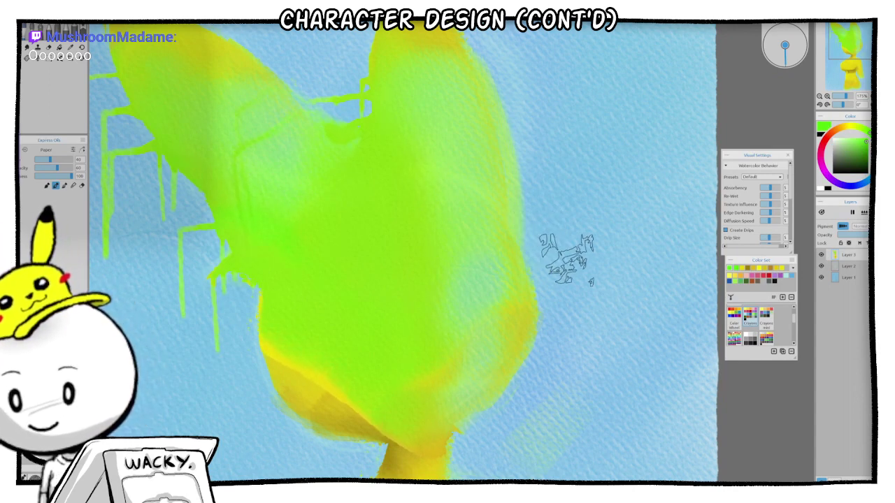
# Step: Blow the wet green paint across the head and neck and out into thin streaks over the background
pyautogui.click(35, 58)
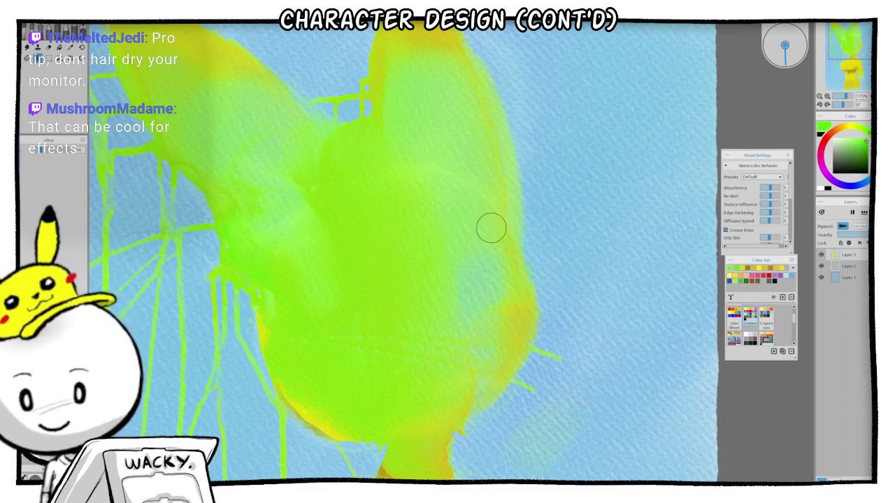
pyautogui.scroll(-4, 463, 226)
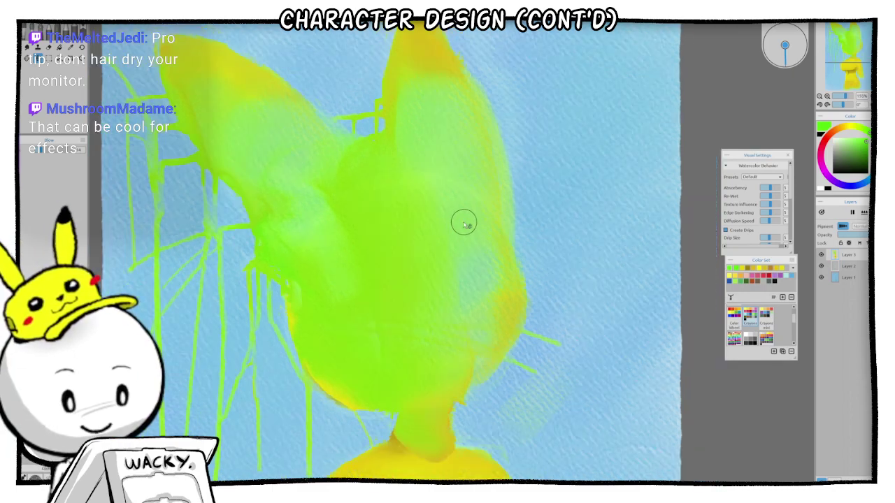
pyautogui.moveTo(484, 409); pyautogui.dragTo(450, 266)
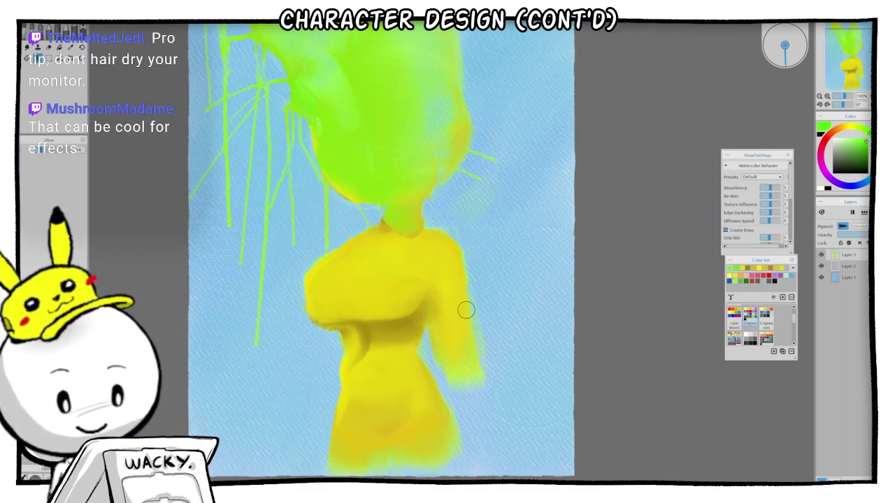
pyautogui.scroll(5, 465, 305)
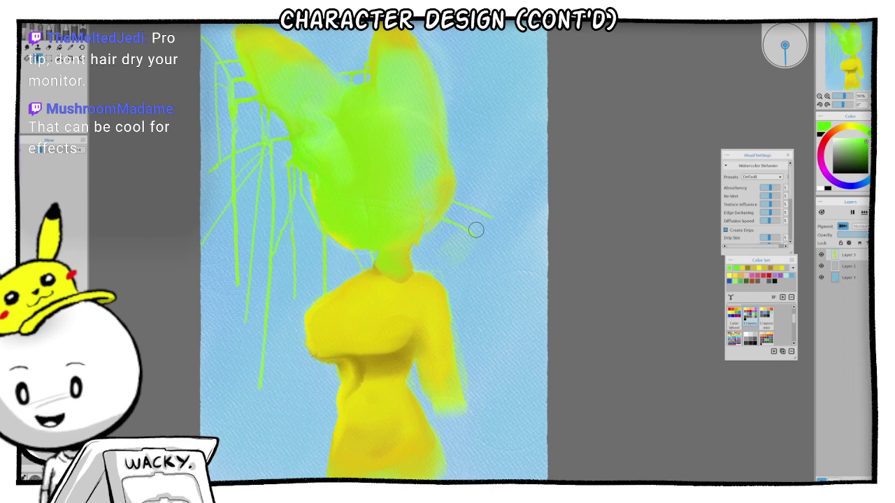
# Step: Undo the blown, dripping and painted green to restore the plain yellow head and ears
pyautogui.hotkey('ctrl', 'z')
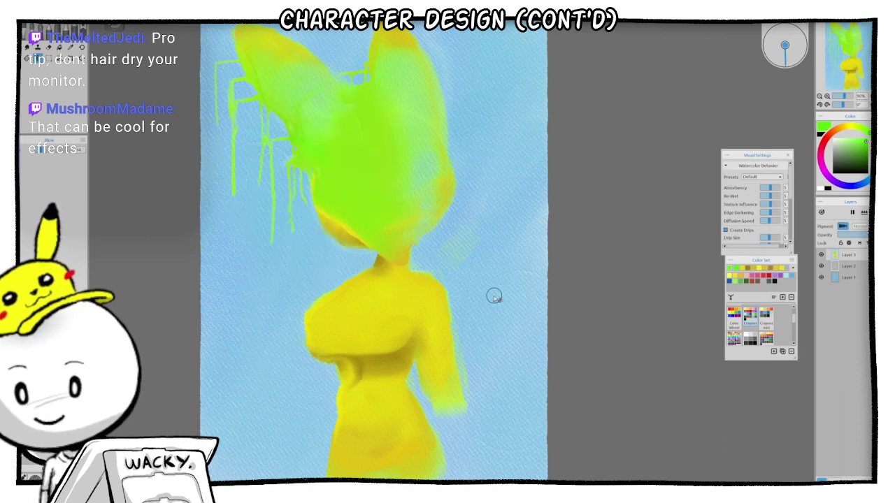
pyautogui.hotkey('ctrl', 'z')
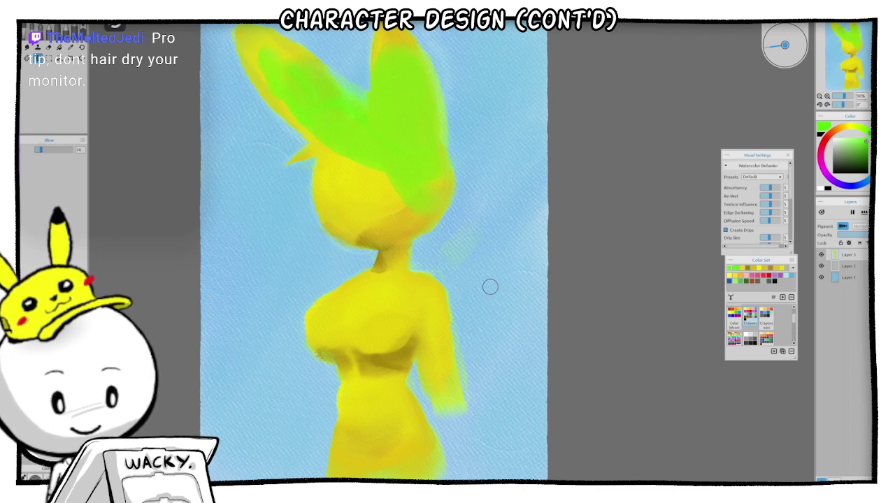
pyautogui.hotkey('ctrl', 'y')
pyautogui.hotkey('ctrl', 'y')
pyautogui.hotkey('ctrl', 'z')
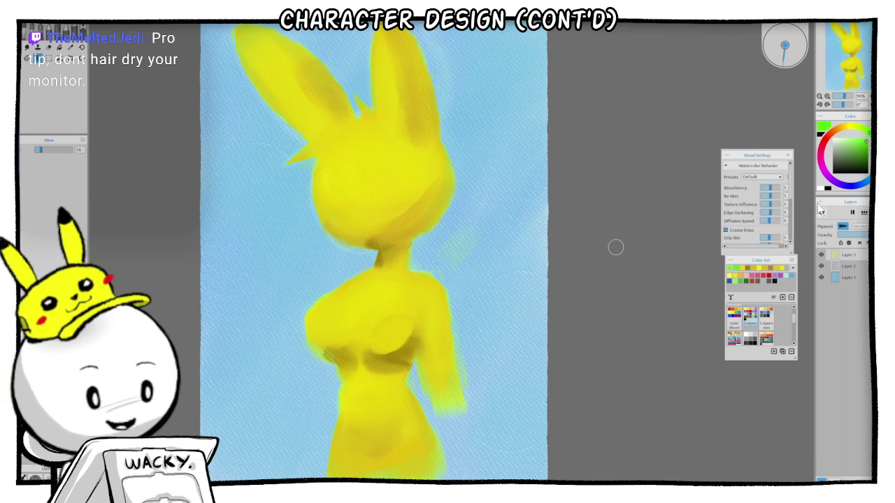
# Step: Dry the wet paint across the head and body with the Dry tool's Spatter brush
pyautogui.click(37, 56)
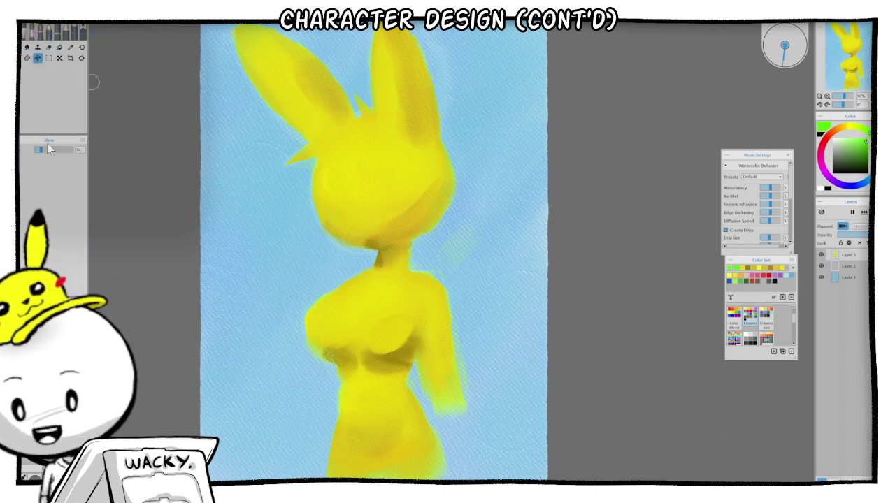
pyautogui.click(26, 61)
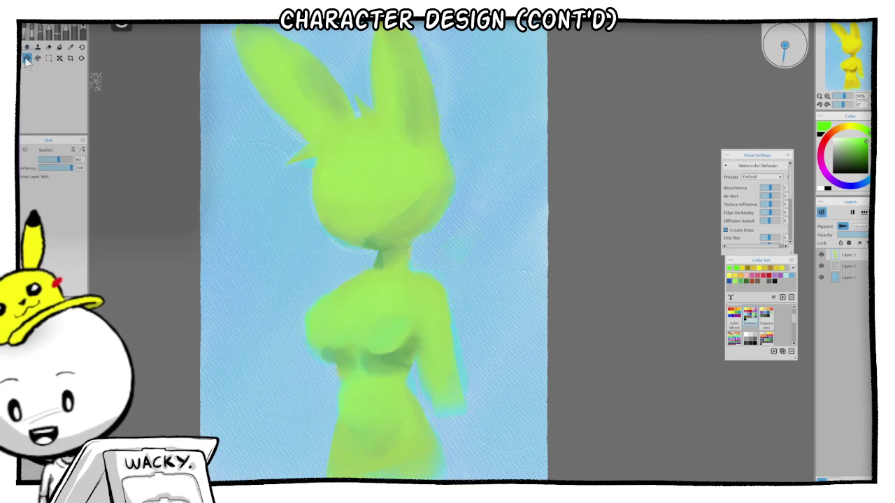
pyautogui.moveTo(408, 148)
pyautogui.mouseDown()
pyautogui.moveTo(397, 227)
pyautogui.moveTo(368, 109)
pyautogui.moveTo(336, 163)
pyautogui.moveTo(385, 215)
pyautogui.mouseUp()
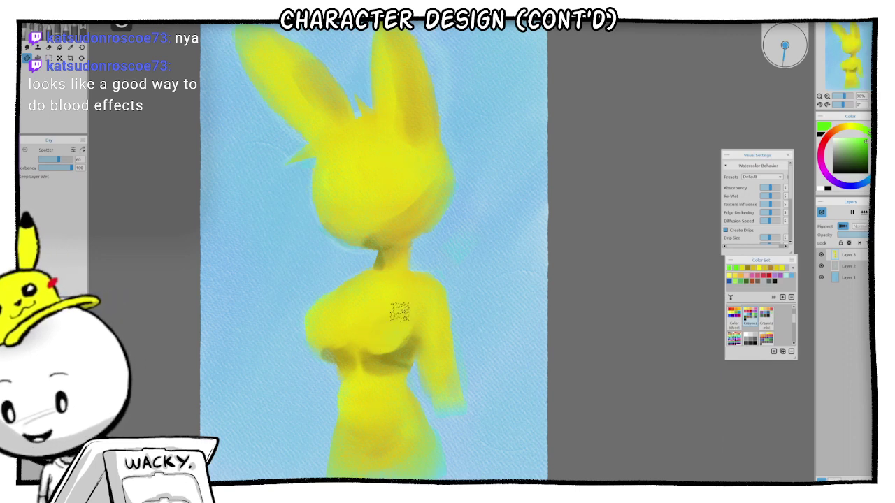
# Step: Paint a brown shadow under the chin and on the neck with Express Oils Knife Grainy, shifting the sampled shadow color toward orange
pyautogui.click(47, 34)
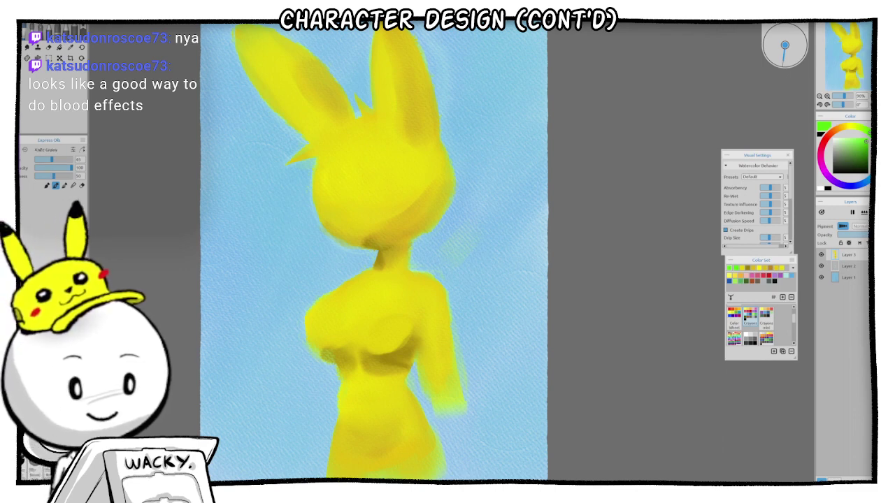
pyautogui.scroll(1, 443, 163)
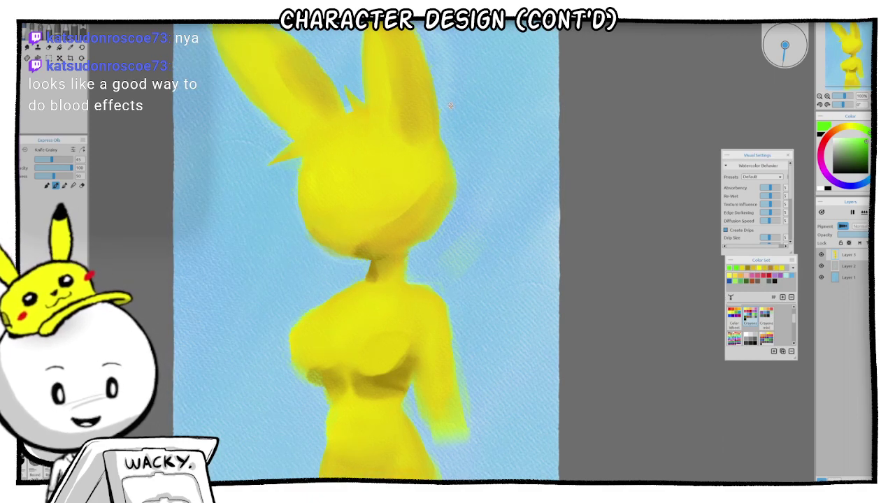
pyautogui.moveTo(455, 192); pyautogui.dragTo(443, 285)
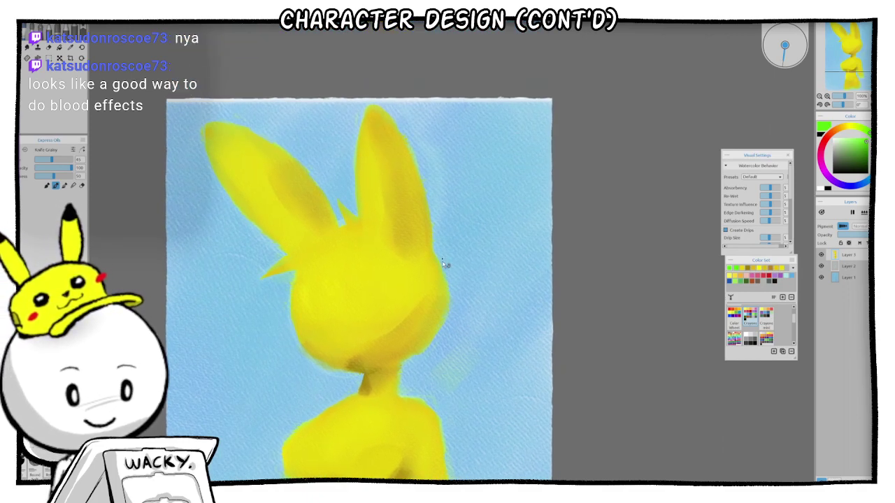
pyautogui.scroll(4, 444, 264)
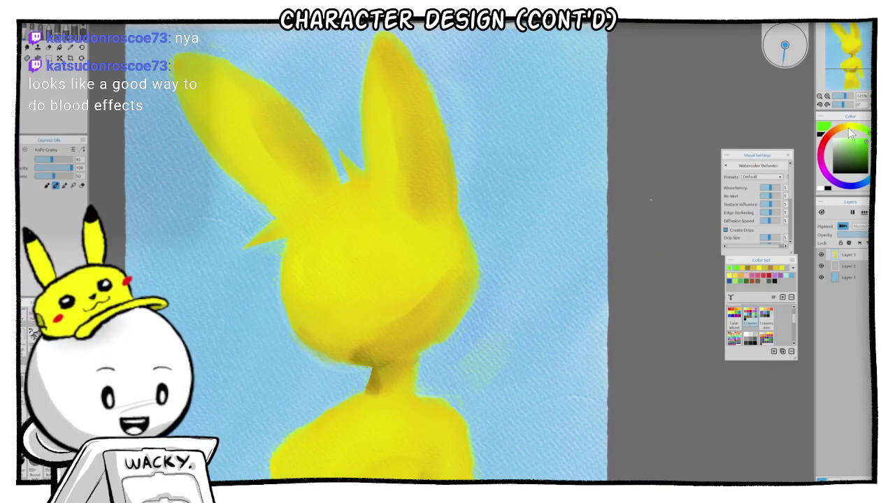
pyautogui.keyDown('alt'); pyautogui.click(361, 359); pyautogui.keyUp('alt')
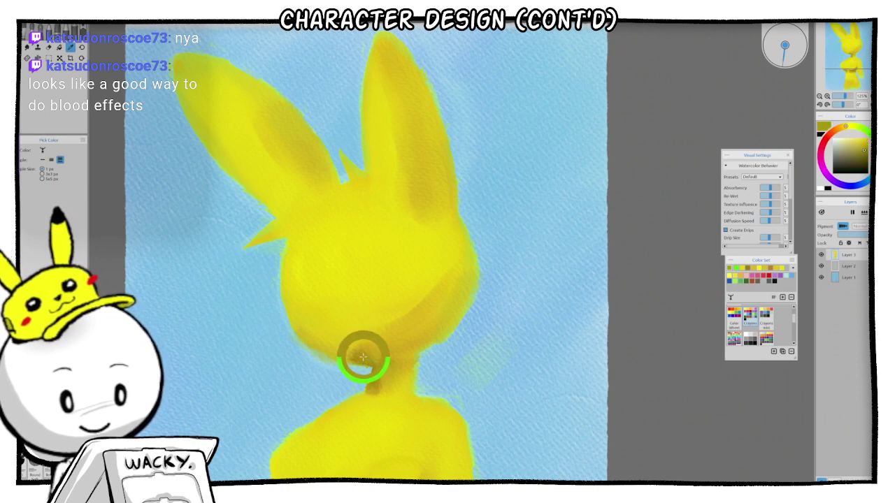
pyautogui.moveTo(399, 352)
pyautogui.mouseDown()
pyautogui.moveTo(367, 353)
pyautogui.moveTo(383, 360)
pyautogui.mouseUp()
pyautogui.hotkey('ctrl', 'z')
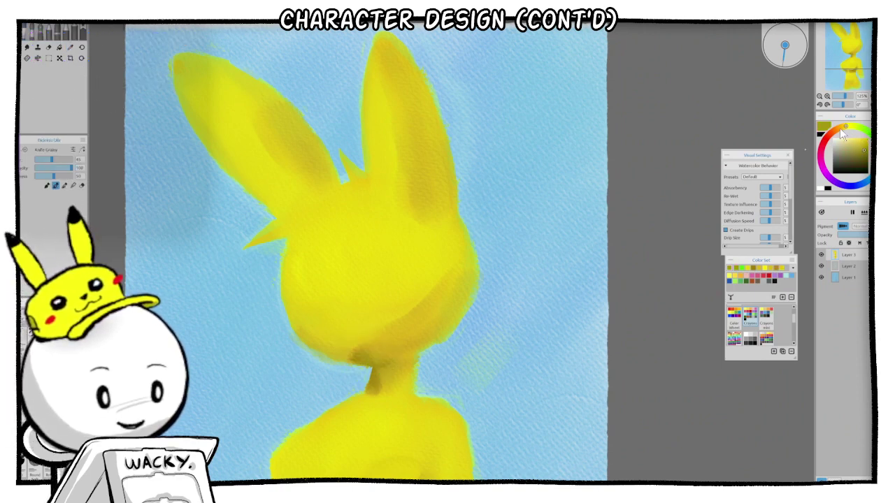
pyautogui.click(839, 128)
pyautogui.moveTo(370, 357)
pyautogui.mouseDown()
pyautogui.moveTo(388, 357)
pyautogui.moveTo(353, 360)
pyautogui.moveTo(411, 349)
pyautogui.moveTo(376, 388)
pyautogui.moveTo(401, 357)
pyautogui.moveTo(390, 360)
pyautogui.moveTo(424, 340)
pyautogui.moveTo(419, 347)
pyautogui.mouseUp()
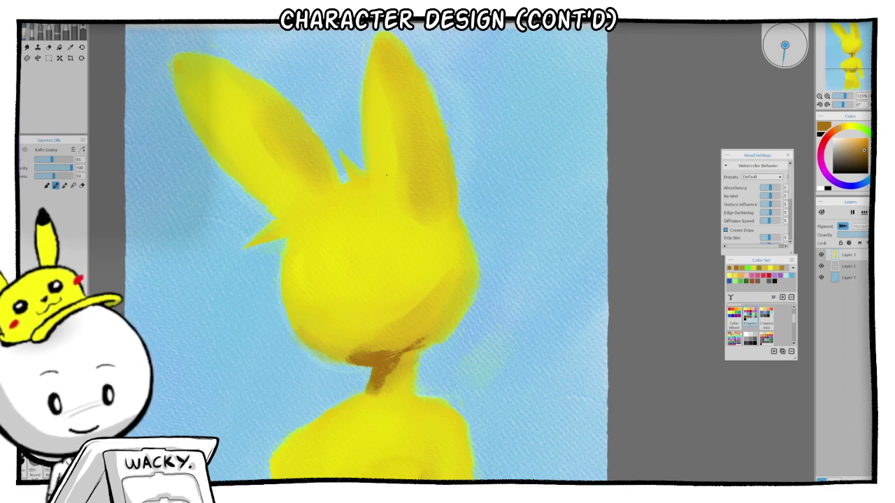
# Step: Fill the inner area of the upright right ear with grainy brown strokes down to its base
pyautogui.moveTo(388, 187)
pyautogui.mouseDown()
pyautogui.moveTo(388, 59)
pyautogui.moveTo(417, 121)
pyautogui.mouseUp()
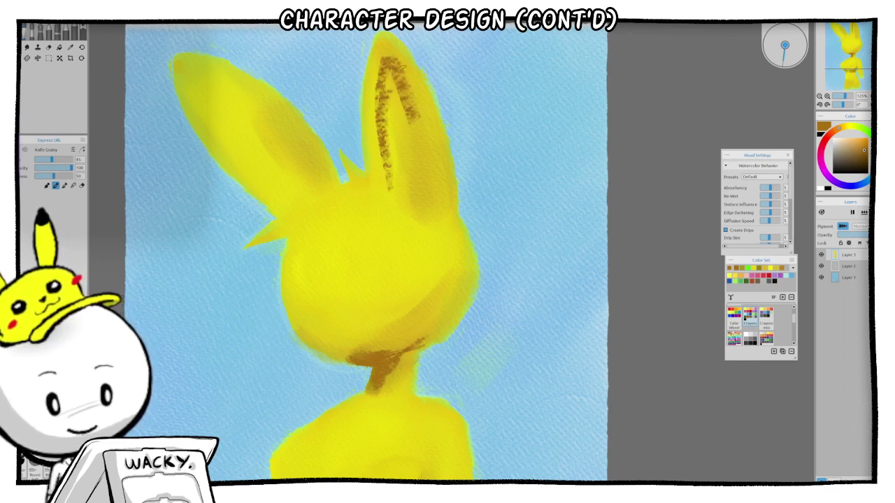
pyautogui.moveTo(405, 74)
pyautogui.mouseDown()
pyautogui.moveTo(426, 206)
pyautogui.moveTo(415, 172)
pyautogui.mouseUp()
pyautogui.moveTo(378, 52)
pyautogui.mouseDown()
pyautogui.moveTo(399, 185)
pyautogui.moveTo(418, 86)
pyautogui.moveTo(383, 73)
pyautogui.moveTo(391, 148)
pyautogui.mouseUp()
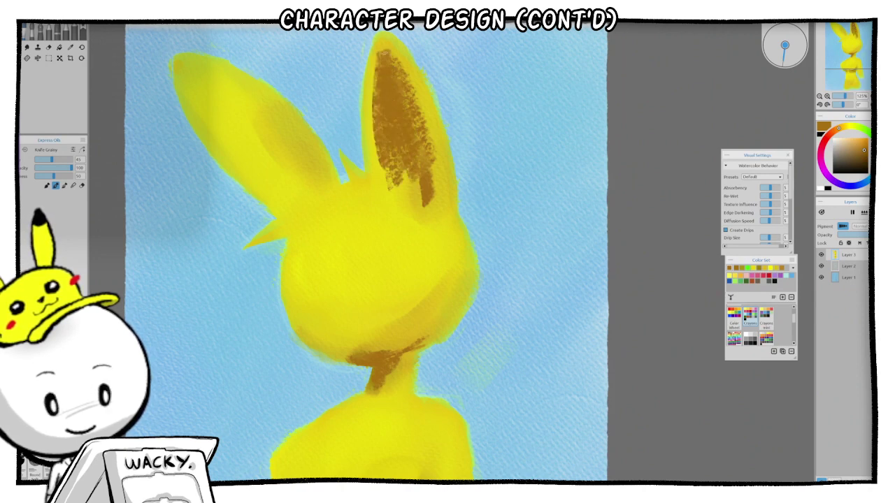
pyautogui.moveTo(412, 115)
pyautogui.mouseDown()
pyautogui.moveTo(425, 183)
pyautogui.moveTo(407, 180)
pyautogui.moveTo(425, 207)
pyautogui.mouseUp()
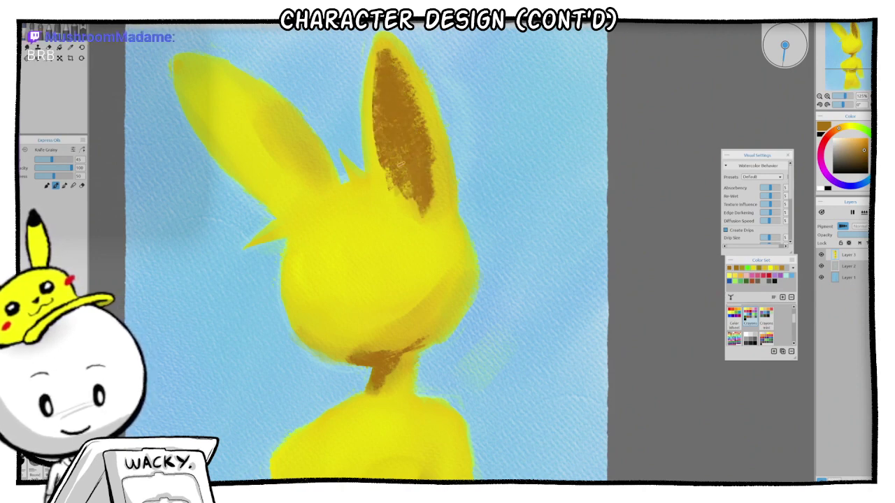
# Step: Fill the inner area of the tilted left ear with grainy brown strokes from its tip down to its base
pyautogui.moveTo(298, 202)
pyautogui.mouseDown()
pyautogui.moveTo(186, 72)
pyautogui.moveTo(287, 184)
pyautogui.mouseUp()
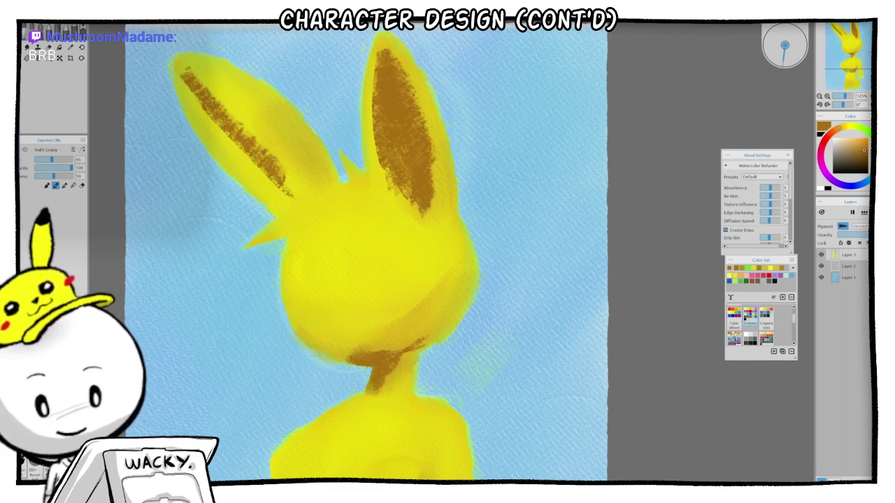
pyautogui.moveTo(187, 67)
pyautogui.mouseDown()
pyautogui.moveTo(238, 158)
pyautogui.moveTo(285, 204)
pyautogui.mouseUp()
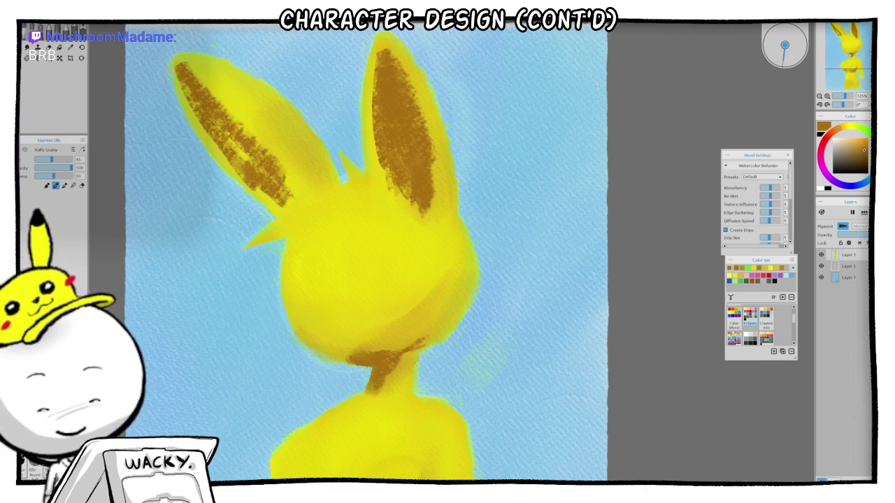
pyautogui.moveTo(218, 114)
pyautogui.mouseDown()
pyautogui.moveTo(276, 184)
pyautogui.moveTo(308, 201)
pyautogui.moveTo(297, 208)
pyautogui.moveTo(267, 181)
pyautogui.moveTo(190, 82)
pyautogui.moveTo(287, 175)
pyautogui.mouseUp()
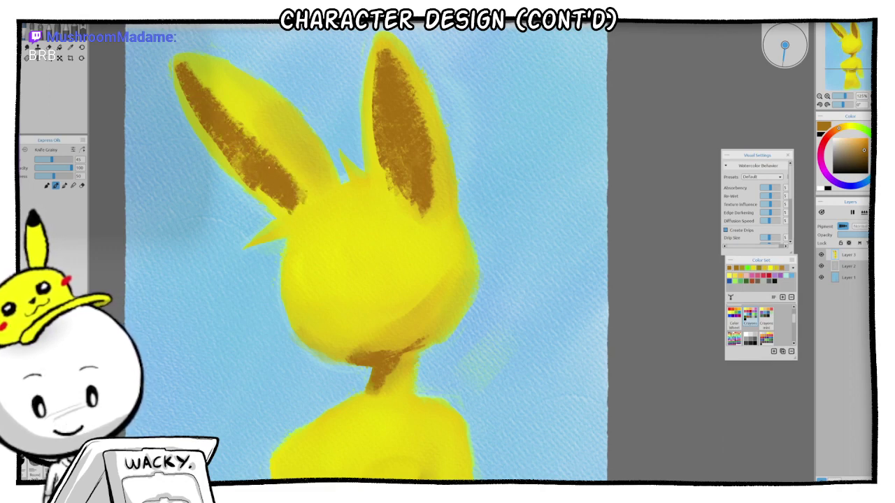
pyautogui.moveTo(261, 149)
pyautogui.mouseDown()
pyautogui.moveTo(228, 112)
pyautogui.moveTo(274, 155)
pyautogui.moveTo(227, 79)
pyautogui.moveTo(295, 137)
pyautogui.moveTo(215, 70)
pyautogui.moveTo(299, 124)
pyautogui.moveTo(299, 195)
pyautogui.mouseUp()
# Step: Repaint both ear rims with yellow sampled from the head and extend the hair tufts at the forehead and between the ears
pyautogui.press('alt')
pyautogui.keyDown('alt'); pyautogui.click(335, 238); pyautogui.keyUp('alt')
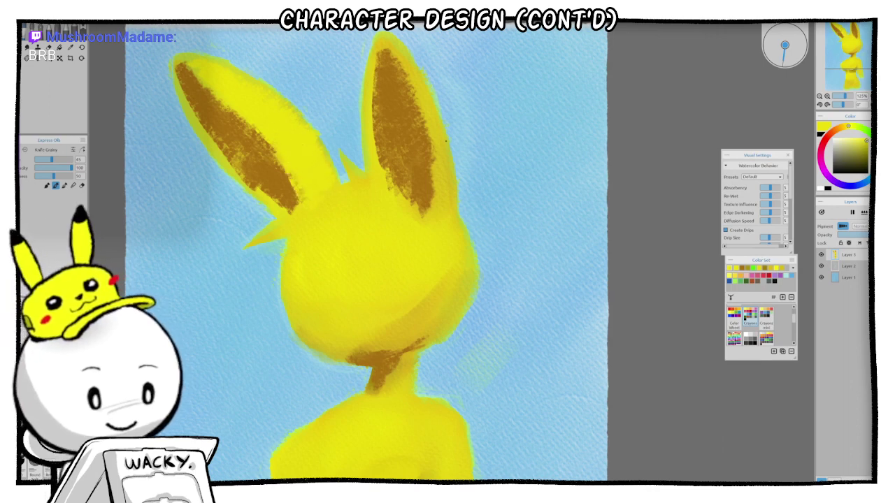
pyautogui.moveTo(396, 54)
pyautogui.mouseDown()
pyautogui.moveTo(442, 156)
pyautogui.moveTo(434, 233)
pyautogui.moveTo(425, 168)
pyautogui.mouseUp()
pyautogui.moveTo(386, 35)
pyautogui.mouseDown()
pyautogui.moveTo(371, 84)
pyautogui.moveTo(376, 168)
pyautogui.moveTo(352, 171)
pyautogui.moveTo(334, 158)
pyautogui.mouseUp()
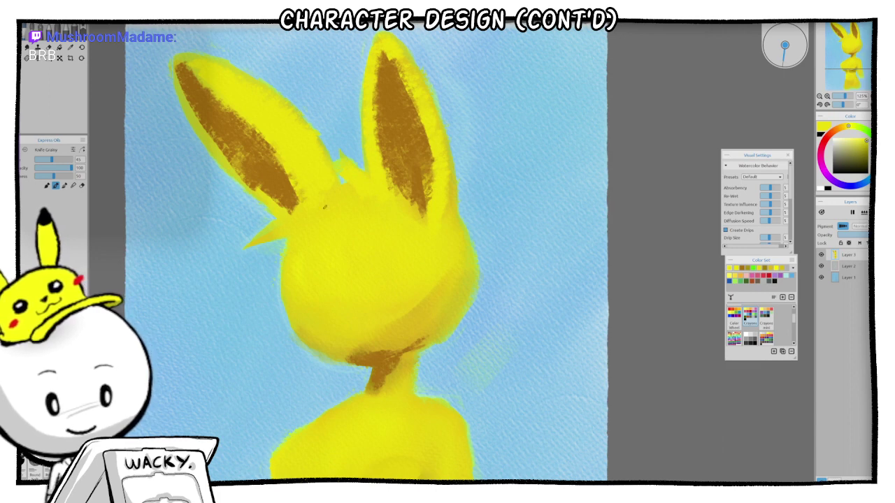
pyautogui.moveTo(285, 230)
pyautogui.mouseDown()
pyautogui.moveTo(257, 242)
pyautogui.moveTo(316, 217)
pyautogui.moveTo(267, 229)
pyautogui.moveTo(294, 213)
pyautogui.moveTo(340, 197)
pyautogui.moveTo(236, 253)
pyautogui.mouseUp()
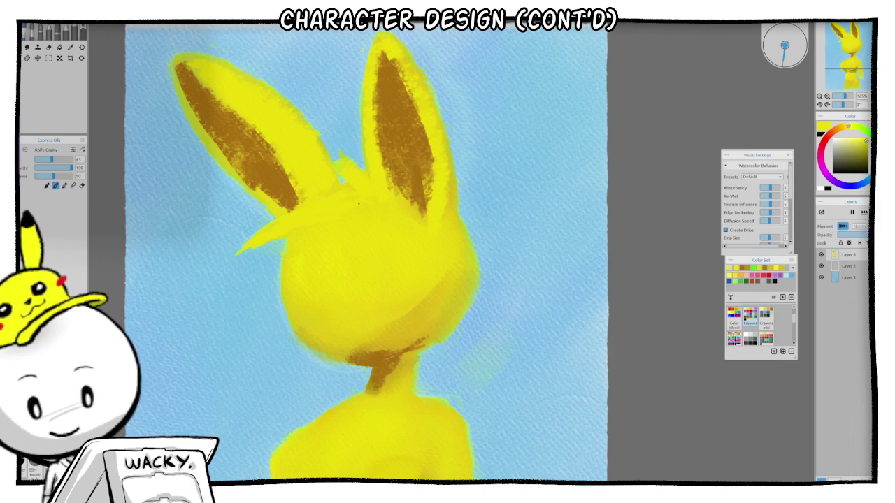
pyautogui.moveTo(338, 153); pyautogui.dragTo(353, 176)
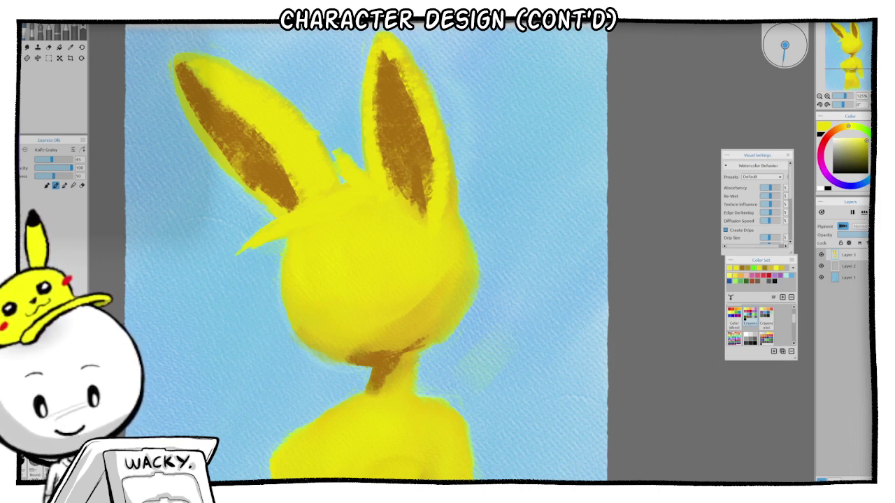
# Step: Add lighter yellow grainy highlights to the left side of the face, the tilted ear's rim and the hair tufts
pyautogui.moveTo(300, 312); pyautogui.dragTo(312, 343)
pyautogui.moveTo(318, 294); pyautogui.dragTo(325, 323)
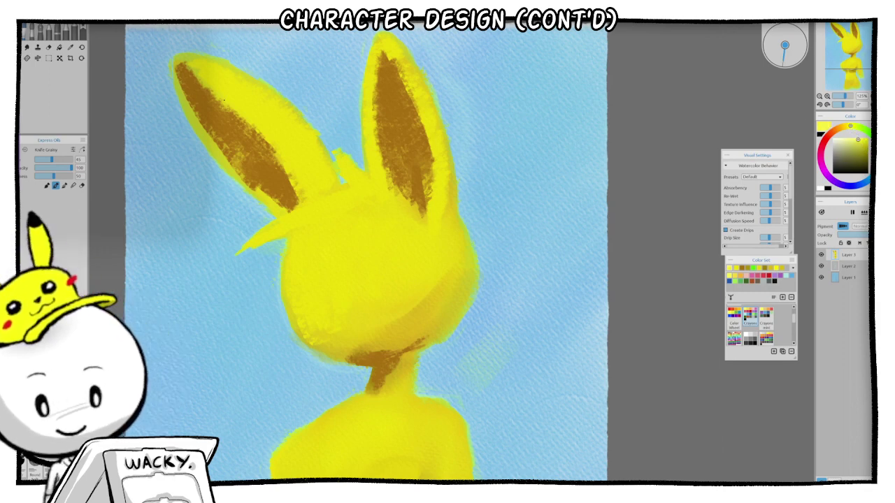
pyautogui.moveTo(257, 115)
pyautogui.mouseDown()
pyautogui.moveTo(182, 61)
pyautogui.moveTo(188, 95)
pyautogui.moveTo(228, 167)
pyautogui.moveTo(287, 210)
pyautogui.moveTo(301, 202)
pyautogui.mouseUp()
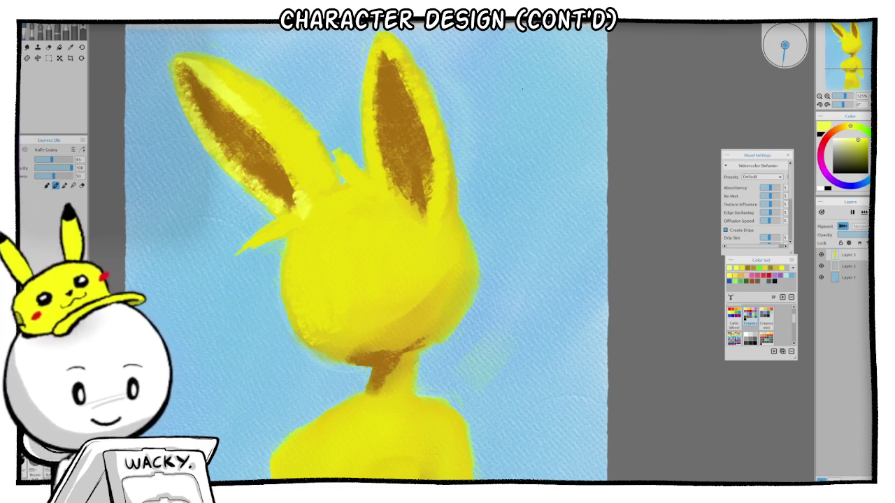
pyautogui.moveTo(349, 174); pyautogui.dragTo(360, 190)
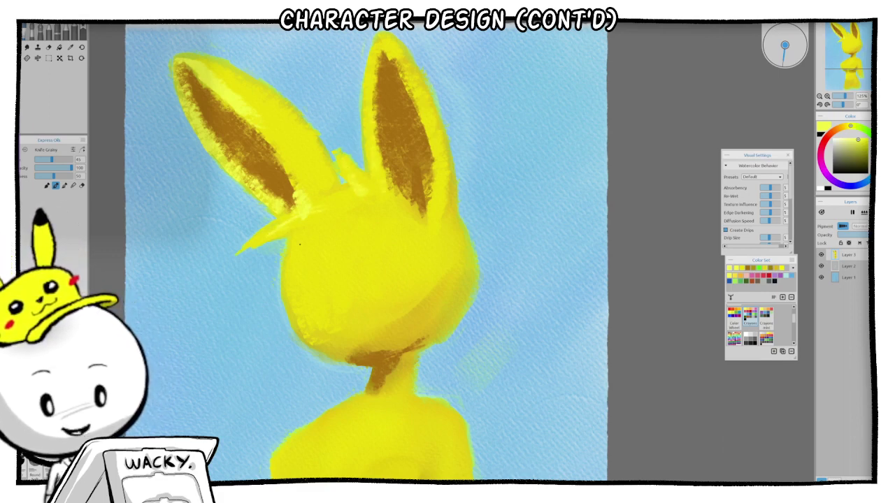
pyautogui.moveTo(299, 274)
pyautogui.mouseDown()
pyautogui.moveTo(308, 237)
pyautogui.moveTo(304, 283)
pyautogui.mouseUp()
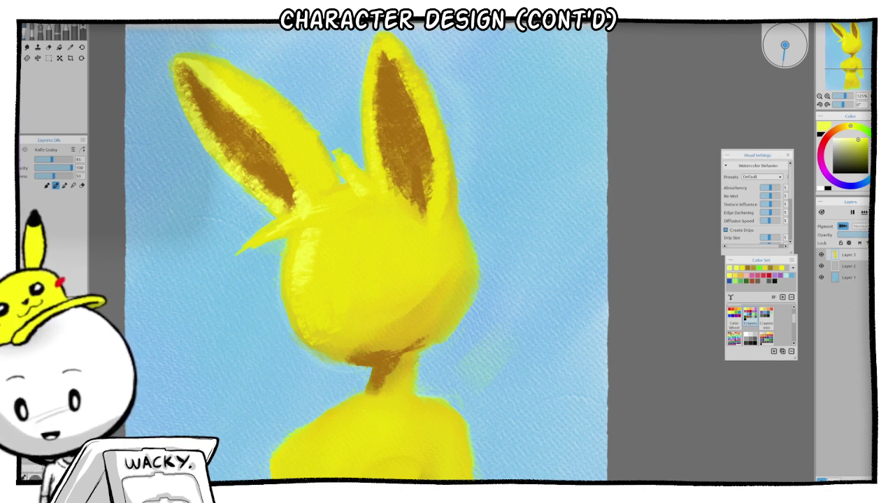
# Step: Texture the face and lower inner ears in light yellow with the Express Oils Paper brush, and refine the hair tufts with a smaller brush
pyautogui.press('Down')
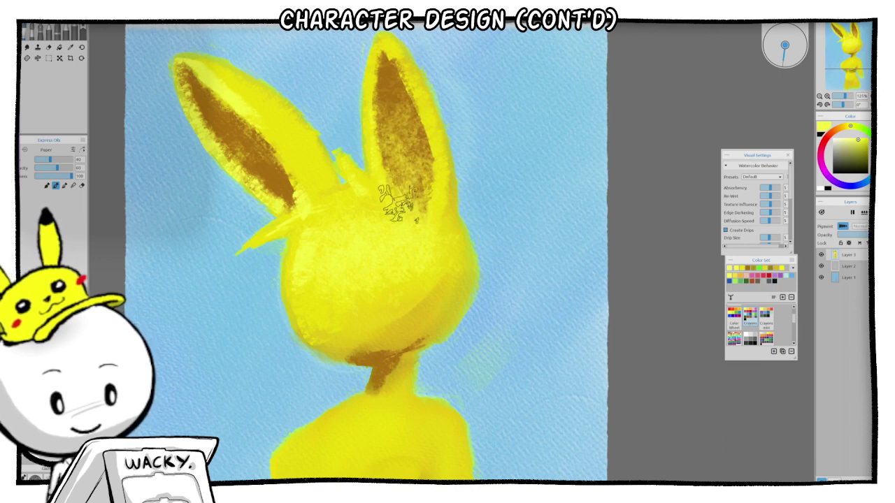
pyautogui.moveTo(299, 197)
pyautogui.mouseDown()
pyautogui.moveTo(249, 150)
pyautogui.moveTo(281, 195)
pyautogui.moveTo(223, 105)
pyautogui.mouseUp()
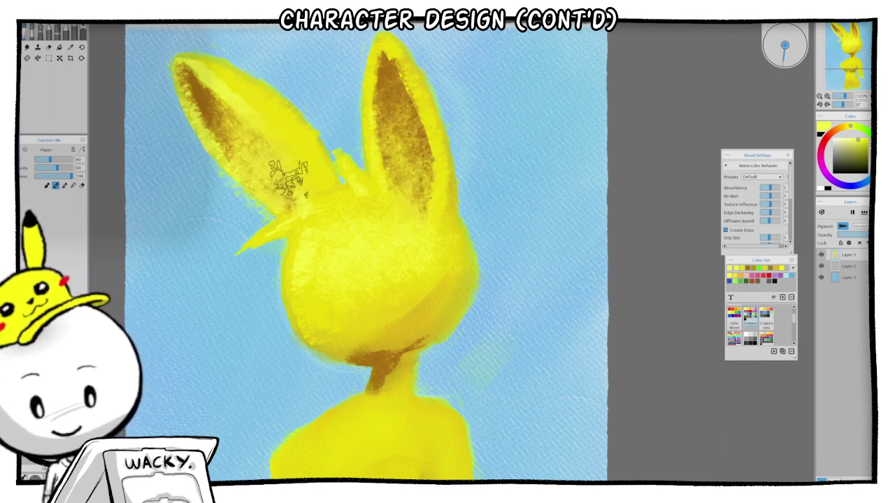
pyautogui.press('[')
pyautogui.press('[')
pyautogui.press('[')
pyautogui.press('[')
pyautogui.press('[')
pyautogui.press('[')
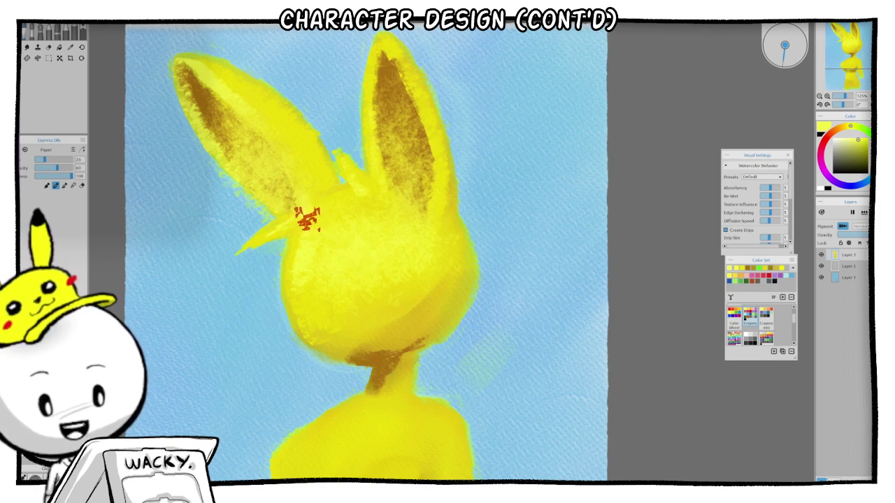
pyautogui.moveTo(283, 226); pyautogui.dragTo(260, 238)
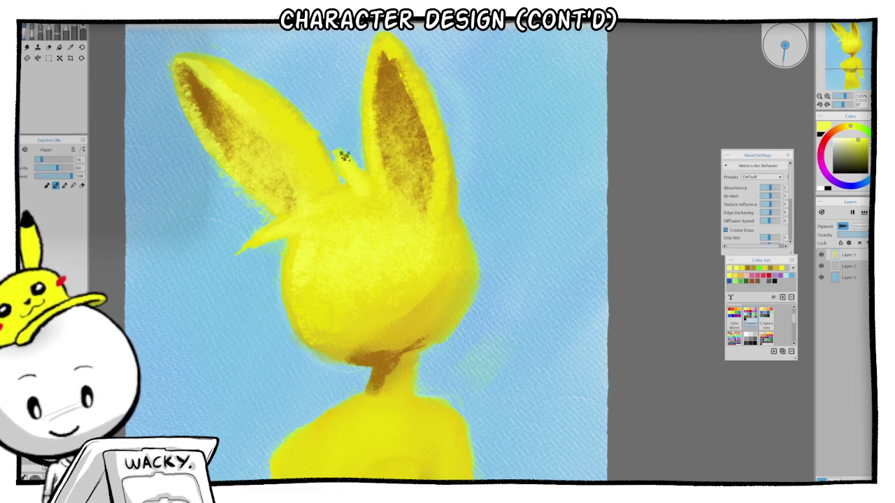
# Step: Clean up the rough outer edges of the ears and hair tufts with the Chisel eraser
pyautogui.press('e')
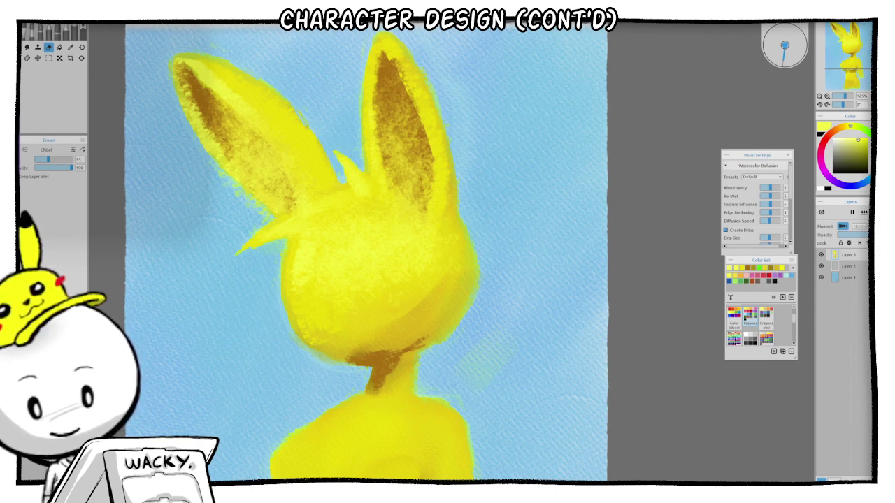
pyautogui.moveTo(333, 175); pyautogui.dragTo(307, 132)
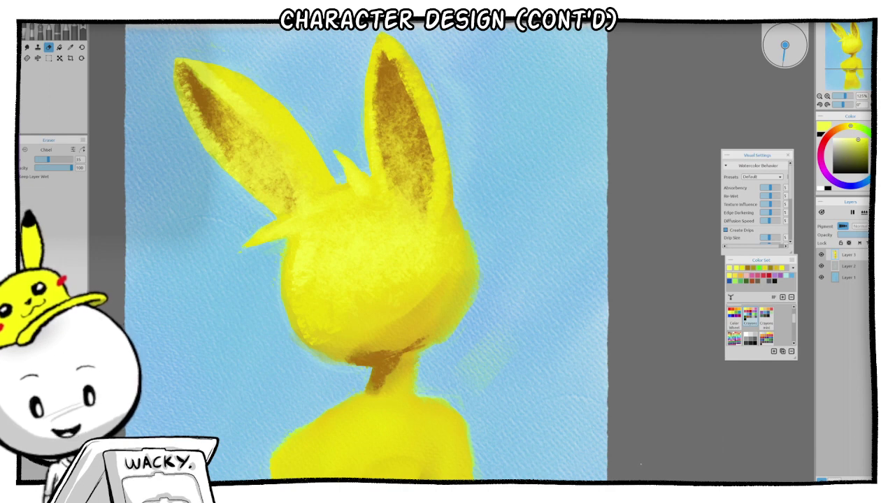
# Step: Smooth the shading on the right cheek and jaw with Oils & Acrylics Knife Smooth in a darker yellow sampled from the face
pyautogui.click(27, 34)
pyautogui.click(34, 32)
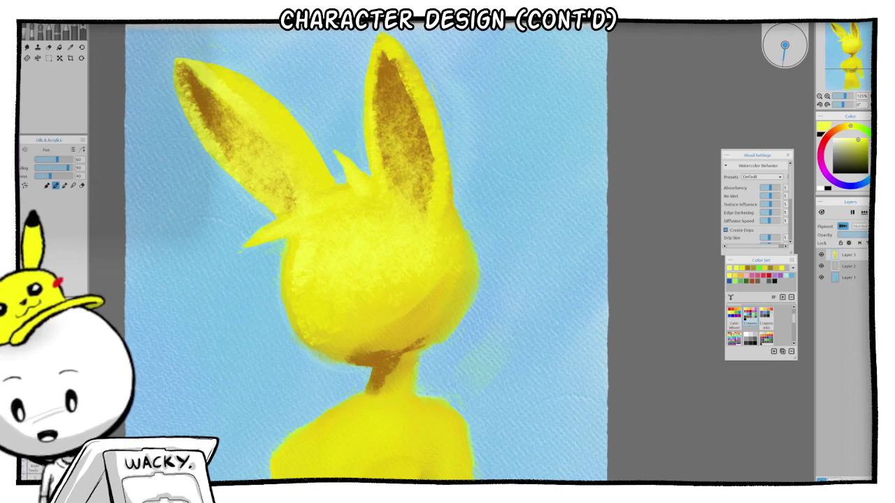
pyautogui.click(35, 447)
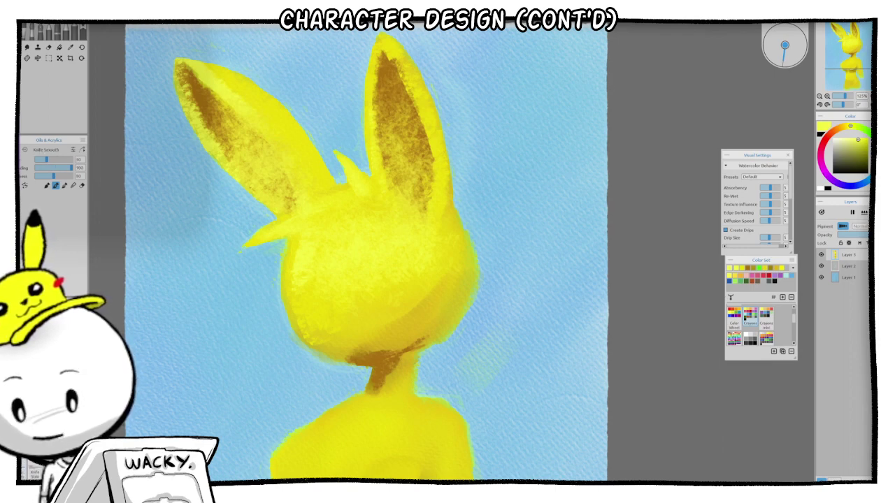
pyautogui.keyDown('alt'); pyautogui.click(424, 302); pyautogui.keyUp('alt')
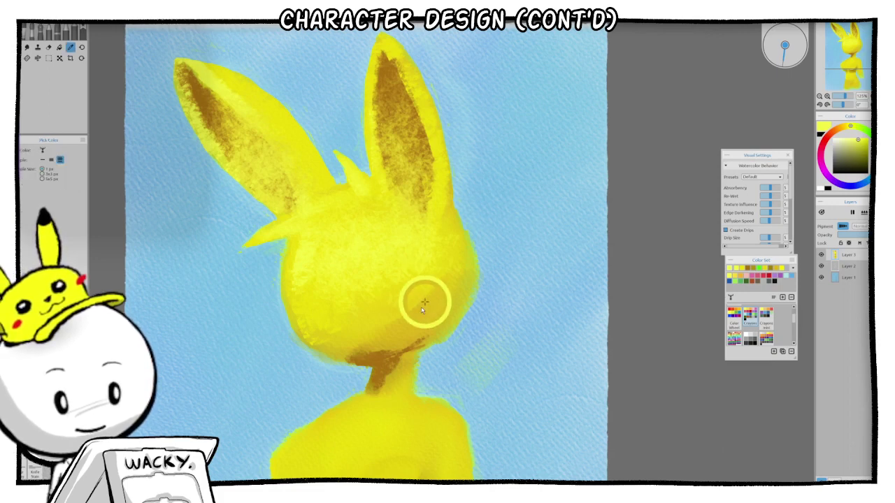
pyautogui.moveTo(437, 275); pyautogui.dragTo(420, 292)
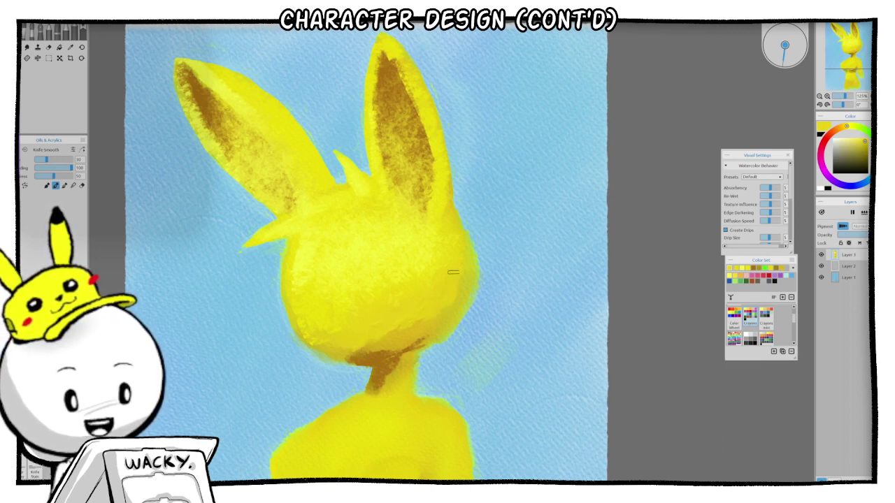
# Step: Paint two white oval eyes with black pupils, and add a black nose and wavy mouth below them
pyautogui.click(833, 139)
pyautogui.moveTo(319, 266)
pyautogui.mouseDown()
pyautogui.moveTo(325, 291)
pyautogui.moveTo(339, 248)
pyautogui.moveTo(321, 278)
pyautogui.mouseUp()
pyautogui.moveTo(336, 258); pyautogui.dragTo(322, 256)
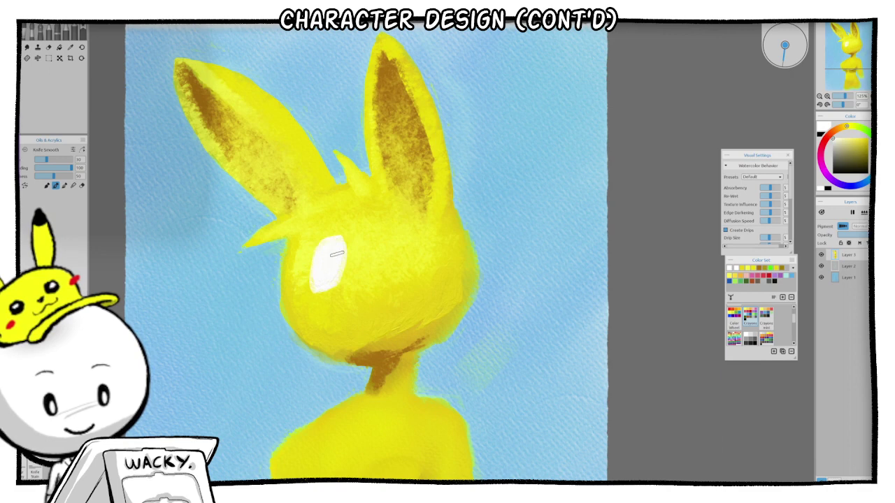
pyautogui.moveTo(377, 249)
pyautogui.mouseDown()
pyautogui.moveTo(384, 276)
pyautogui.moveTo(386, 239)
pyautogui.moveTo(384, 280)
pyautogui.moveTo(388, 237)
pyautogui.moveTo(390, 263)
pyautogui.moveTo(390, 234)
pyautogui.mouseUp()
pyautogui.moveTo(855, 171); pyautogui.dragTo(833, 173)
pyautogui.moveTo(396, 243)
pyautogui.mouseDown()
pyautogui.moveTo(398, 256)
pyautogui.moveTo(397, 240)
pyautogui.mouseUp()
pyautogui.moveTo(340, 244); pyautogui.dragTo(341, 261)
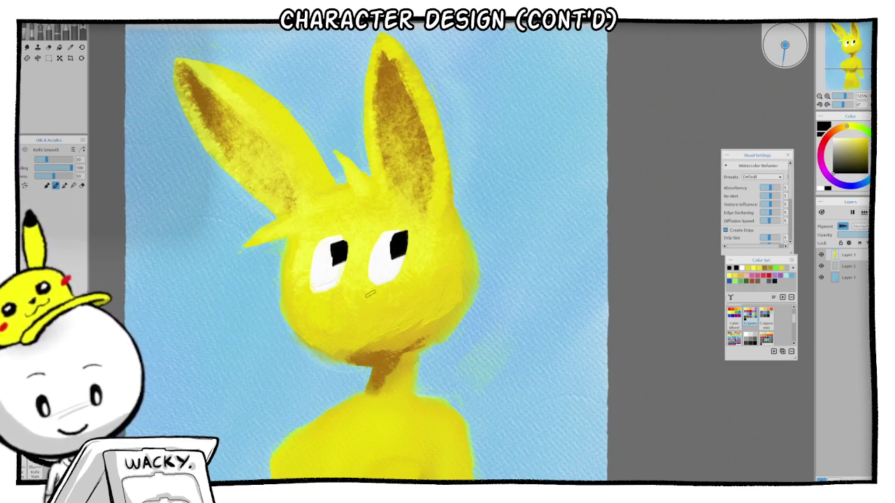
pyautogui.moveTo(336, 299)
pyautogui.mouseDown()
pyautogui.moveTo(361, 298)
pyautogui.moveTo(322, 325)
pyautogui.moveTo(366, 326)
pyautogui.moveTo(400, 312)
pyautogui.mouseUp()
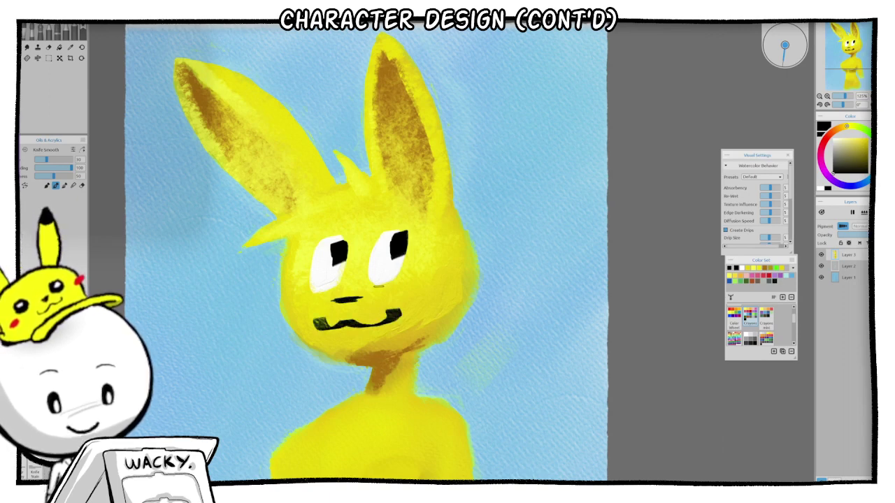
# Step: Paint brown patches on both cheeks and brown lines under the eyes using the color sampled from the inner right ear
pyautogui.keyDown('alt'); pyautogui.click(392, 79); pyautogui.keyUp('alt')
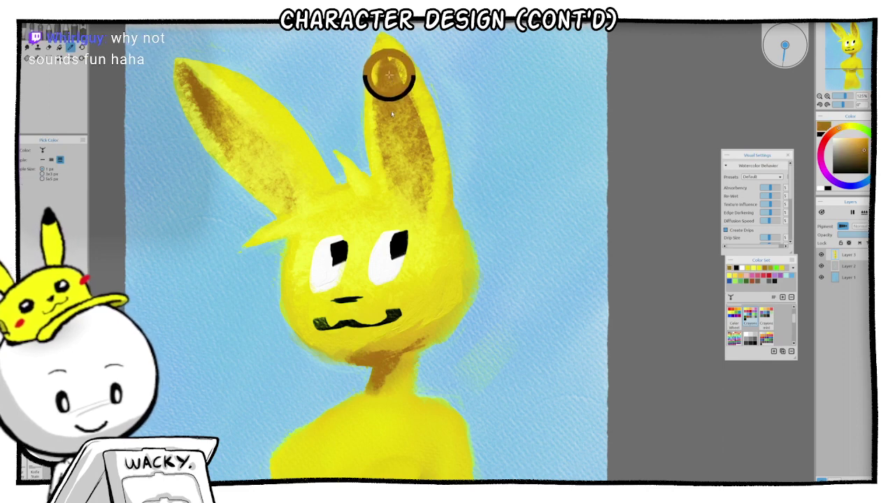
pyautogui.moveTo(379, 285)
pyautogui.mouseDown()
pyautogui.moveTo(406, 274)
pyautogui.moveTo(422, 284)
pyautogui.moveTo(415, 274)
pyautogui.moveTo(426, 277)
pyautogui.moveTo(417, 285)
pyautogui.moveTo(458, 274)
pyautogui.mouseUp()
pyautogui.moveTo(337, 286); pyautogui.dragTo(360, 278)
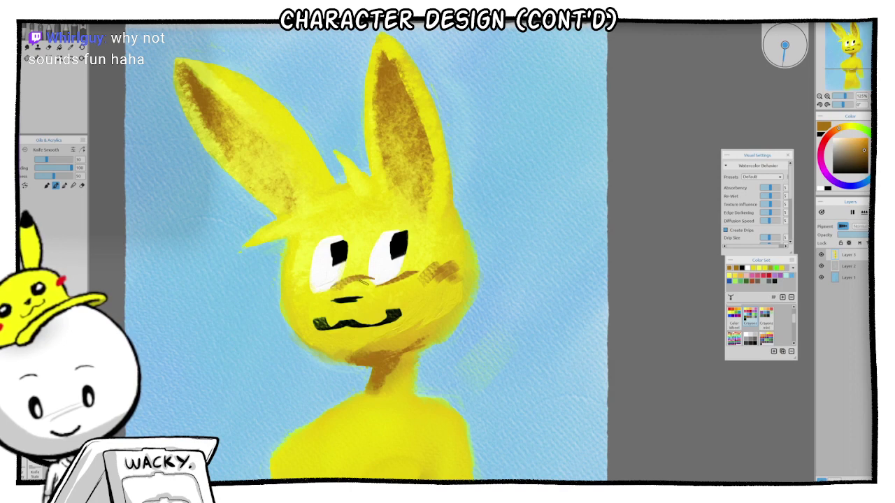
pyautogui.moveTo(293, 288)
pyautogui.mouseDown()
pyautogui.moveTo(307, 297)
pyautogui.moveTo(290, 296)
pyautogui.mouseUp()
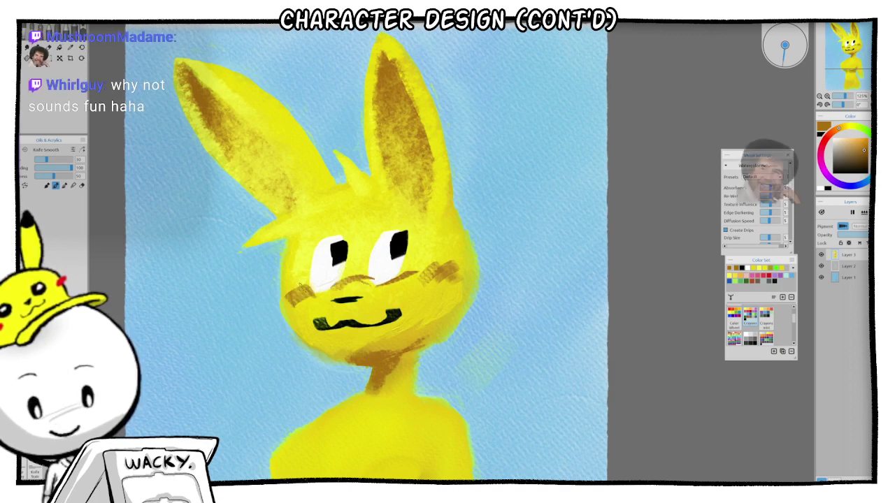
pyautogui.moveTo(431, 275); pyautogui.dragTo(418, 284)
# Step: Soften the right cheek's brown patch and the area beside the mouth with yellow sampled from the face
pyautogui.keyDown('alt'); pyautogui.click(436, 254); pyautogui.keyUp('alt')
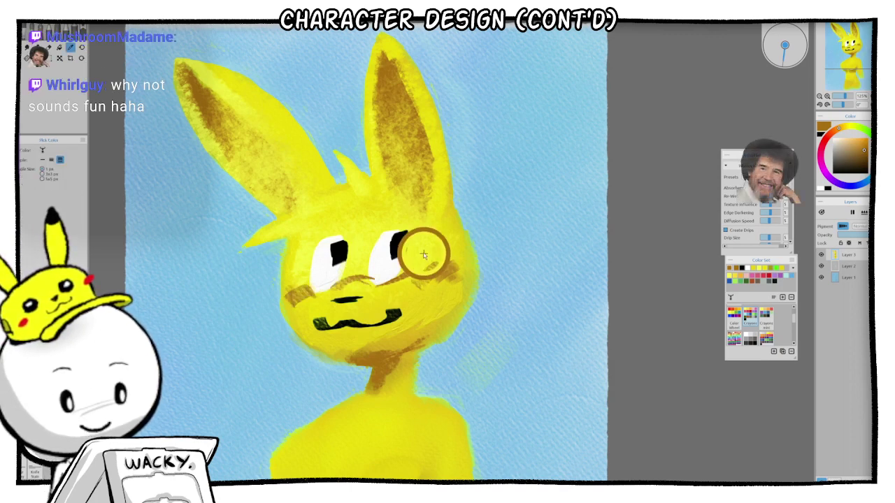
pyautogui.moveTo(462, 264); pyautogui.dragTo(438, 295)
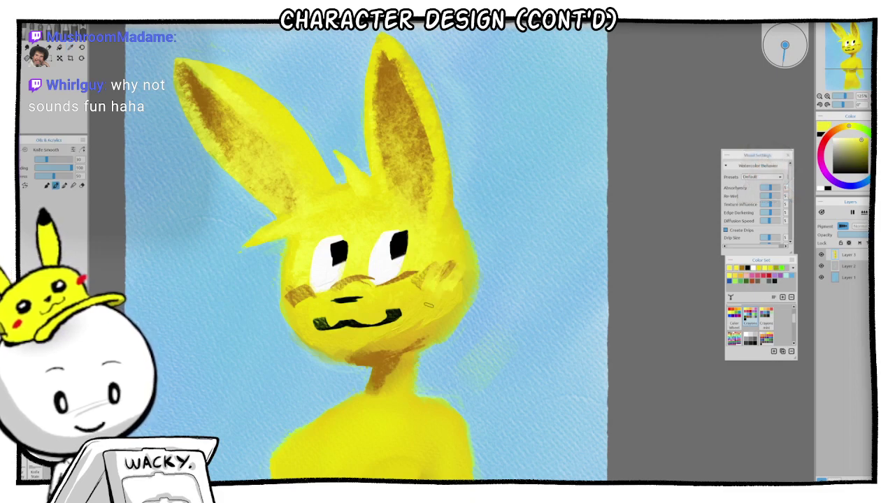
pyautogui.moveTo(383, 309); pyautogui.dragTo(396, 279)
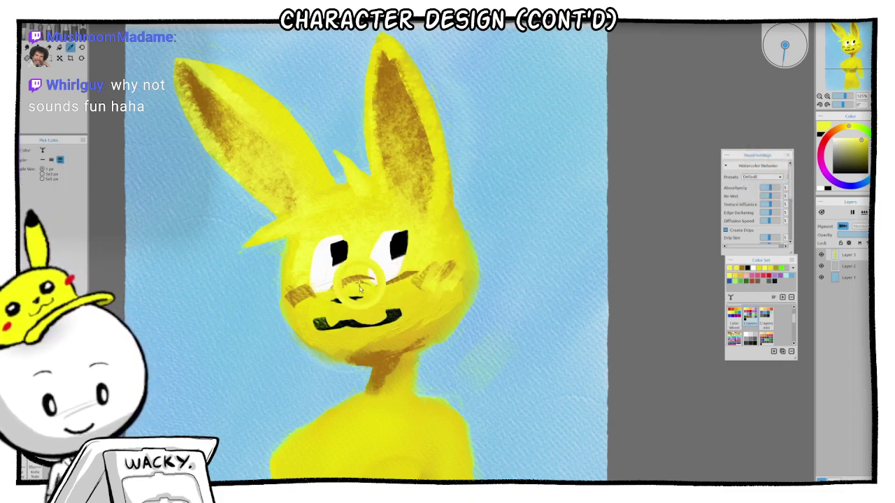
# Step: Recolor the pupils, nose and mouth with brown sampled from under the right eye, and add two short brown eyebrows
pyautogui.keyDown('alt'); pyautogui.click(385, 343); pyautogui.keyUp('alt')
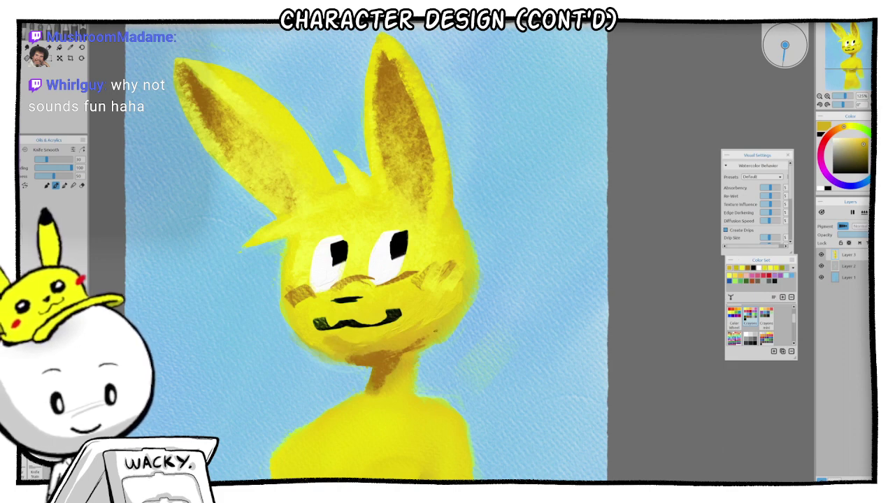
pyautogui.press('alt')
pyautogui.keyDown('alt'); pyautogui.click(399, 276); pyautogui.keyUp('alt')
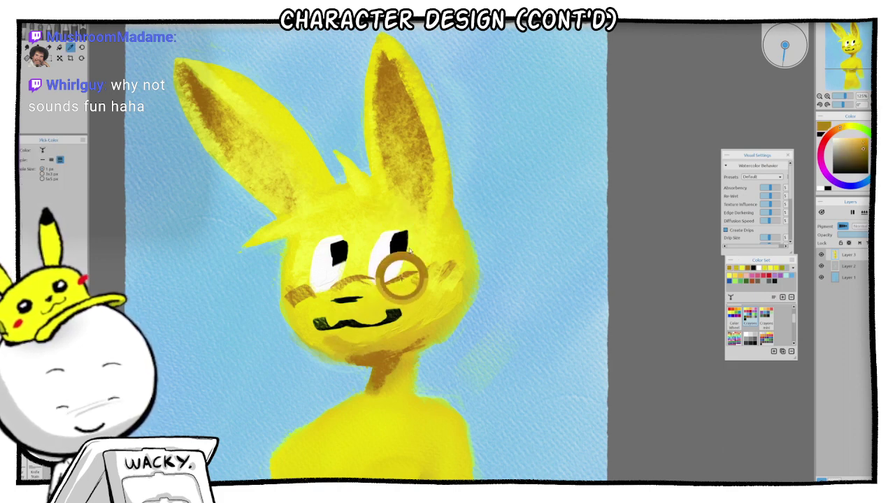
pyautogui.moveTo(403, 236); pyautogui.dragTo(396, 243)
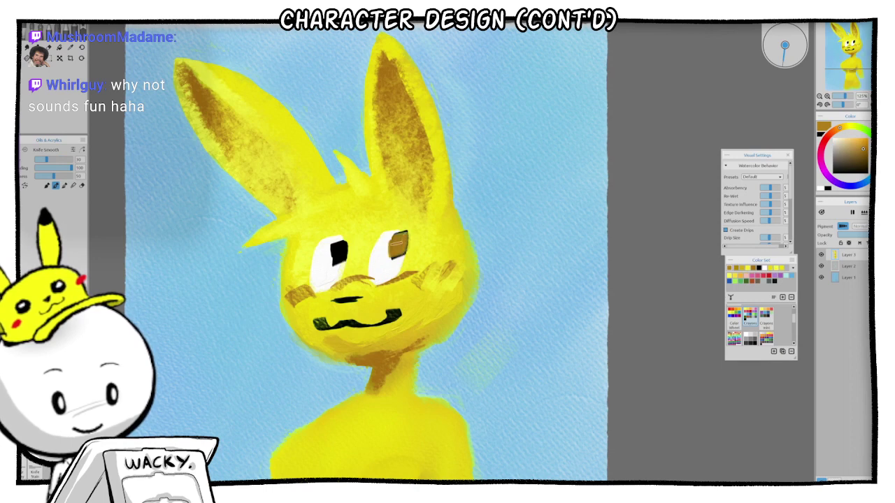
pyautogui.moveTo(346, 254); pyautogui.dragTo(337, 252)
pyautogui.moveTo(339, 305)
pyautogui.mouseDown()
pyautogui.moveTo(355, 298)
pyautogui.moveTo(346, 299)
pyautogui.mouseUp()
pyautogui.moveTo(397, 313)
pyautogui.mouseDown()
pyautogui.moveTo(312, 321)
pyautogui.moveTo(327, 327)
pyautogui.moveTo(398, 310)
pyautogui.mouseUp()
pyautogui.moveTo(410, 212)
pyautogui.mouseDown()
pyautogui.moveTo(391, 204)
pyautogui.moveTo(324, 216)
pyautogui.mouseUp()
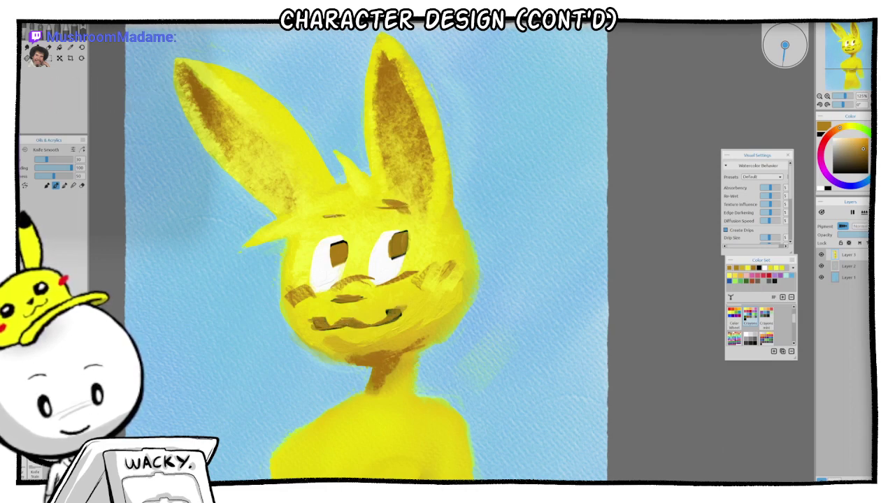
# Step: Try thick Filbert strokes over the right cheek and side of the face in dark green sampled from the mouth's corner, then undo them
pyautogui.keyDown('alt'); pyautogui.click(388, 312); pyautogui.keyUp('alt')
pyautogui.press(']')
pyautogui.press(']')
pyautogui.hotkey('ctrl', 'z')
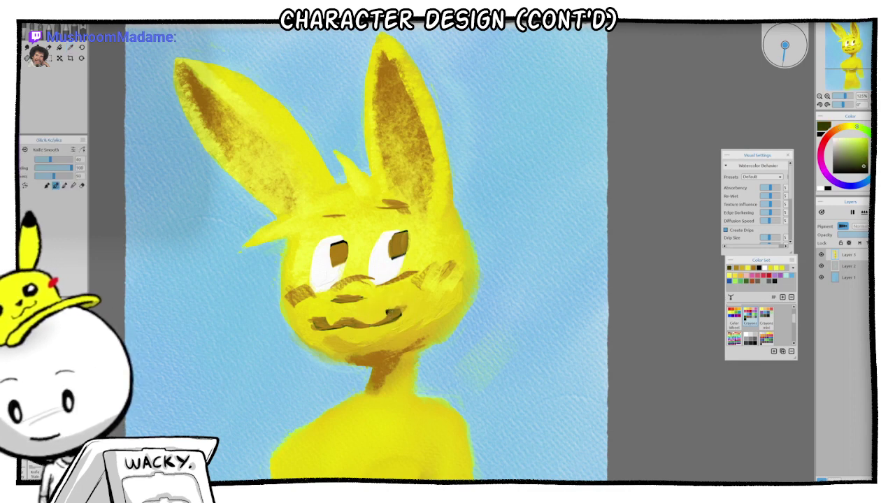
pyautogui.press('b')
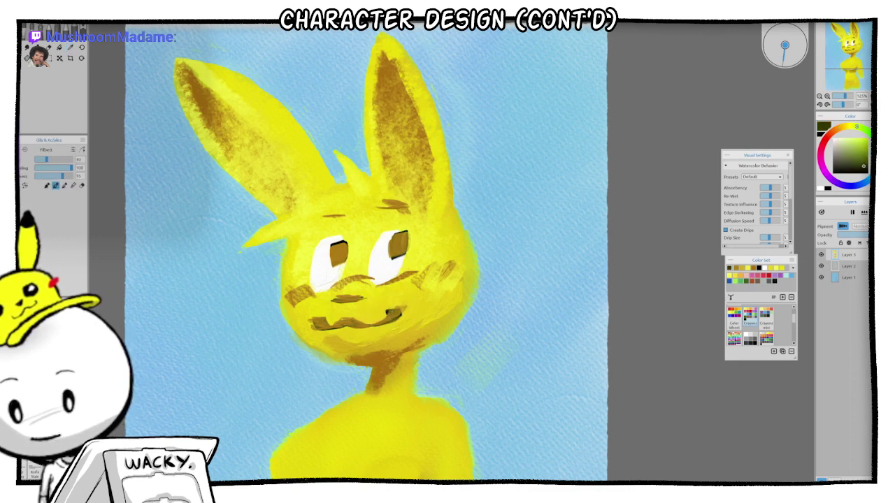
pyautogui.moveTo(398, 274)
pyautogui.mouseDown()
pyautogui.moveTo(411, 248)
pyautogui.moveTo(432, 249)
pyautogui.moveTo(439, 271)
pyautogui.moveTo(435, 239)
pyautogui.moveTo(447, 297)
pyautogui.mouseUp()
pyautogui.hotkey('ctrl', 'z')
pyautogui.hotkey('ctrl', 'z')
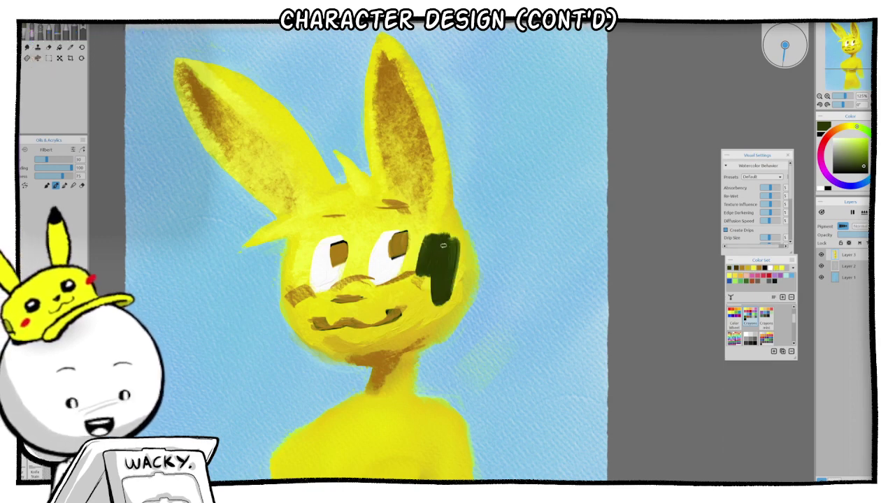
pyautogui.scroll(5, 496, 244)
pyautogui.moveTo(356, 223)
pyautogui.mouseDown()
pyautogui.moveTo(365, 184)
pyautogui.moveTo(393, 312)
pyautogui.mouseUp()
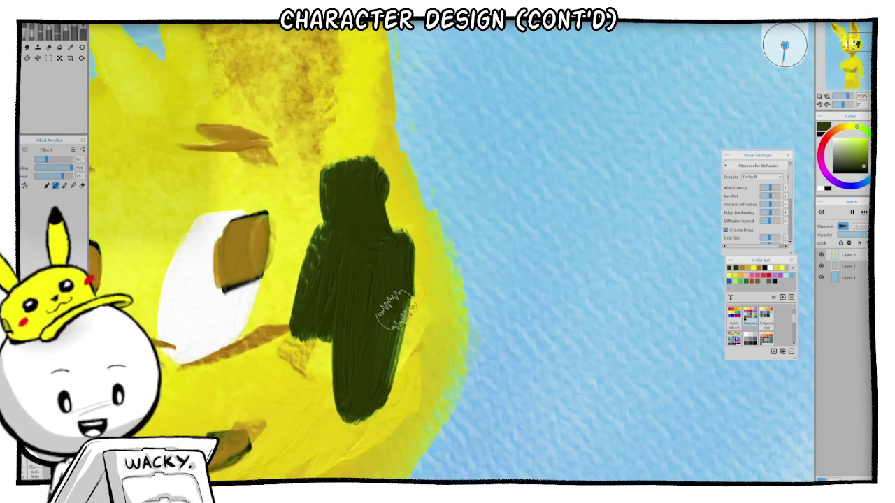
pyautogui.moveTo(334, 127)
pyautogui.mouseDown()
pyautogui.moveTo(307, 175)
pyautogui.moveTo(331, 278)
pyautogui.mouseUp()
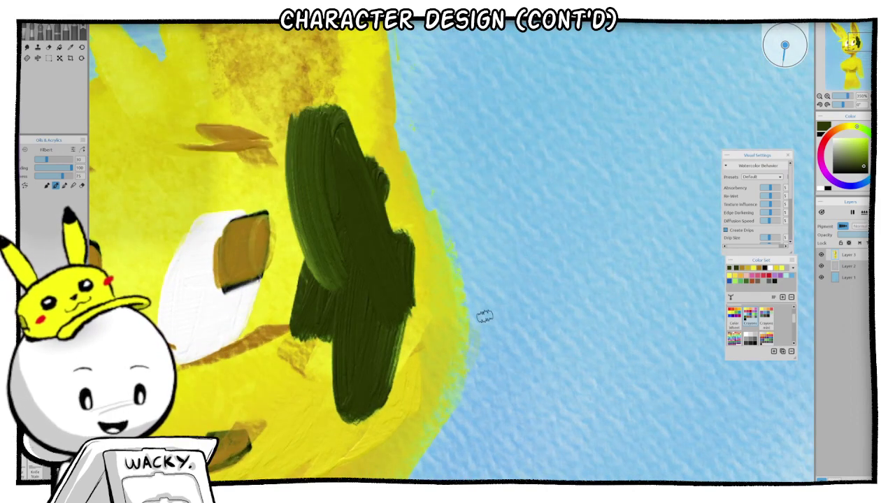
pyautogui.scroll(-5, 486, 314)
pyautogui.hotkey('ctrl', 'z')
pyautogui.hotkey('ctrl', 'z')
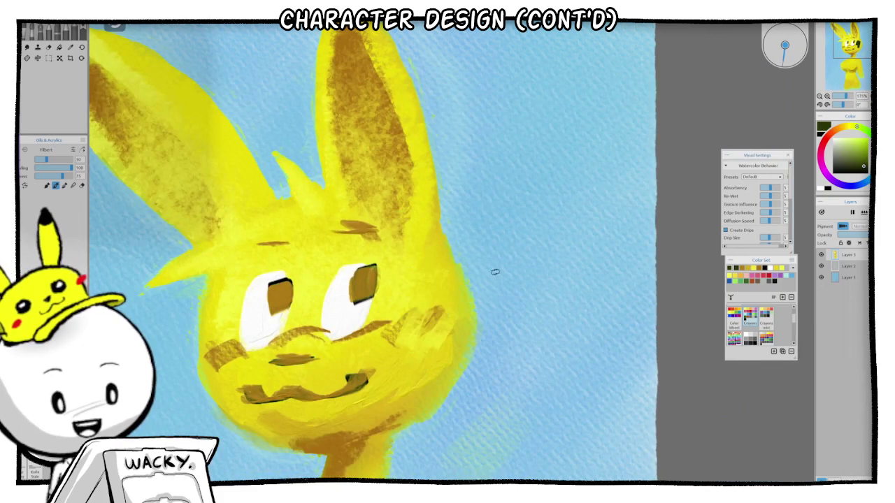
# Step: Cover the nose and mouth with thick Filbert strokes in yellow sampled from the face
pyautogui.moveTo(412, 322); pyautogui.dragTo(485, 282)
pyautogui.press('alt')
pyautogui.moveTo(391, 320)
pyautogui.mouseDown()
pyautogui.moveTo(435, 299)
pyautogui.moveTo(413, 322)
pyautogui.moveTo(362, 317)
pyautogui.moveTo(343, 325)
pyautogui.moveTo(334, 312)
pyautogui.moveTo(323, 314)
pyautogui.moveTo(351, 346)
pyautogui.moveTo(393, 346)
pyautogui.moveTo(376, 348)
pyautogui.moveTo(455, 325)
pyautogui.moveTo(397, 342)
pyautogui.moveTo(437, 321)
pyautogui.moveTo(432, 338)
pyautogui.moveTo(388, 341)
pyautogui.moveTo(346, 302)
pyautogui.mouseUp()
pyautogui.press('b')
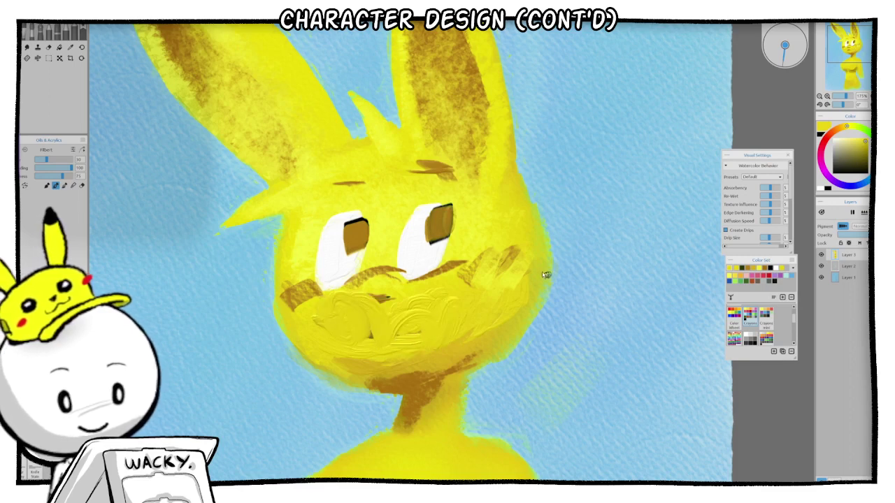
pyautogui.scroll(-2, 544, 275)
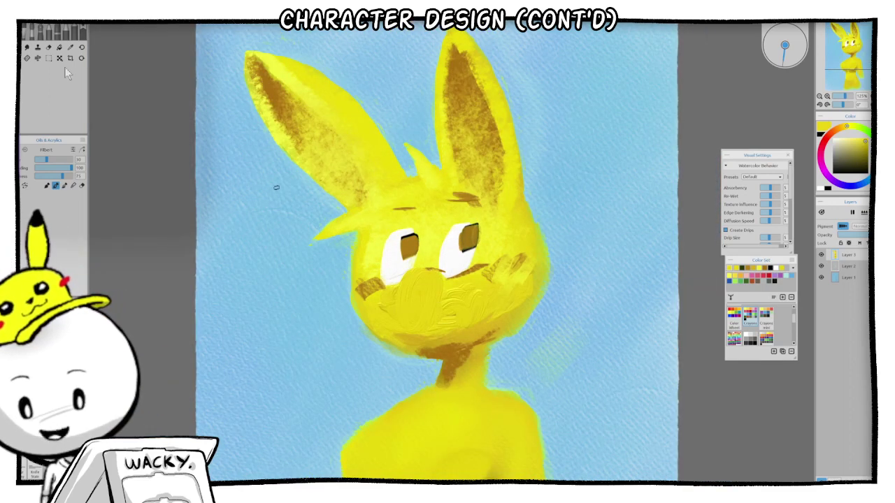
# Step: Create a new landscape artwork of 29.70 x 21.00 cm at 200 DPI, discarding the unsaved changes to the character painting
pyautogui.click(28, 17)
pyautogui.click(38, 25)
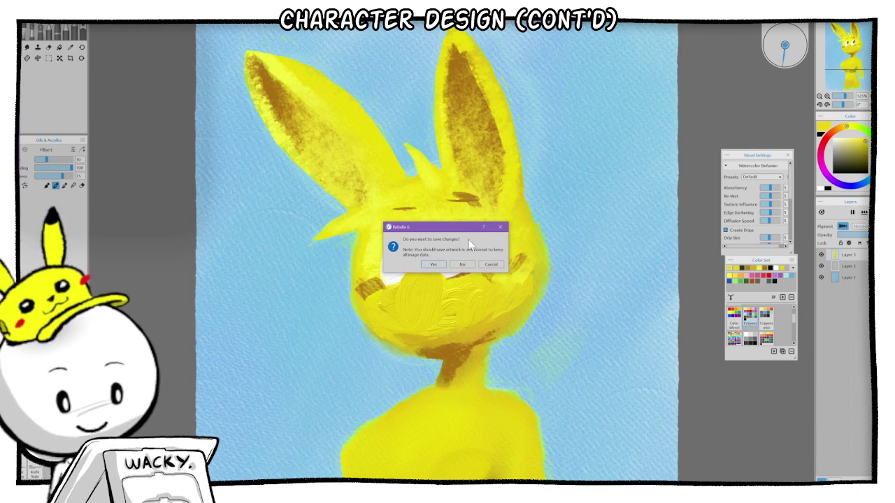
pyautogui.click(462, 266)
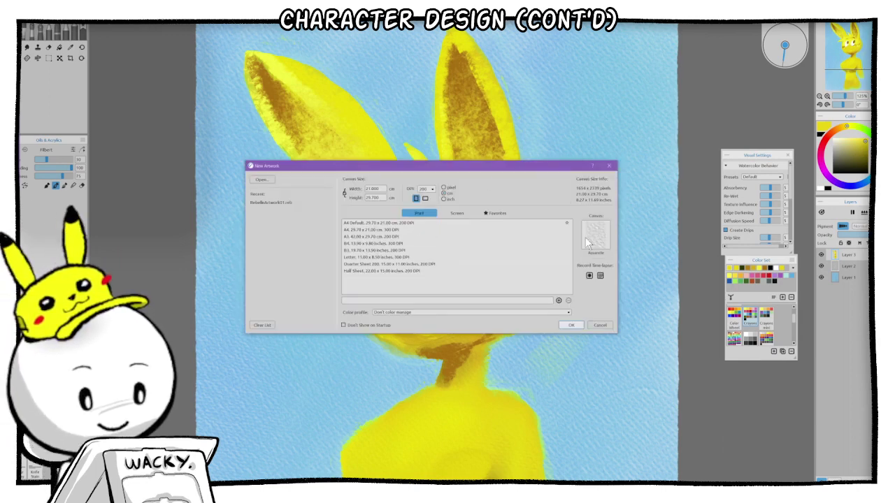
pyautogui.click(425, 199)
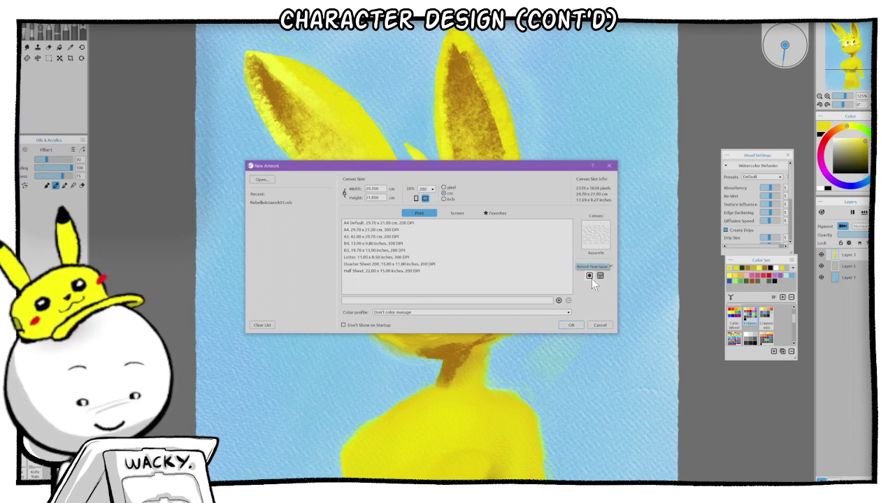
pyautogui.click(570, 325)
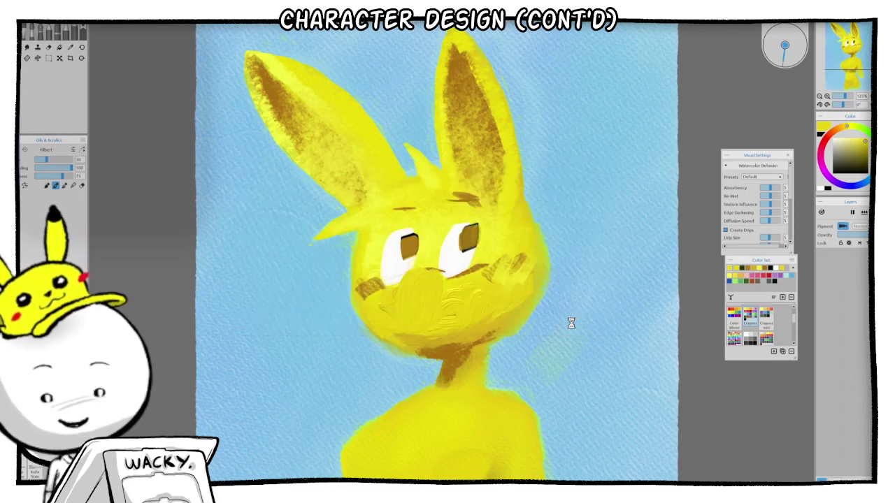
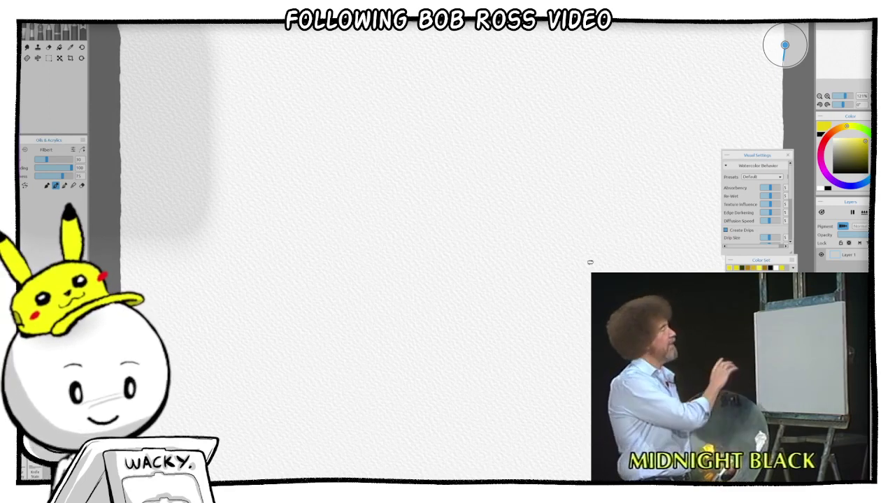
# Step: Set the paint color to a deep blue and choose an Express Oils brush for the blank landscape canvas
pyautogui.scroll(-3, 631, 302)
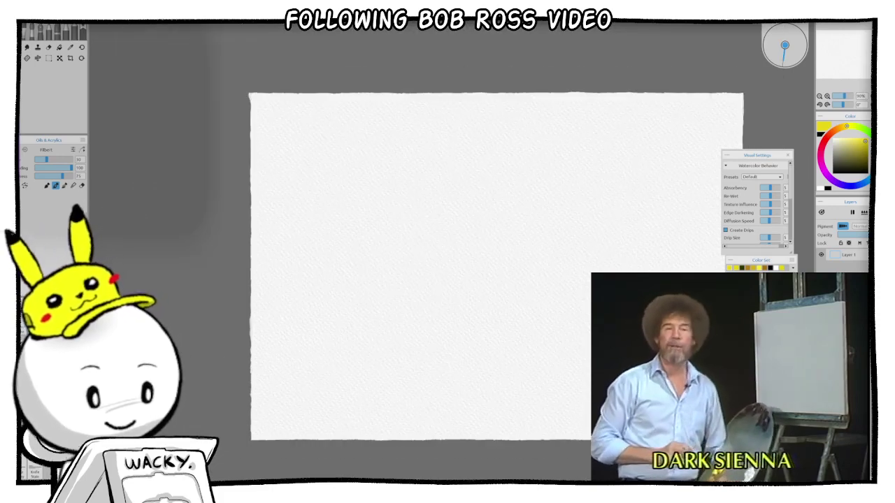
pyautogui.scroll(1, 631, 302)
pyautogui.moveTo(569, 310)
pyautogui.mouseDown()
pyautogui.moveTo(461, 301)
pyautogui.moveTo(523, 294)
pyautogui.moveTo(507, 302)
pyautogui.moveTo(495, 289)
pyautogui.mouseUp()
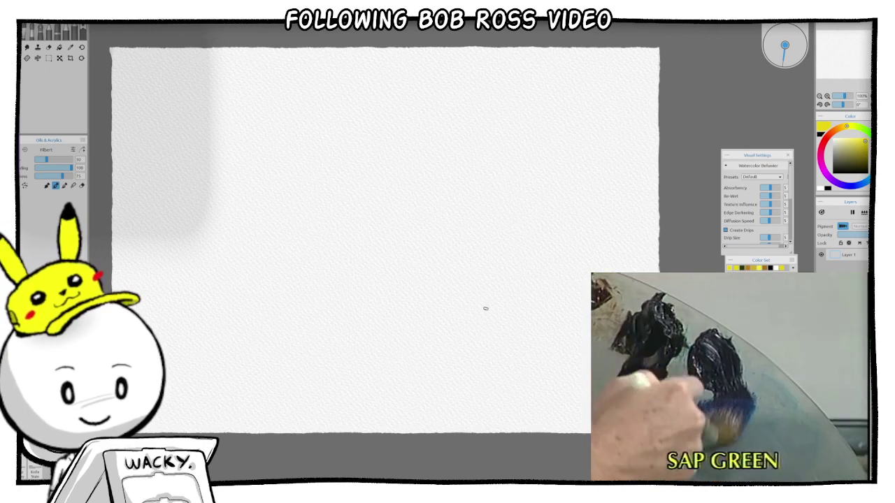
pyautogui.moveTo(864, 132)
pyautogui.mouseDown()
pyautogui.moveTo(875, 145)
pyautogui.moveTo(861, 186)
pyautogui.mouseUp()
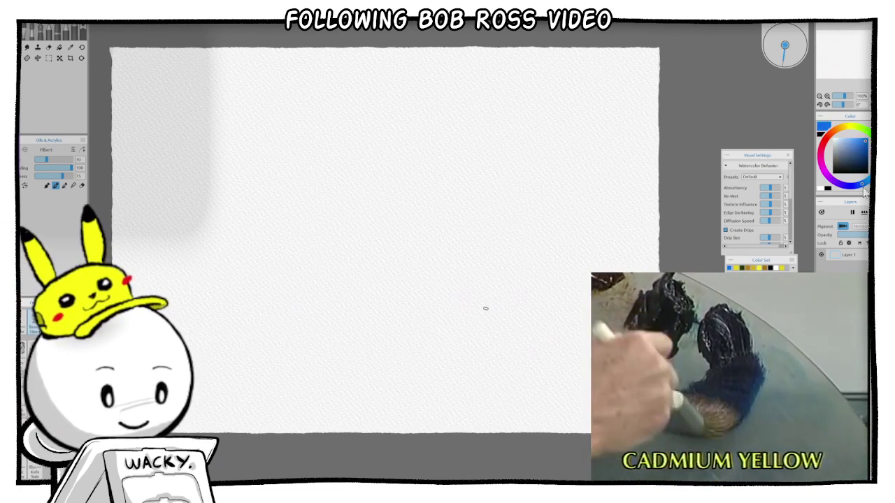
pyautogui.click(865, 152)
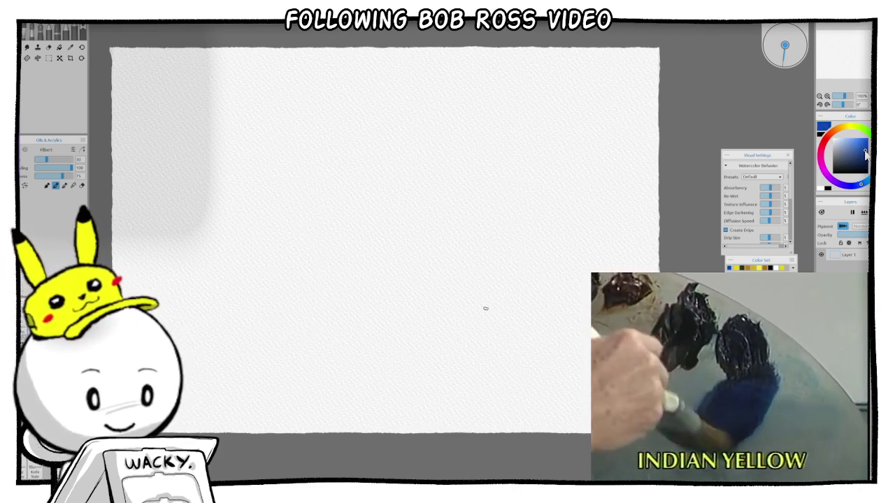
pyautogui.click(28, 35)
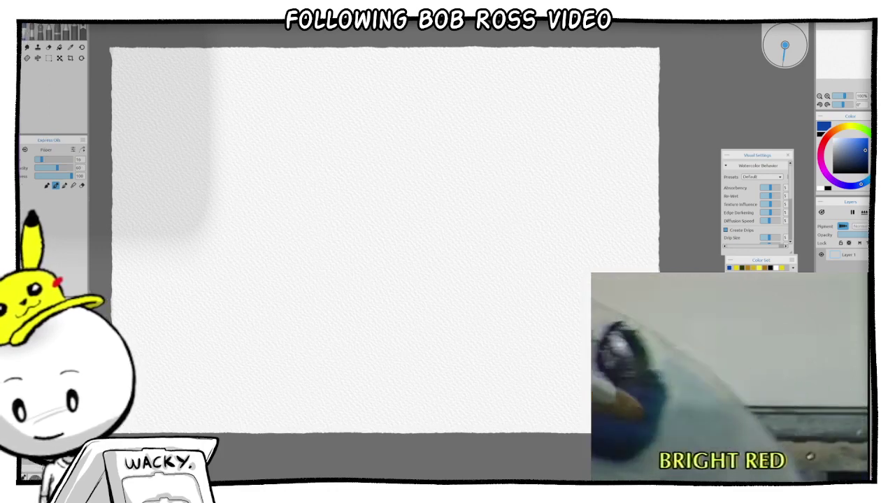